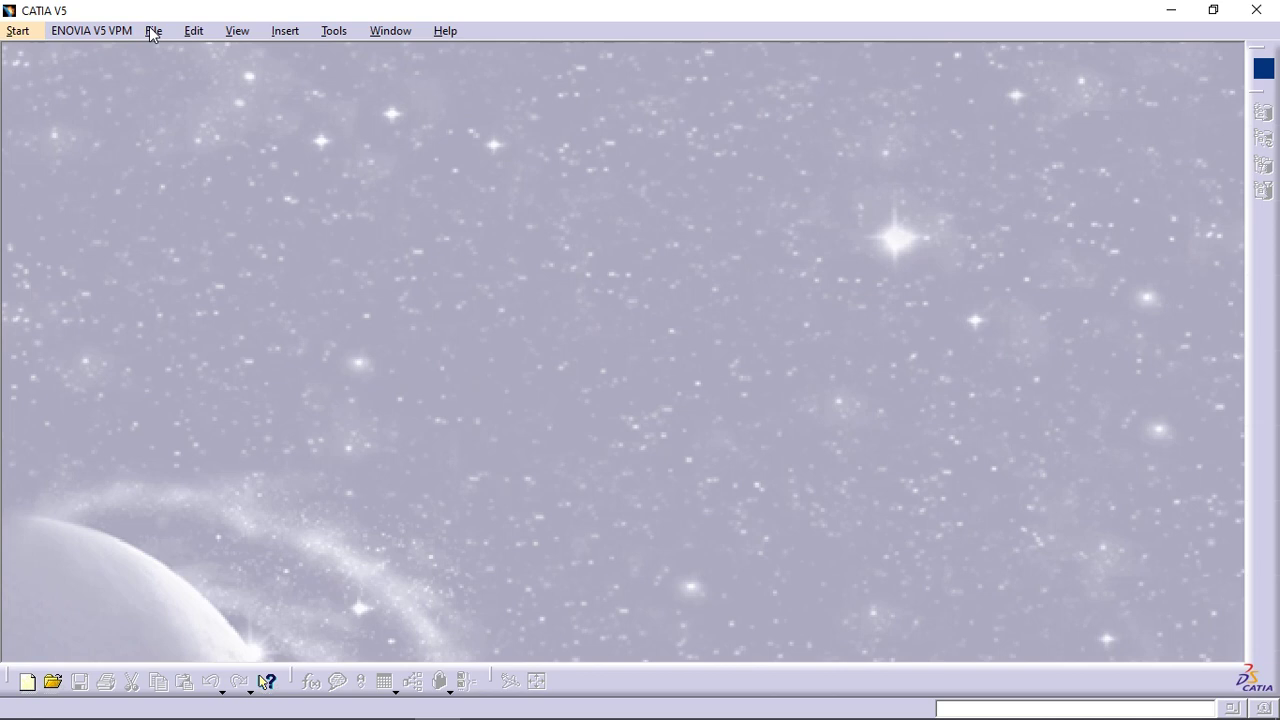
# - Open the recent part Pad1.CATPart and expand the PartBody in the specification tree
pyautogui.click(154, 31)
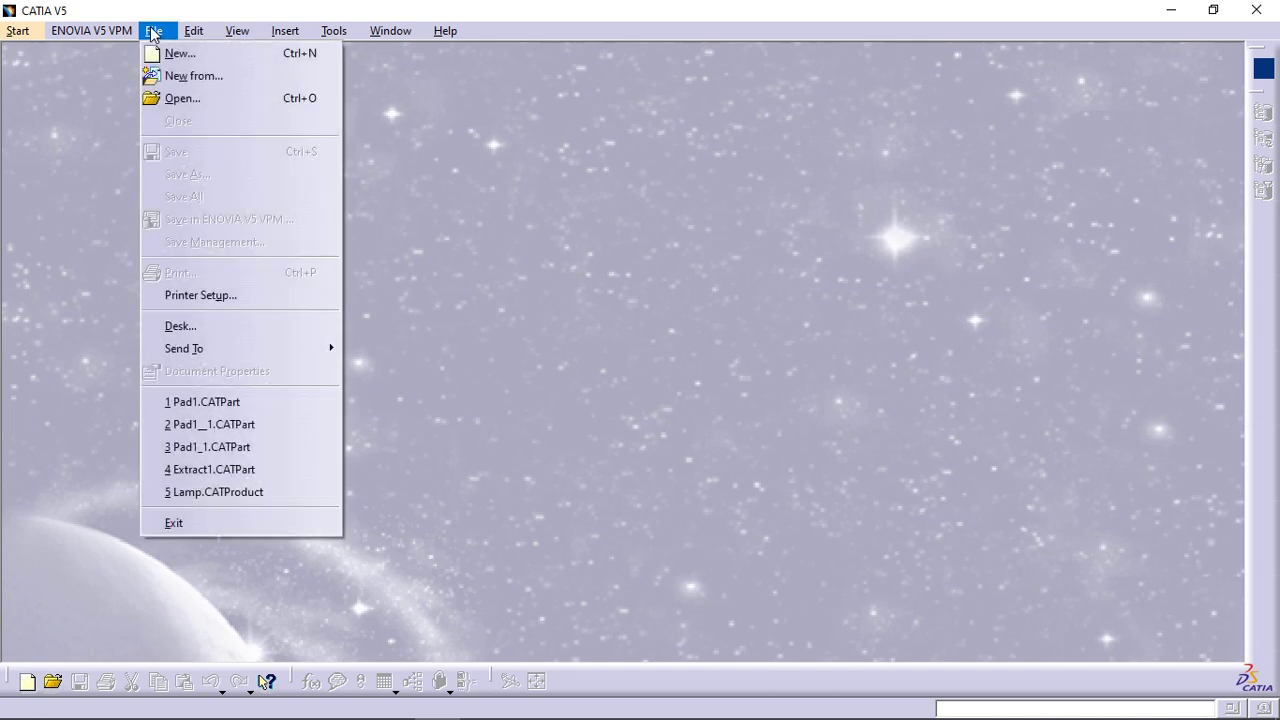
pyautogui.click(215, 403)
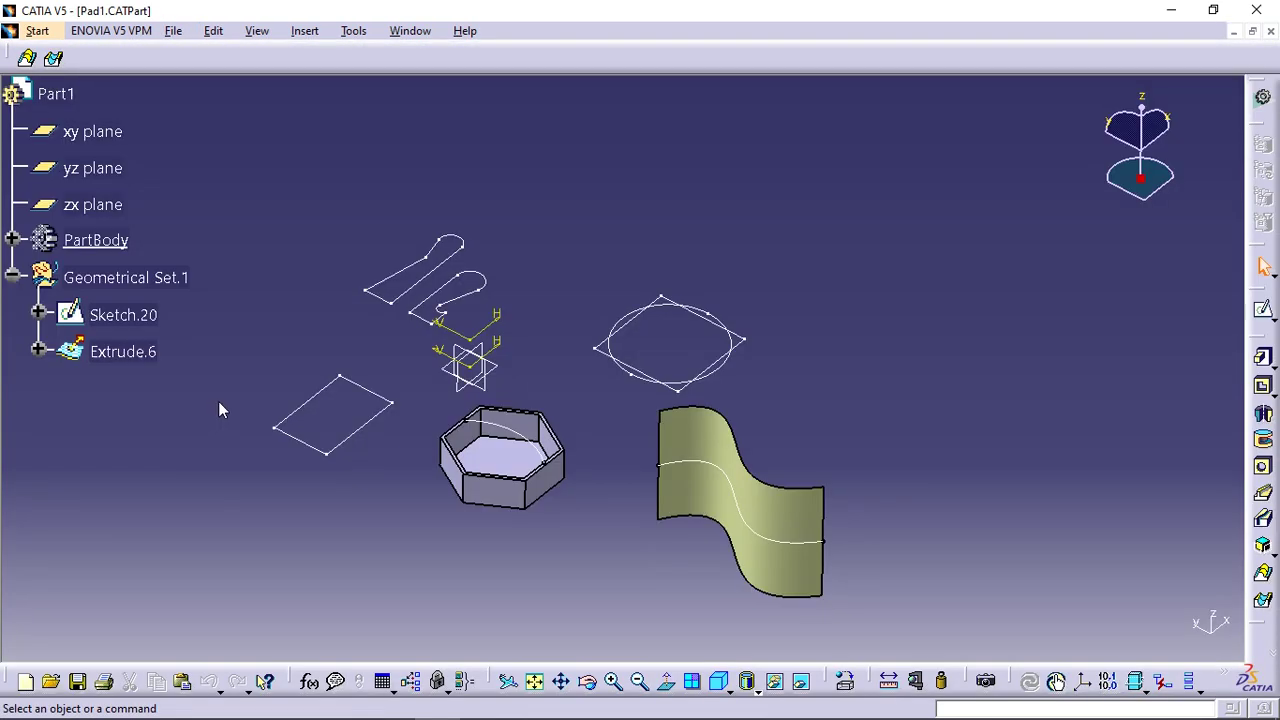
pyautogui.moveTo(651, 291); pyautogui.dragTo(751, 284, button='middle')
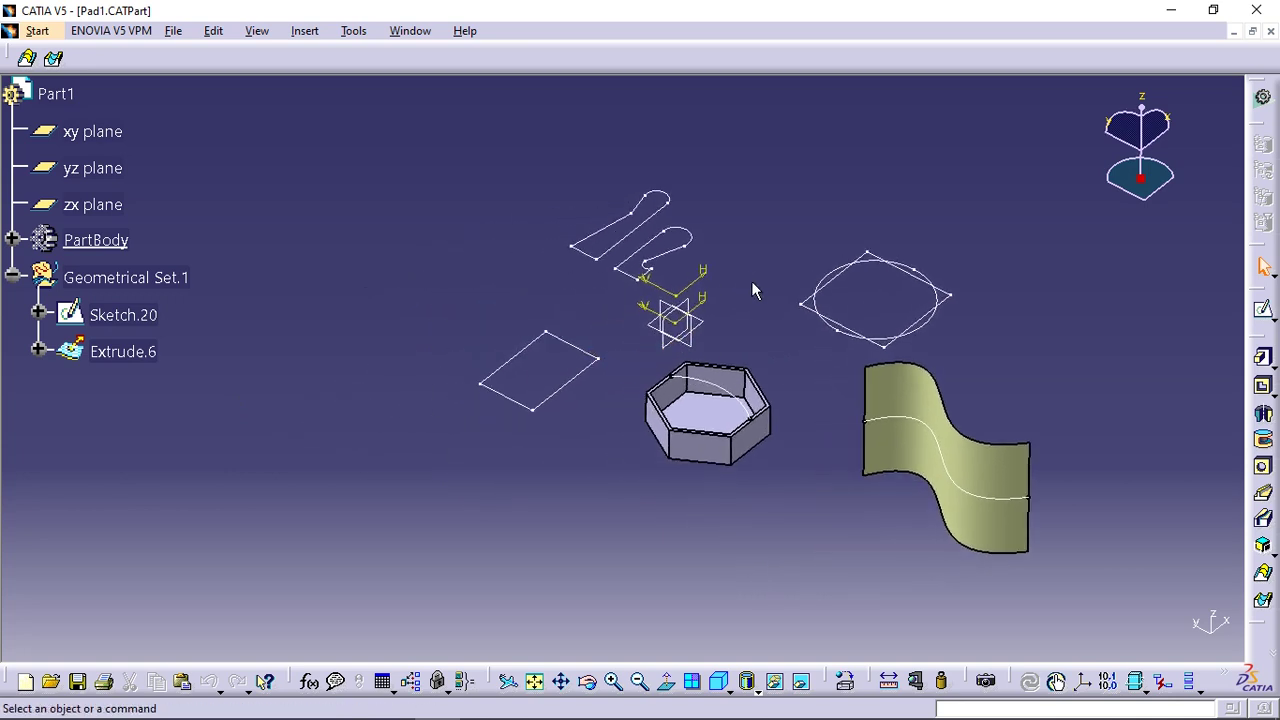
pyautogui.click(11, 240)
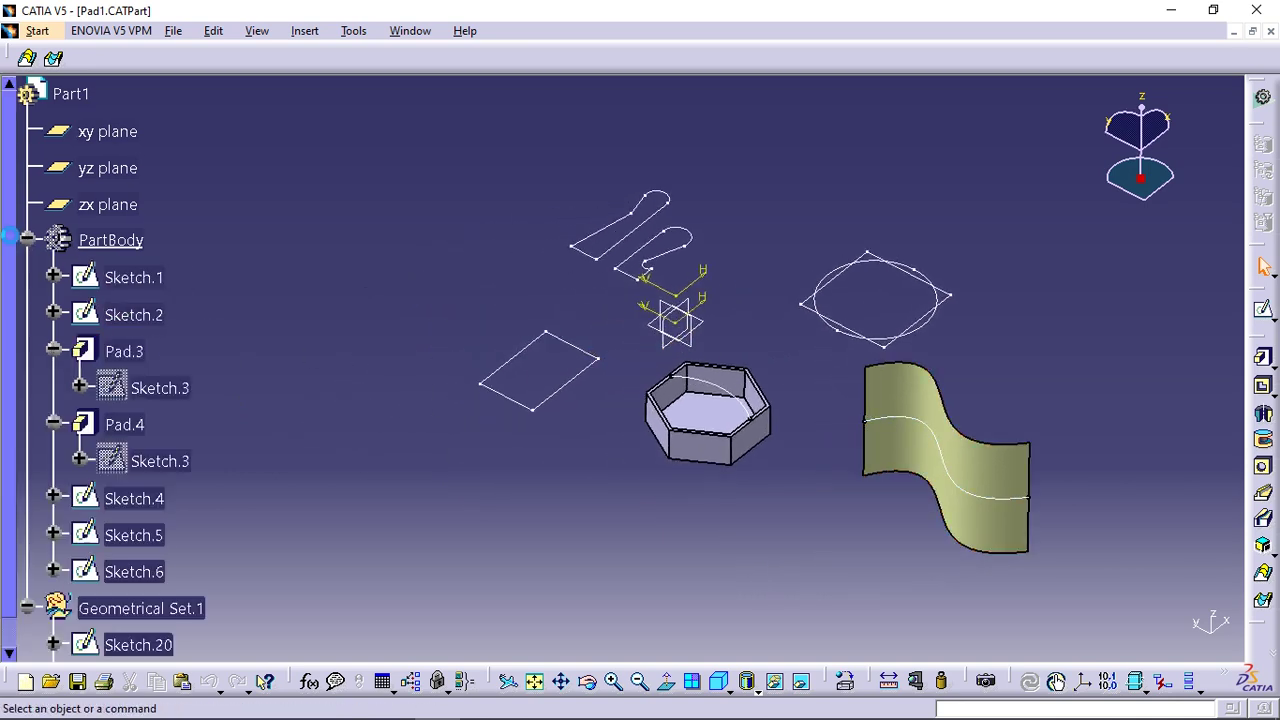
# - Start a pad from Sketch.1 in the PartBody and set its length to 40 mm
pyautogui.click(133, 280)
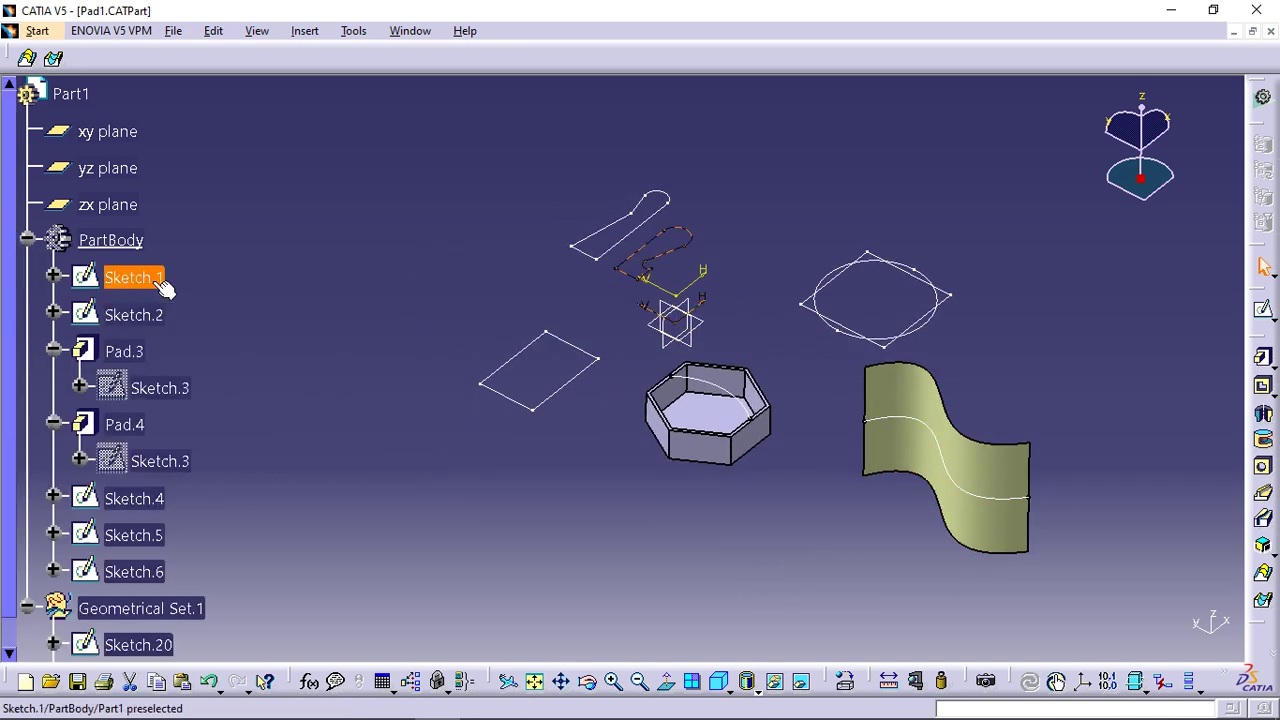
pyautogui.click(1263, 359)
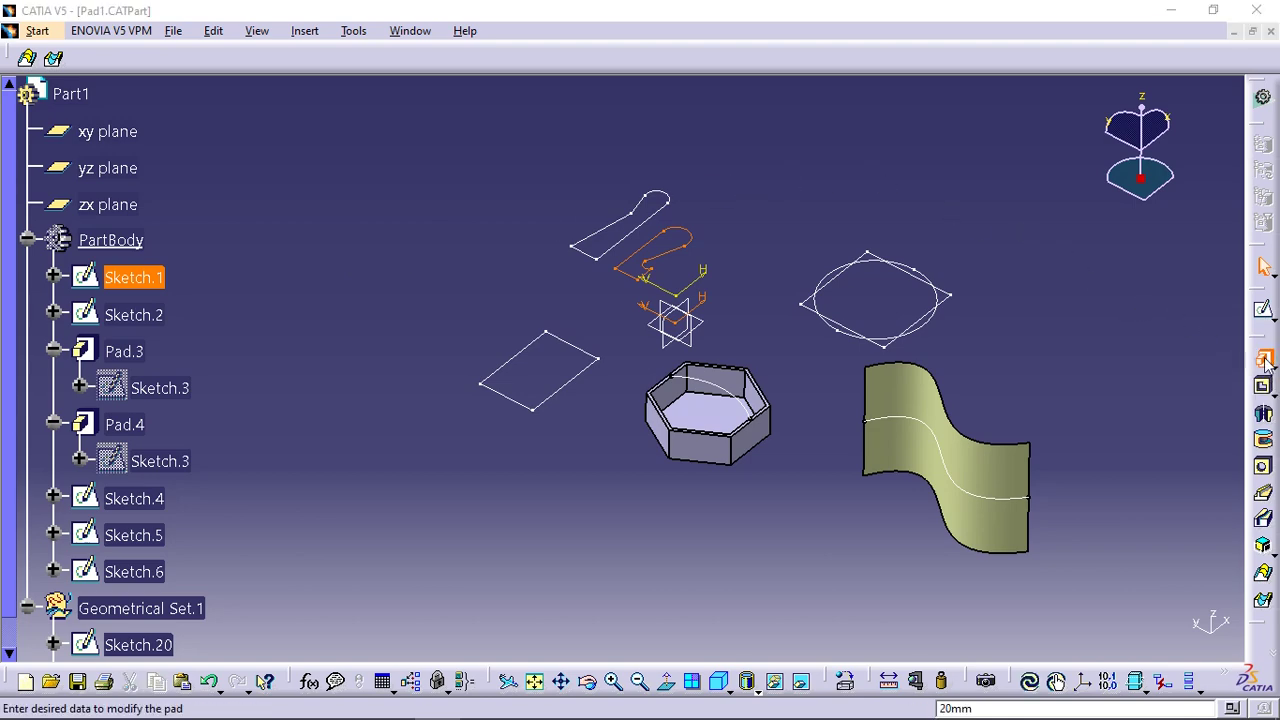
pyautogui.moveTo(1014, 186); pyautogui.dragTo(408, 176)
pyautogui.moveTo(704, 236); pyautogui.dragTo(824, 130, button='middle')
pyautogui.moveTo(817, 220); pyautogui.dragTo(725, 299, button='middle')
pyautogui.moveTo(834, 295); pyautogui.dragTo(793, 455, button='middle')
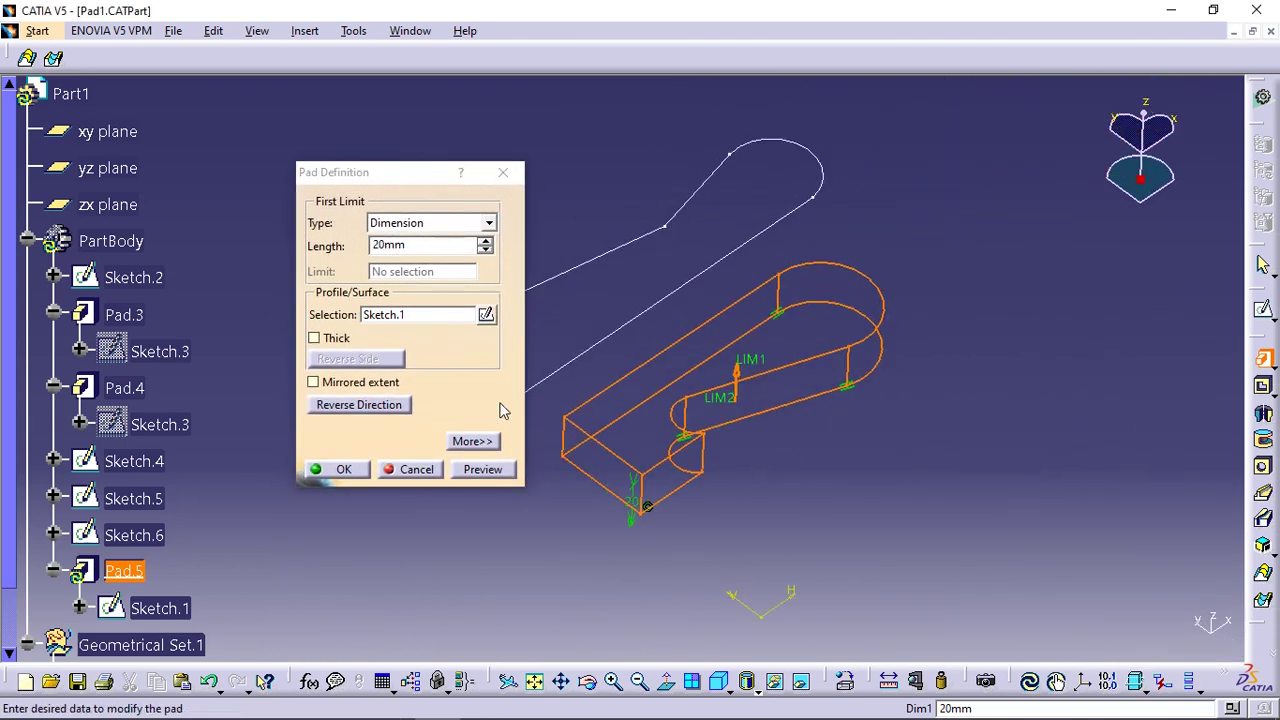
pyautogui.click(418, 246)
pyautogui.doubleClick(418, 245)
pyautogui.write('4')
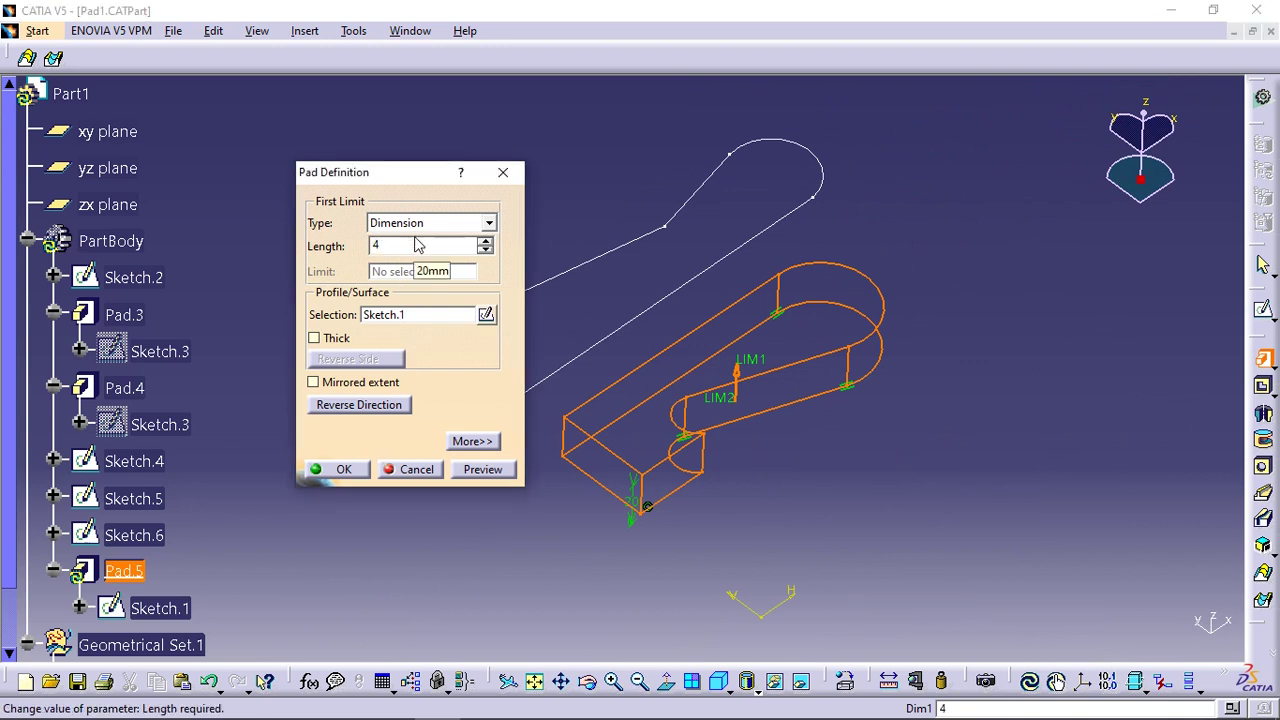
pyautogui.write('0')
pyautogui.press('Return')
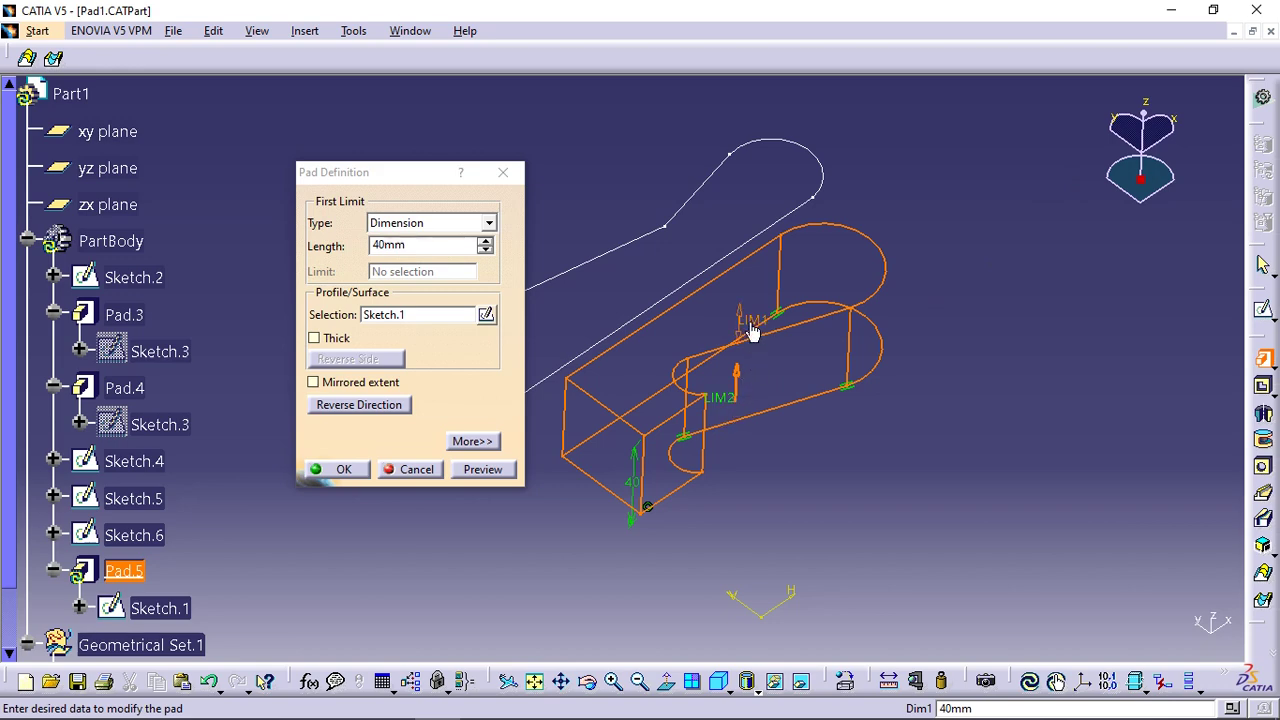
# - Pull the pad's first limit upward to 94 mm and set the length back to 40 mm
pyautogui.moveTo(753, 333); pyautogui.dragTo(748, 214)
pyautogui.doubleClick(428, 246)
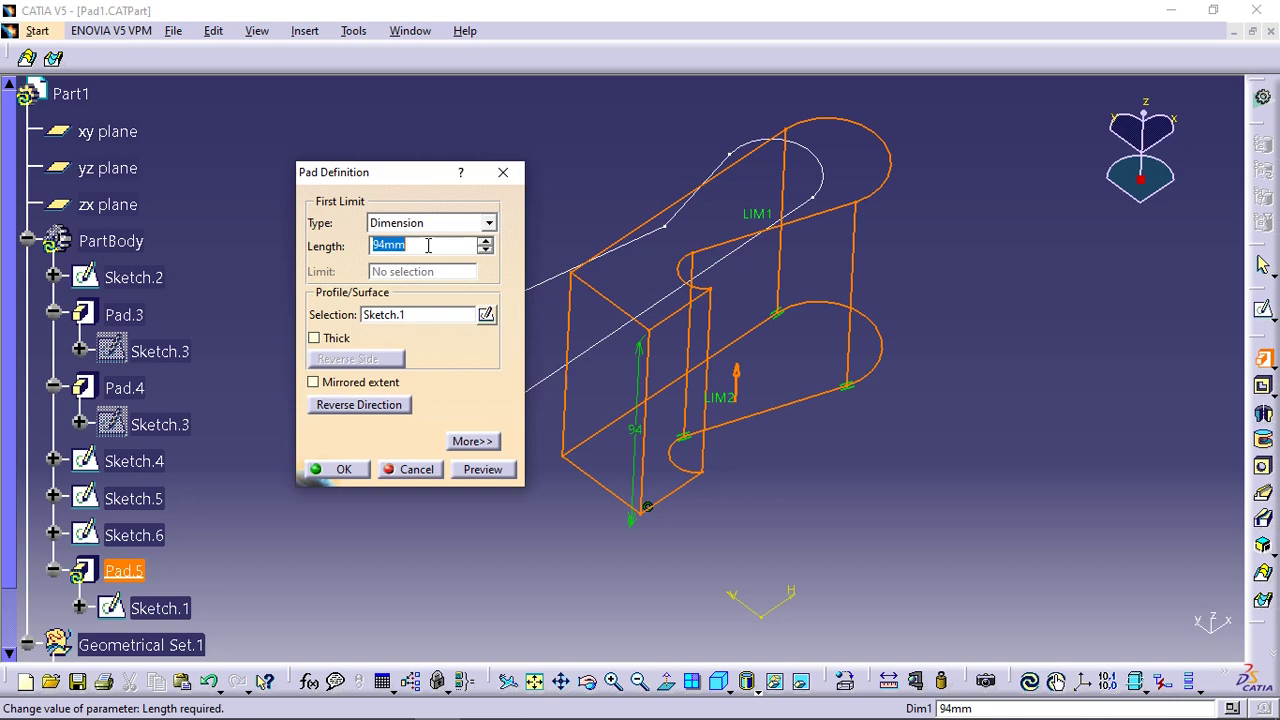
pyautogui.write('40')
pyautogui.press('Return')
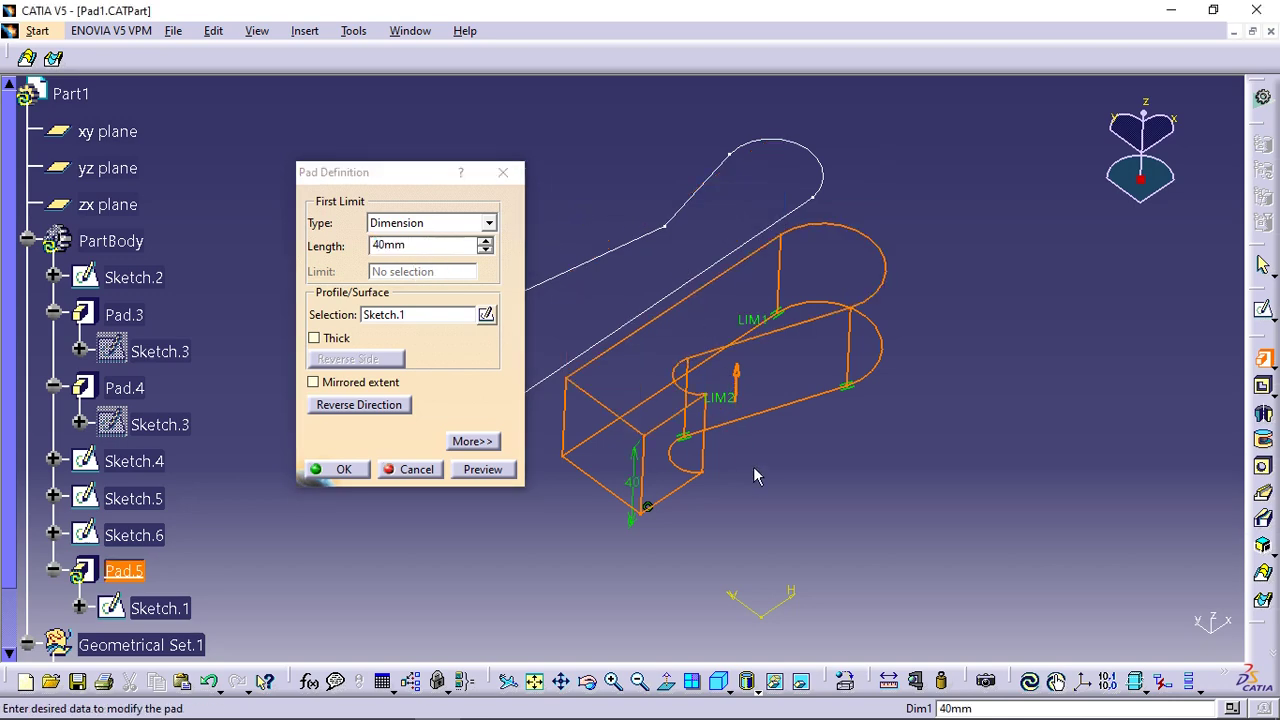
# - Preview the Sketch.1 pad, accept its definition and clear the selection
pyautogui.moveTo(759, 473); pyautogui.dragTo(869, 500, button='middle')
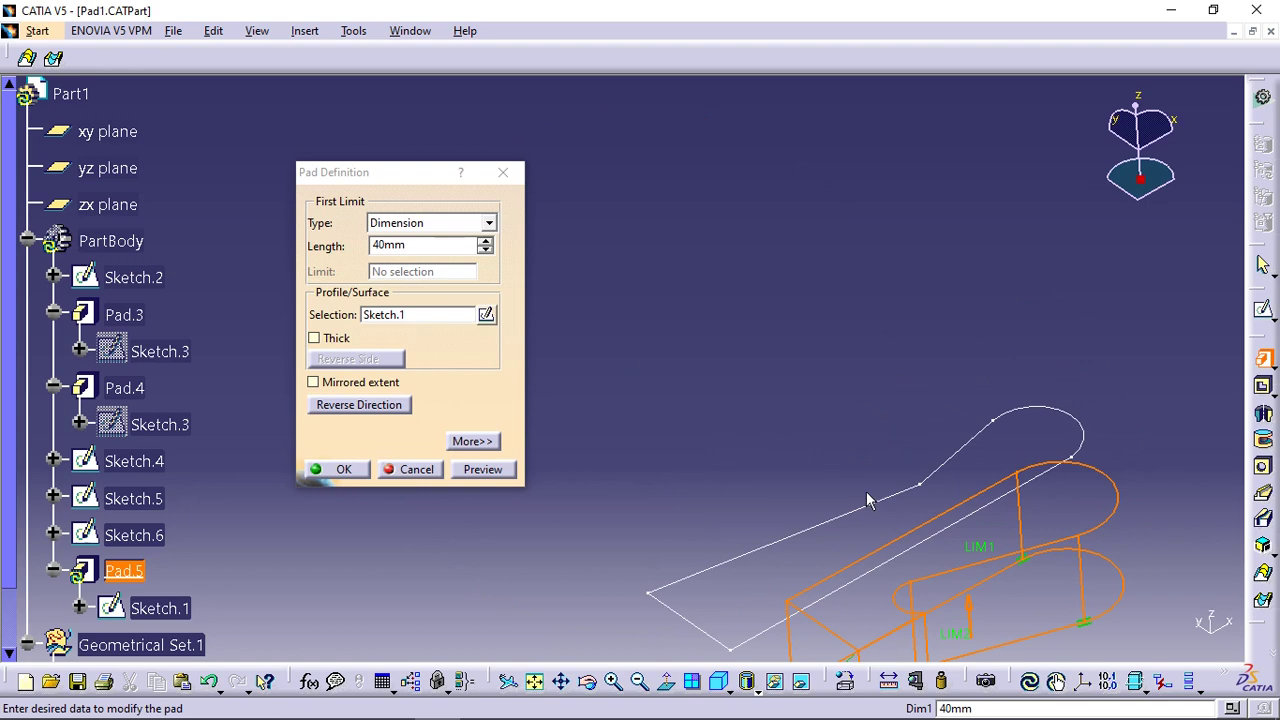
pyautogui.middleClick(963, 564)
pyautogui.moveTo(963, 564); pyautogui.dragTo(742, 489, button='middle')
pyautogui.click(483, 469)
pyautogui.moveTo(820, 400)
pyautogui.mouseDown(button='middle')
pyautogui.moveTo(871, 394)
pyautogui.moveTo(771, 409)
pyautogui.moveTo(785, 429)
pyautogui.mouseUp(button='middle')
pyautogui.moveTo(760, 342); pyautogui.dragTo(929, 460, button='middle')
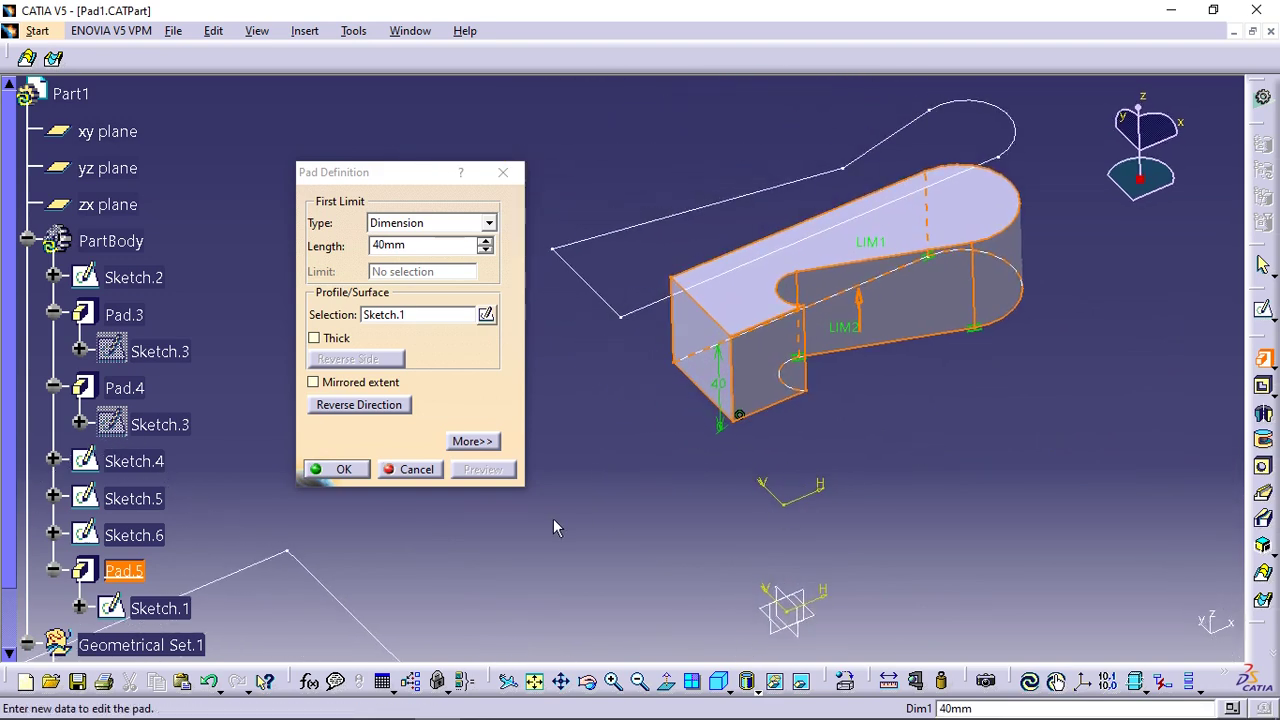
pyautogui.click(346, 470)
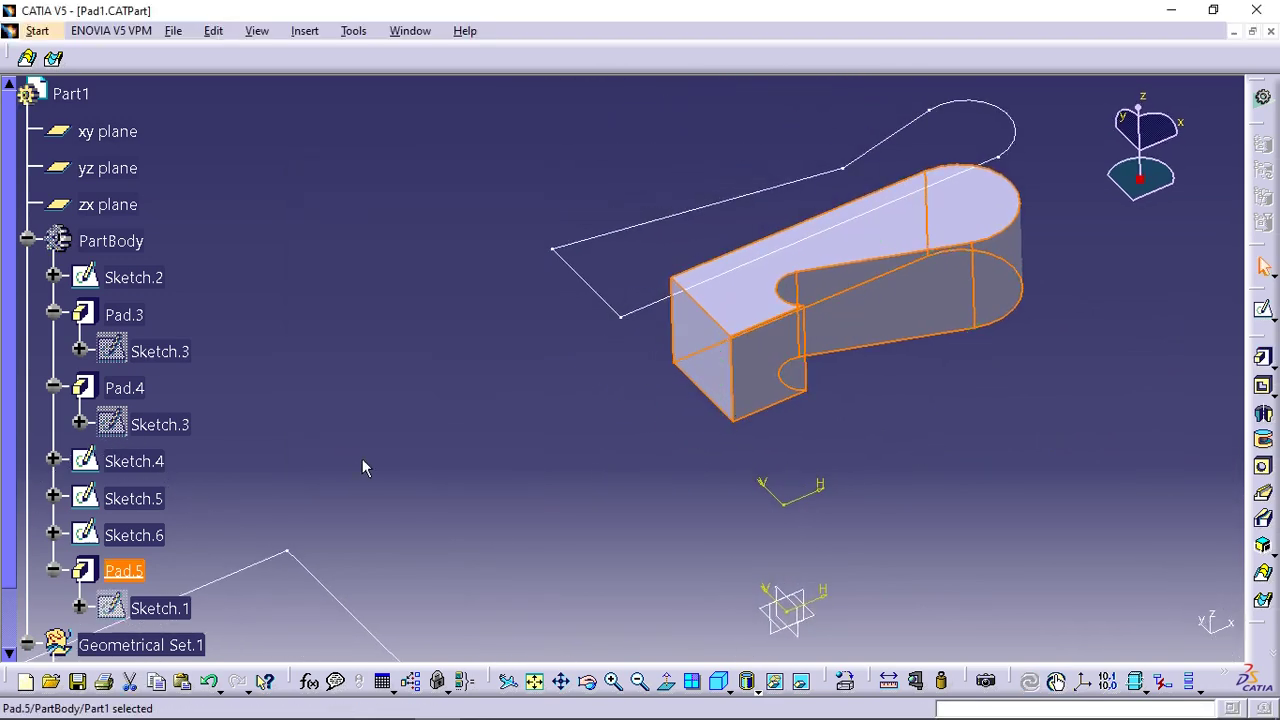
pyautogui.click(892, 440)
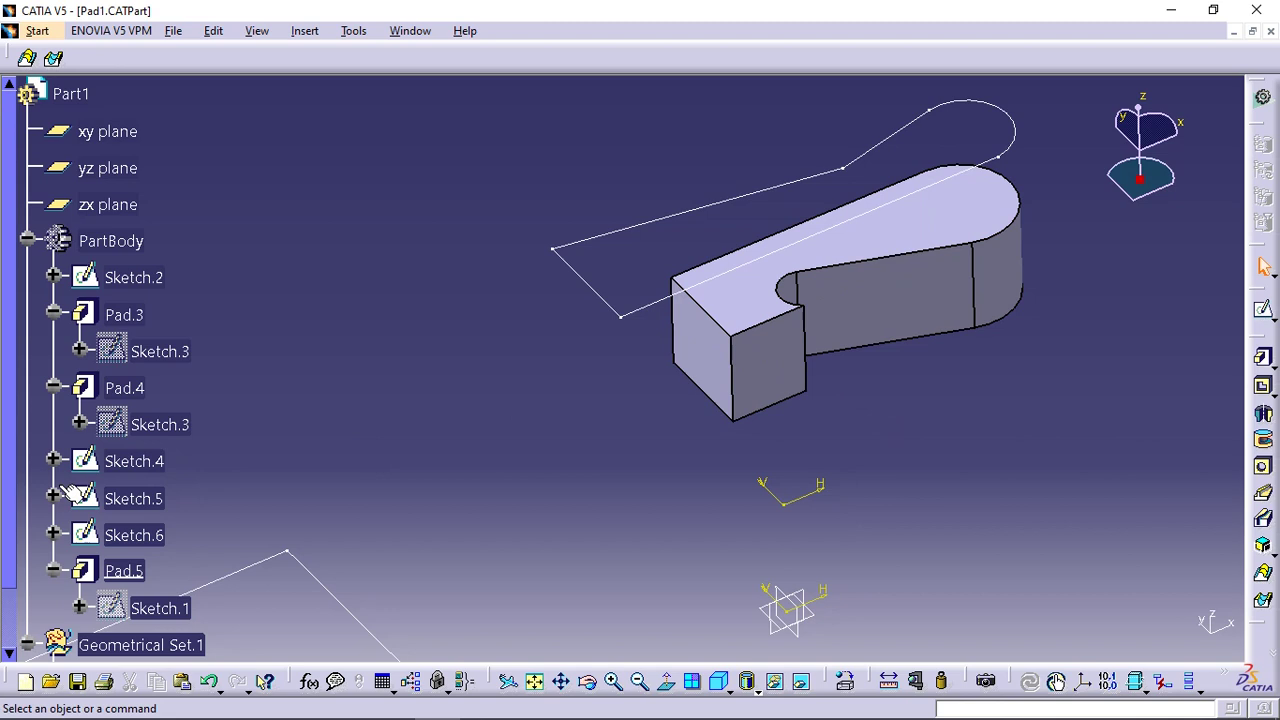
pyautogui.click(120, 571)
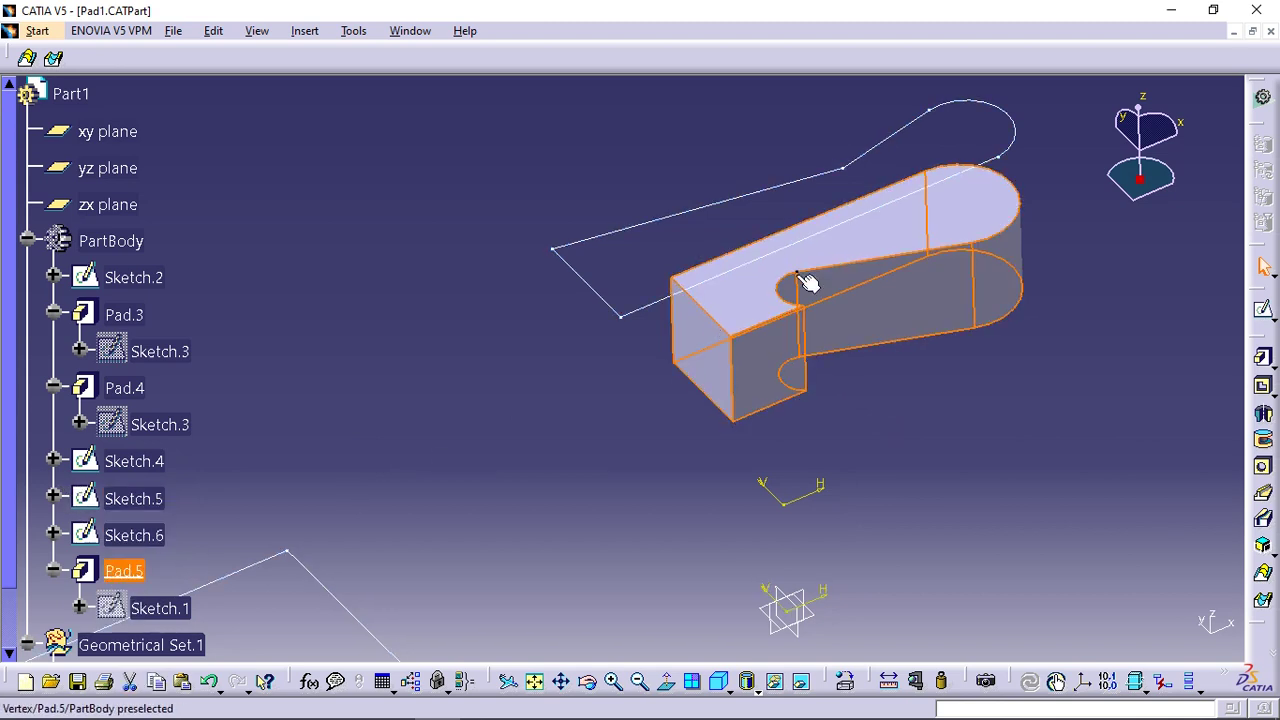
pyautogui.moveTo(511, 302); pyautogui.dragTo(494, 377, button='middle')
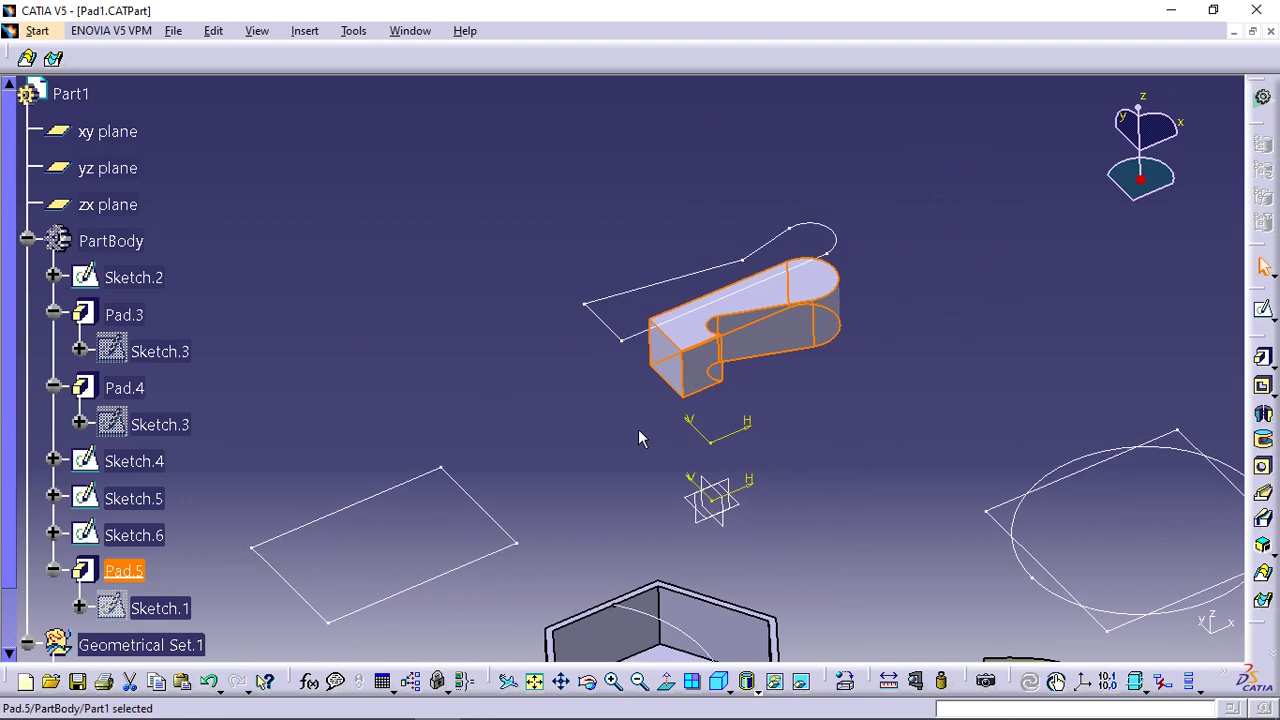
pyautogui.moveTo(640, 432); pyautogui.dragTo(620, 372, button='middle')
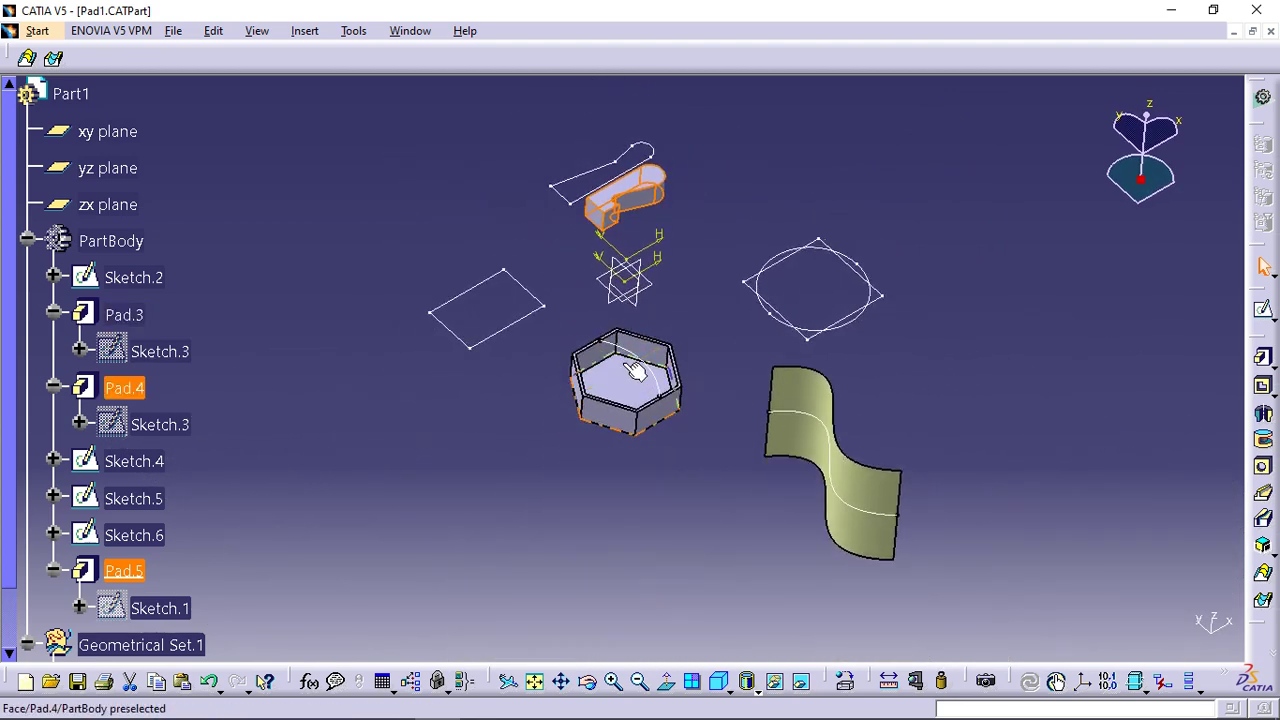
pyautogui.click(443, 451)
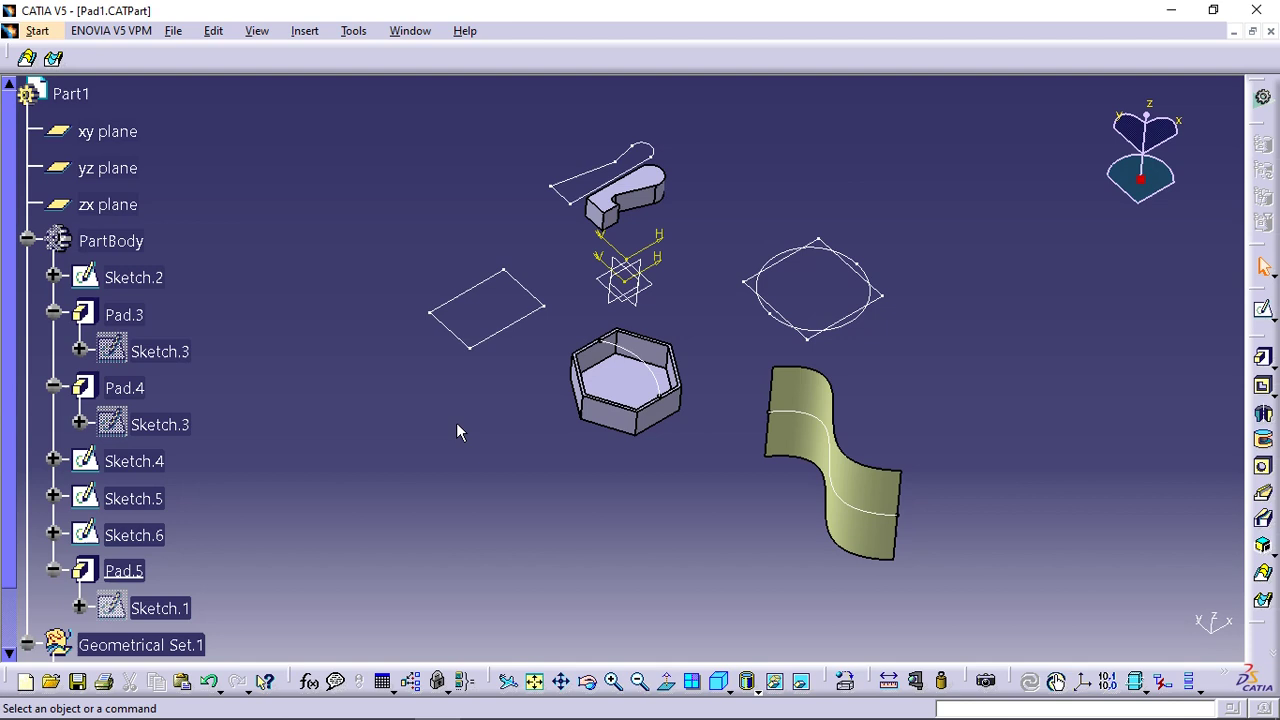
pyautogui.moveTo(480, 417); pyautogui.dragTo(466, 486, button='middle')
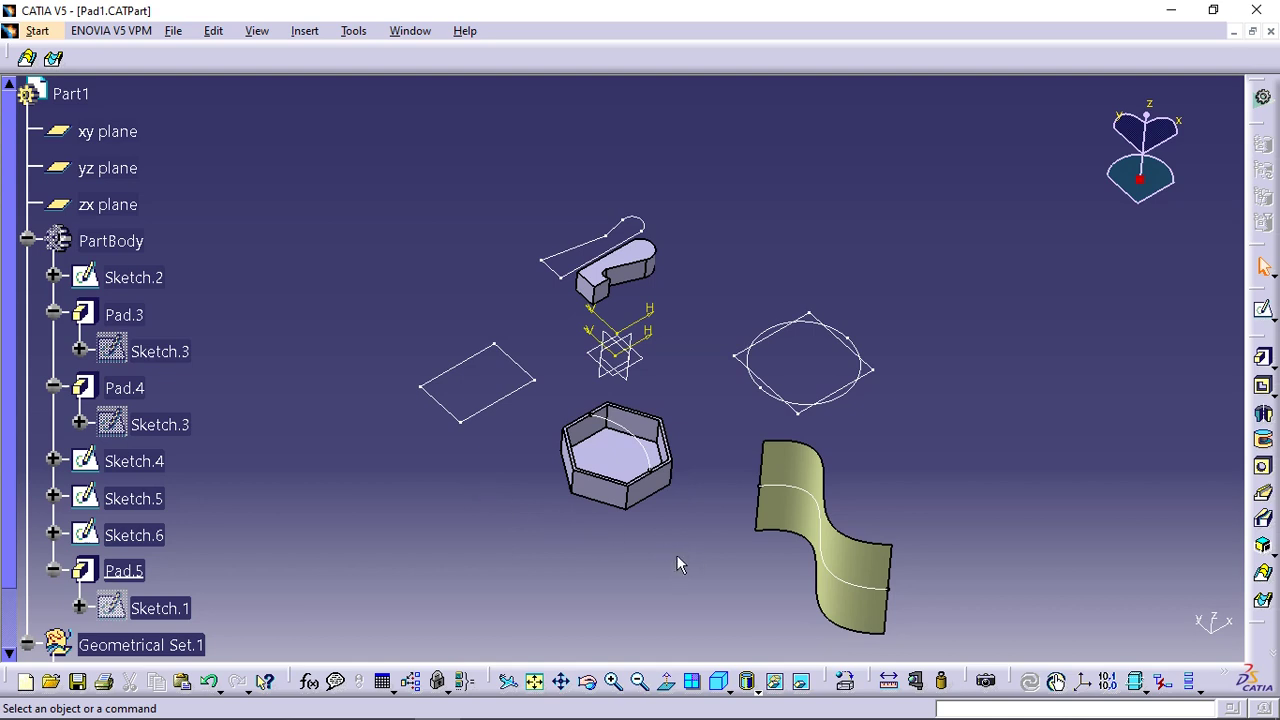
pyautogui.moveTo(677, 560); pyautogui.dragTo(754, 506, button='middle')
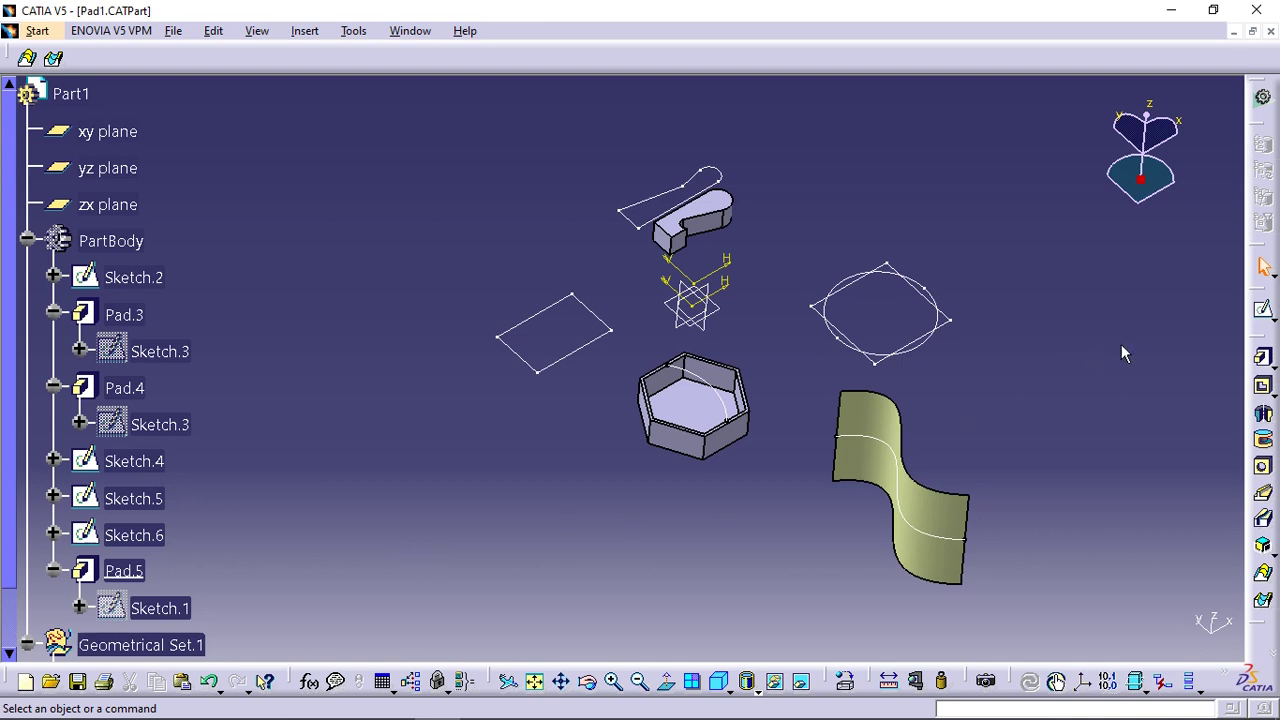
# - Try to create a pad from a new, empty sketch on the xy plane, and cancel the pad
pyautogui.click(1264, 359)
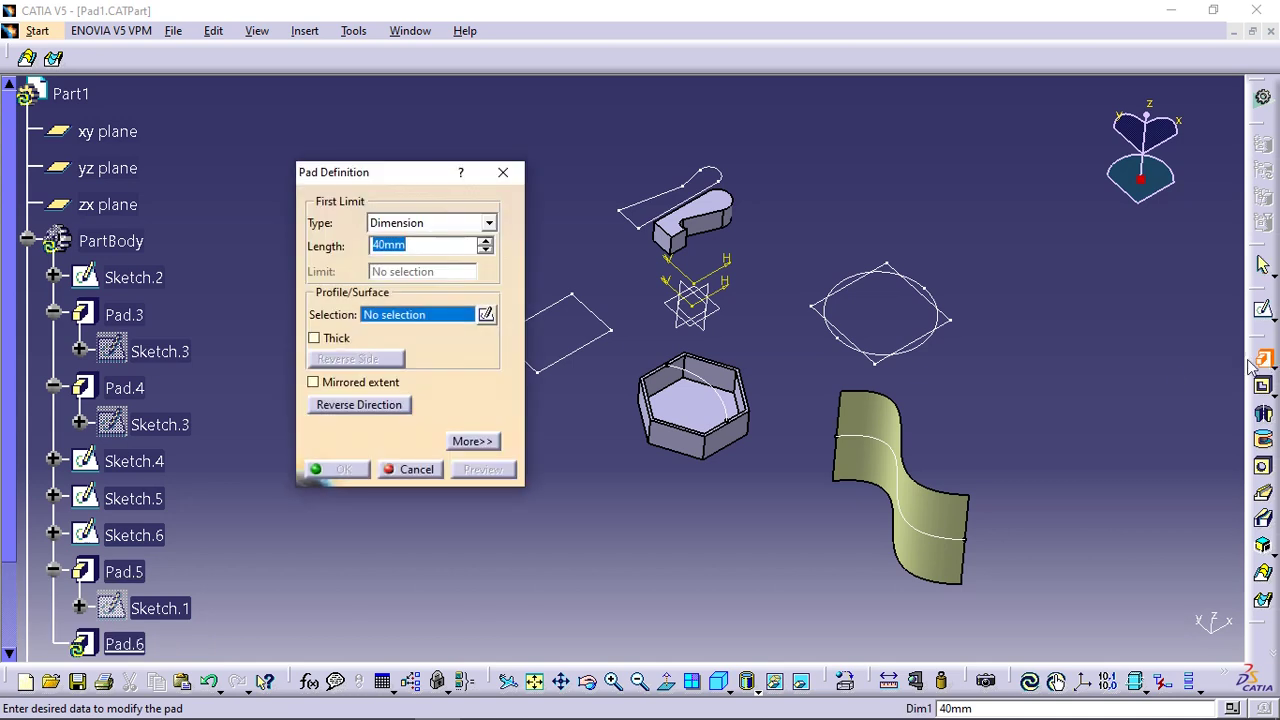
pyautogui.moveTo(407, 180); pyautogui.dragTo(380, 192)
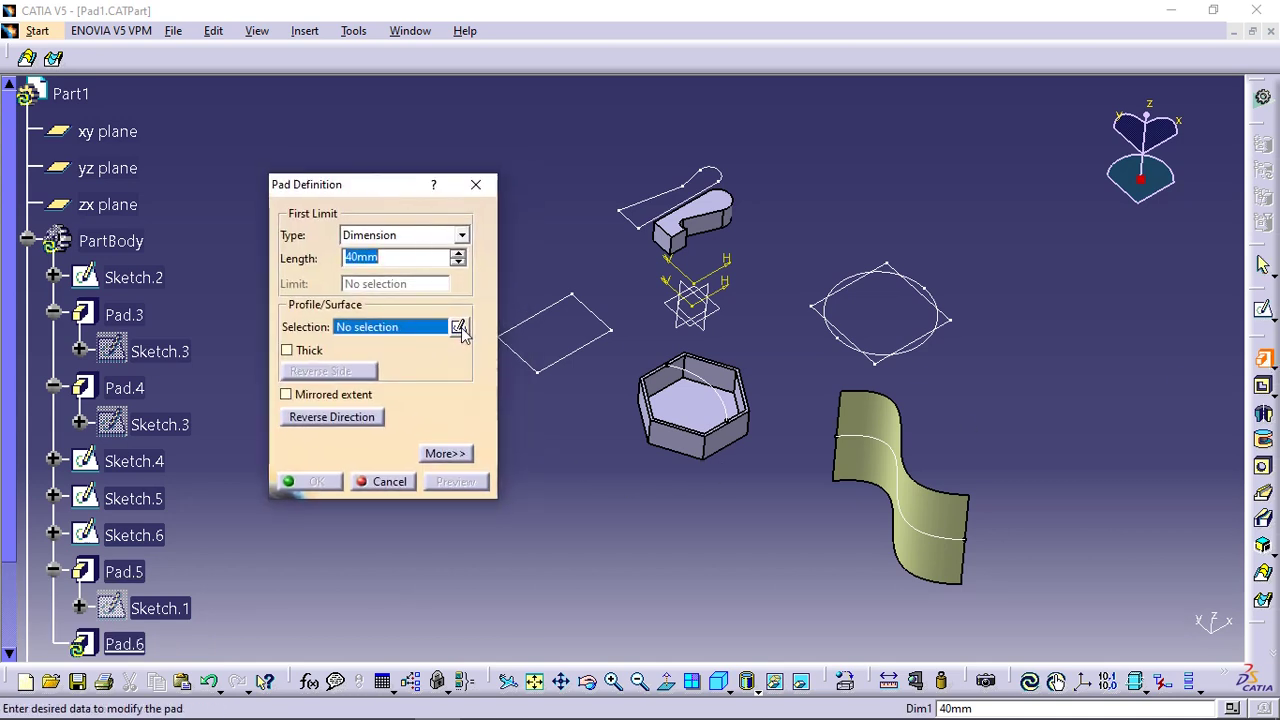
pyautogui.click(461, 327)
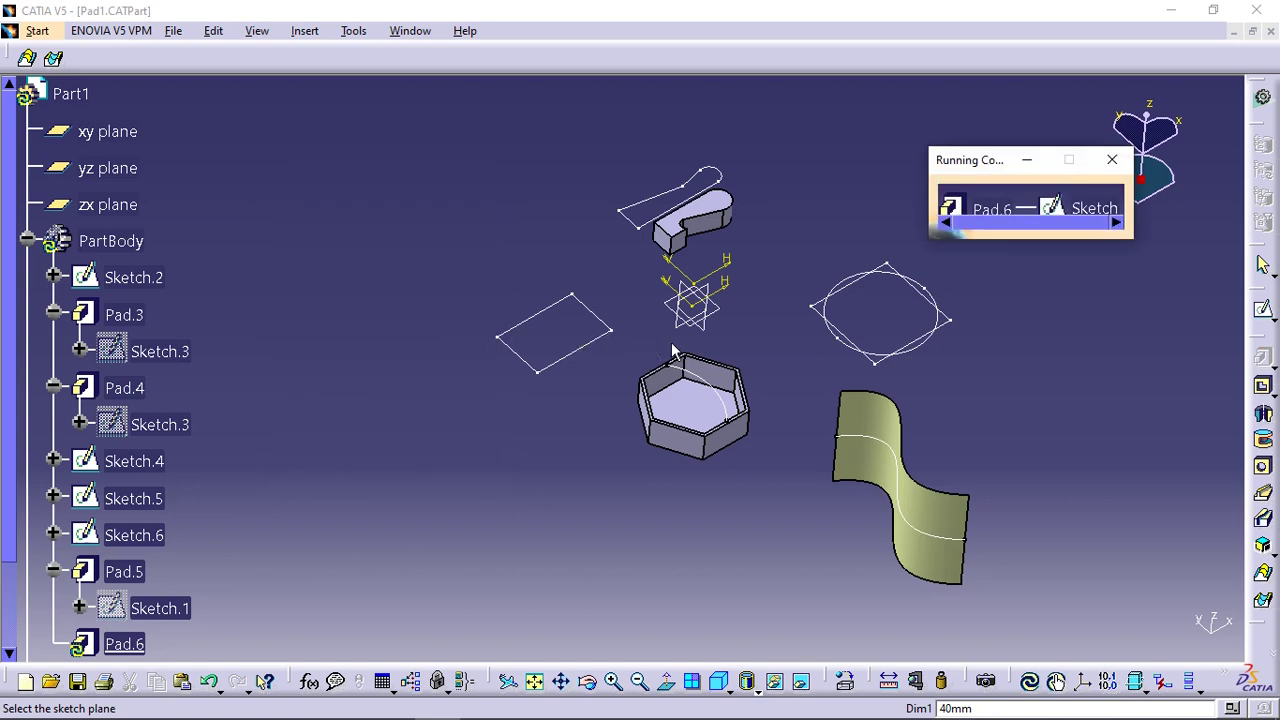
pyautogui.click(732, 316)
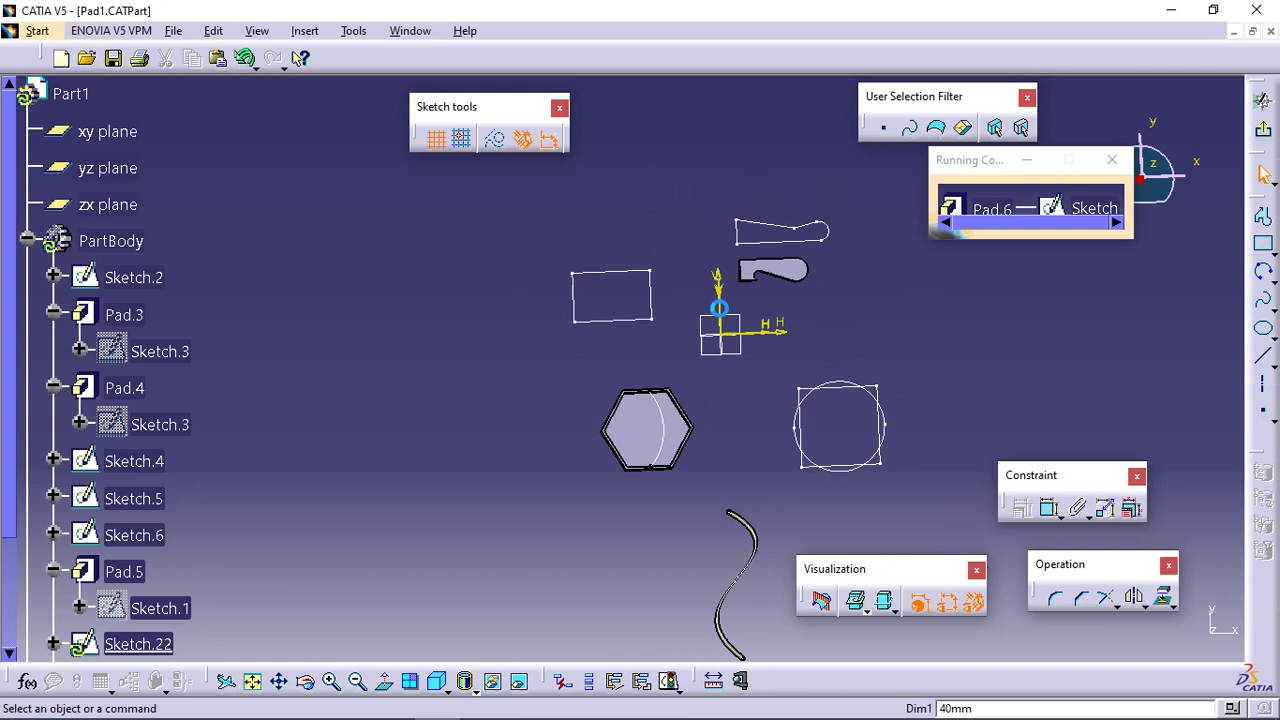
pyautogui.moveTo(682, 355); pyautogui.dragTo(470, 430, button='middle')
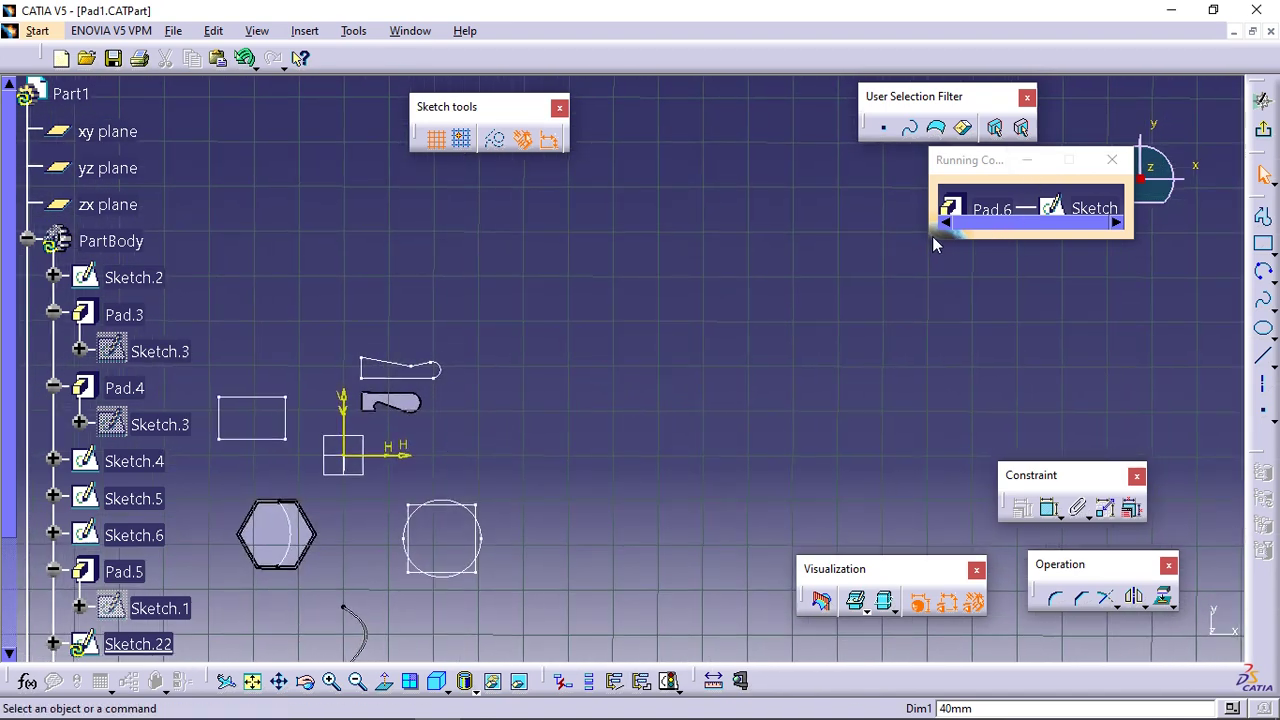
pyautogui.moveTo(932, 236); pyautogui.dragTo(740, 411)
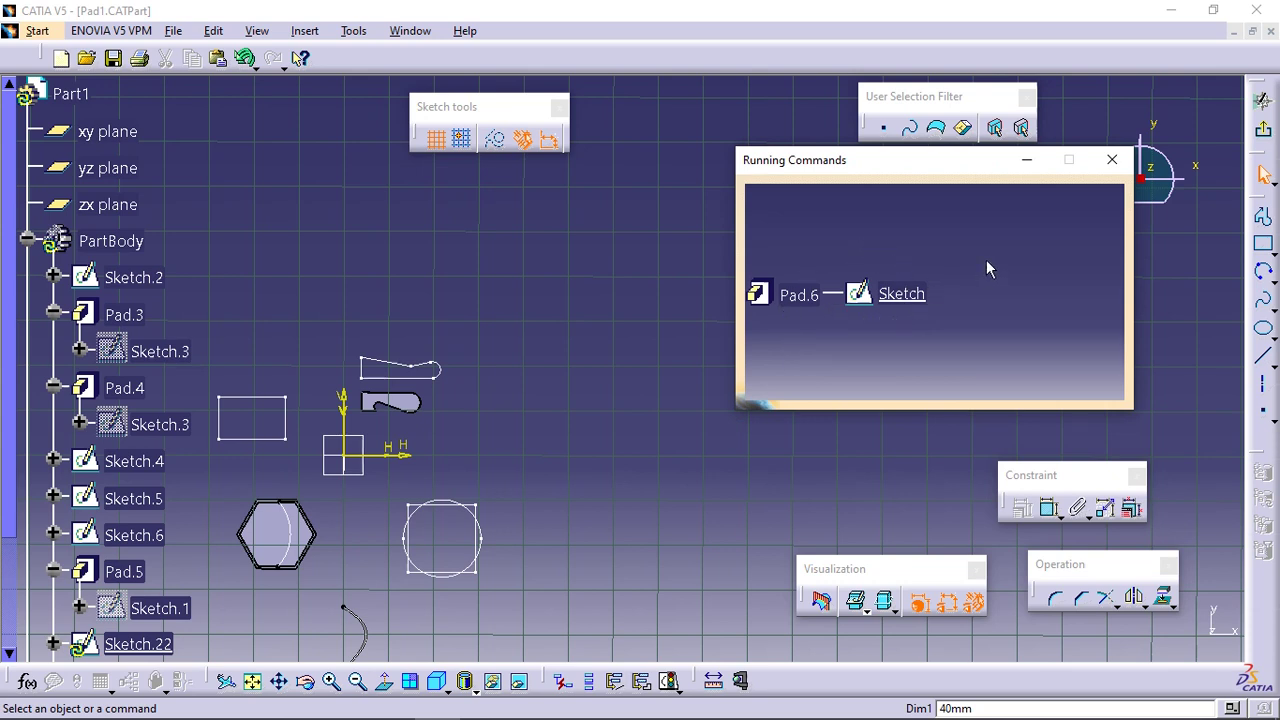
pyautogui.click(1110, 162)
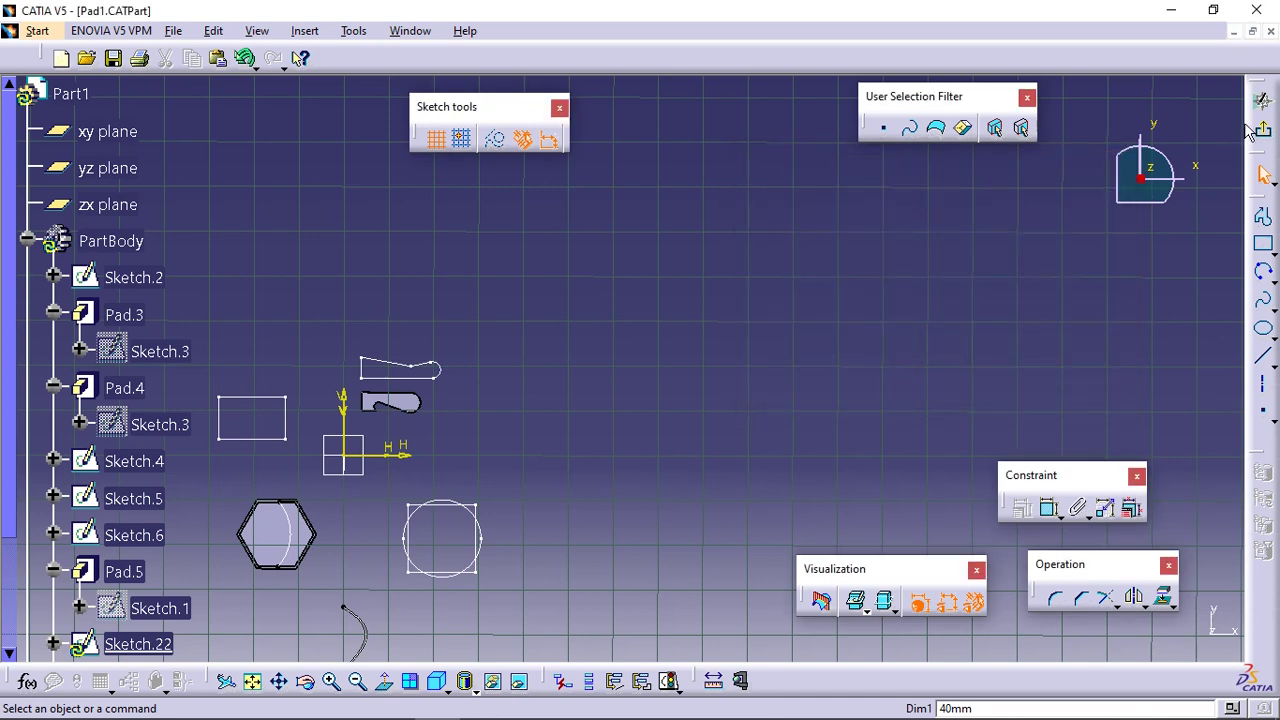
pyautogui.click(1265, 132)
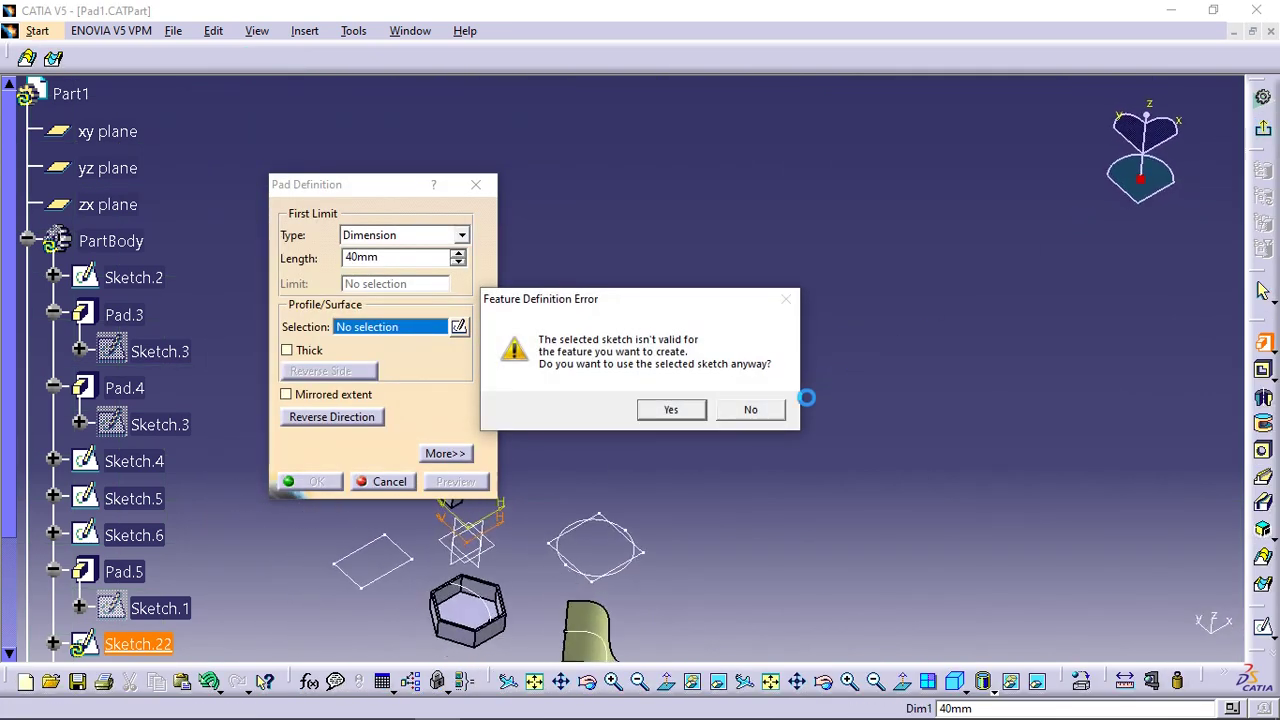
pyautogui.click(751, 411)
pyautogui.click(383, 481)
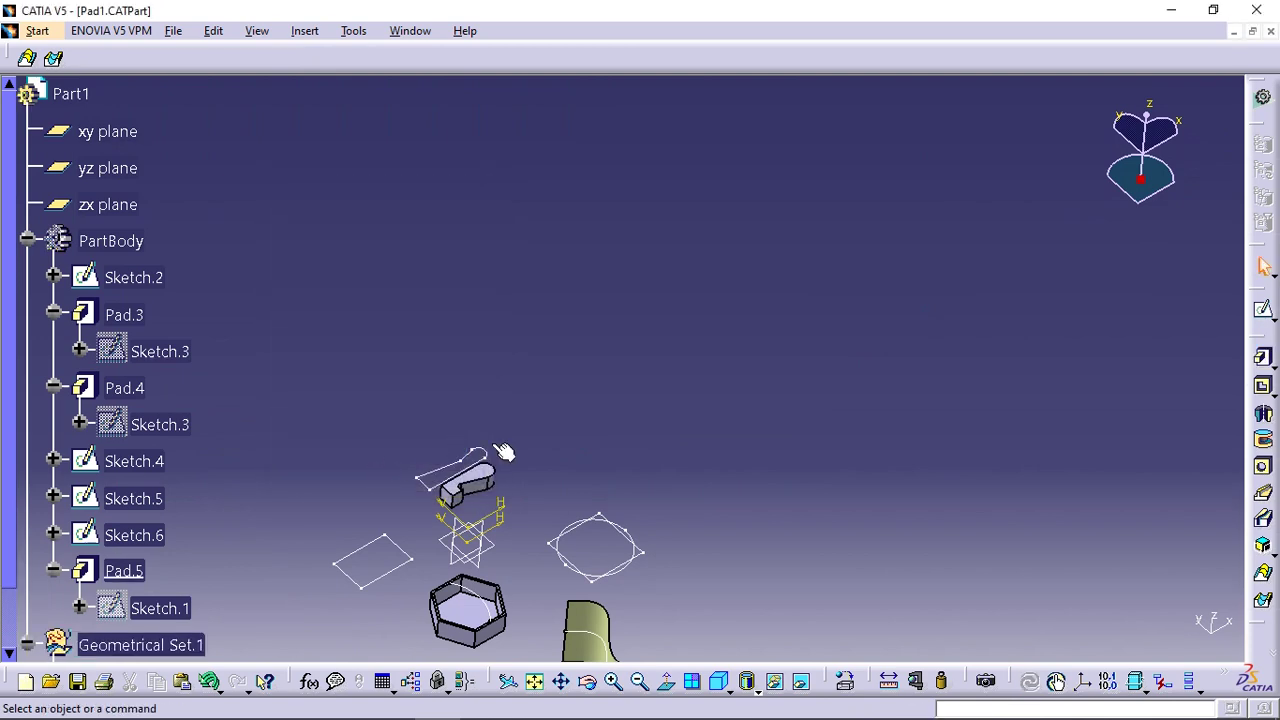
# - Start a pad from Sketch.2, the square with the intersecting circle, and accept using the sketch anyway
pyautogui.moveTo(579, 418); pyautogui.dragTo(754, 256, button='middle')
pyautogui.moveTo(820, 369); pyautogui.dragTo(826, 274, button='middle')
pyautogui.moveTo(906, 275); pyautogui.dragTo(729, 255, button='middle')
pyautogui.click(652, 333)
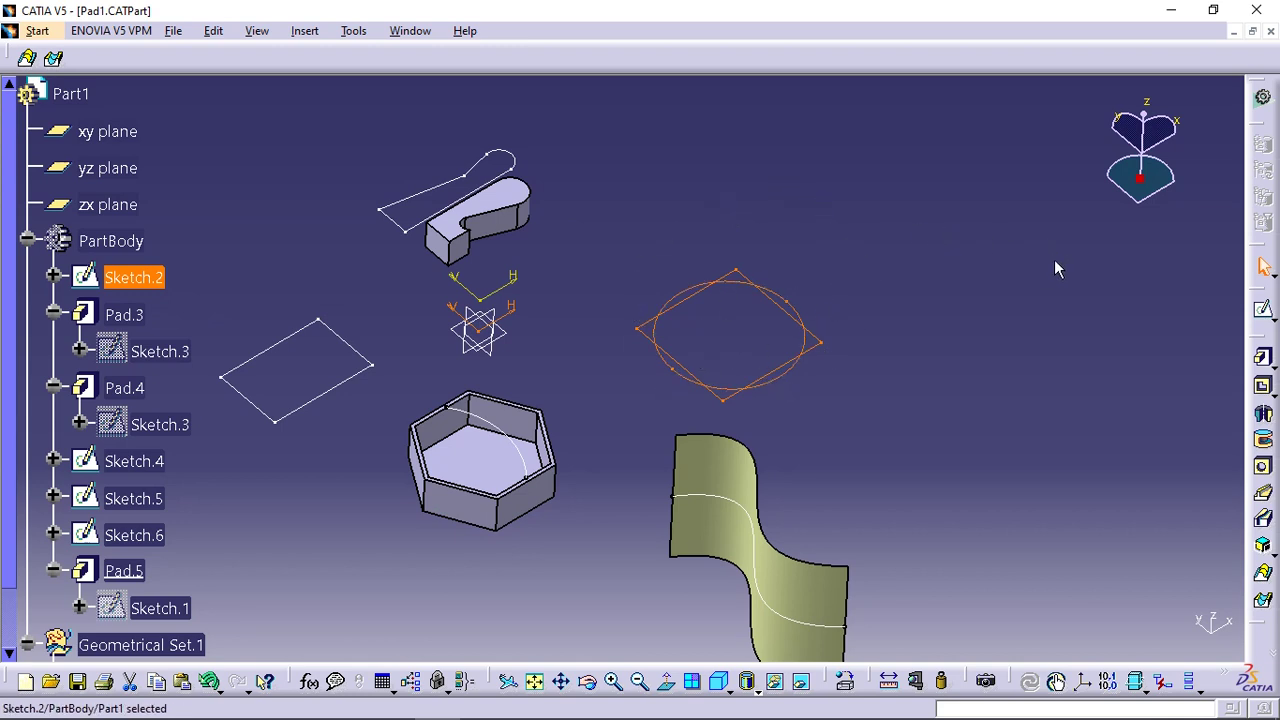
pyautogui.click(1263, 360)
pyautogui.click(727, 406)
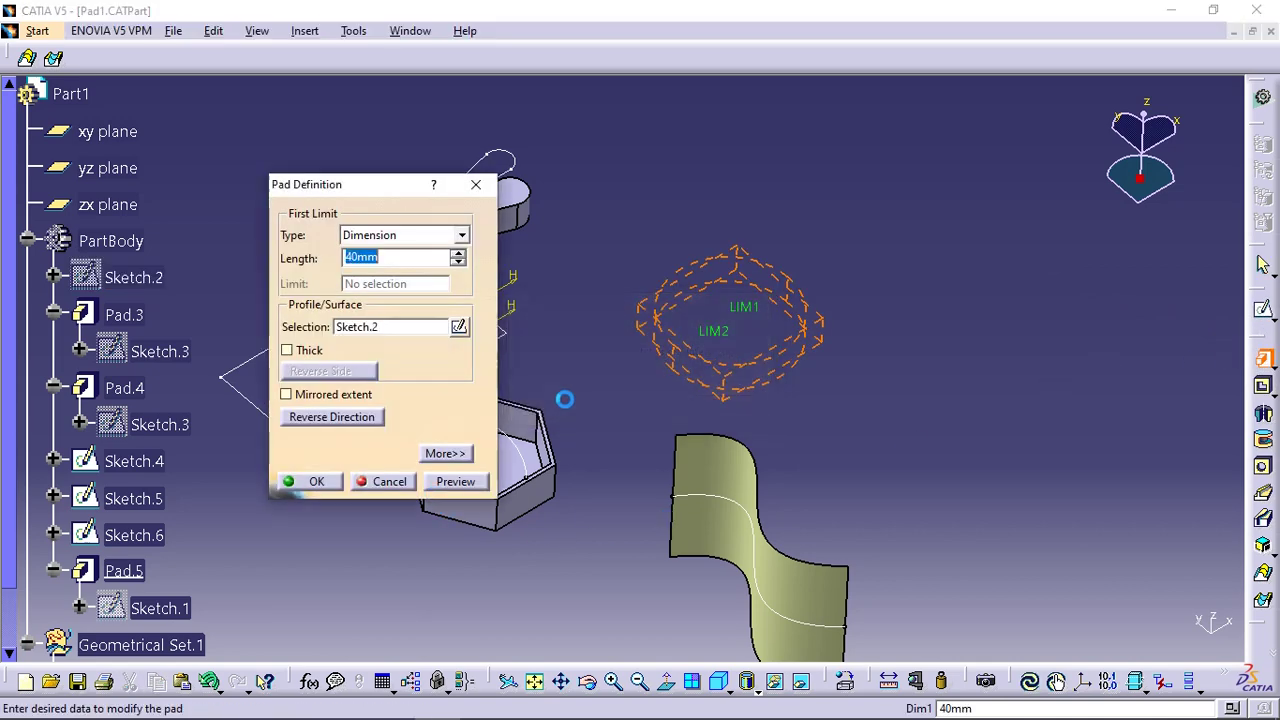
# - Edit the pad's sketch to shrink the circle until it lies inside the 150 mm square, and return to the pad definition
pyautogui.click(459, 326)
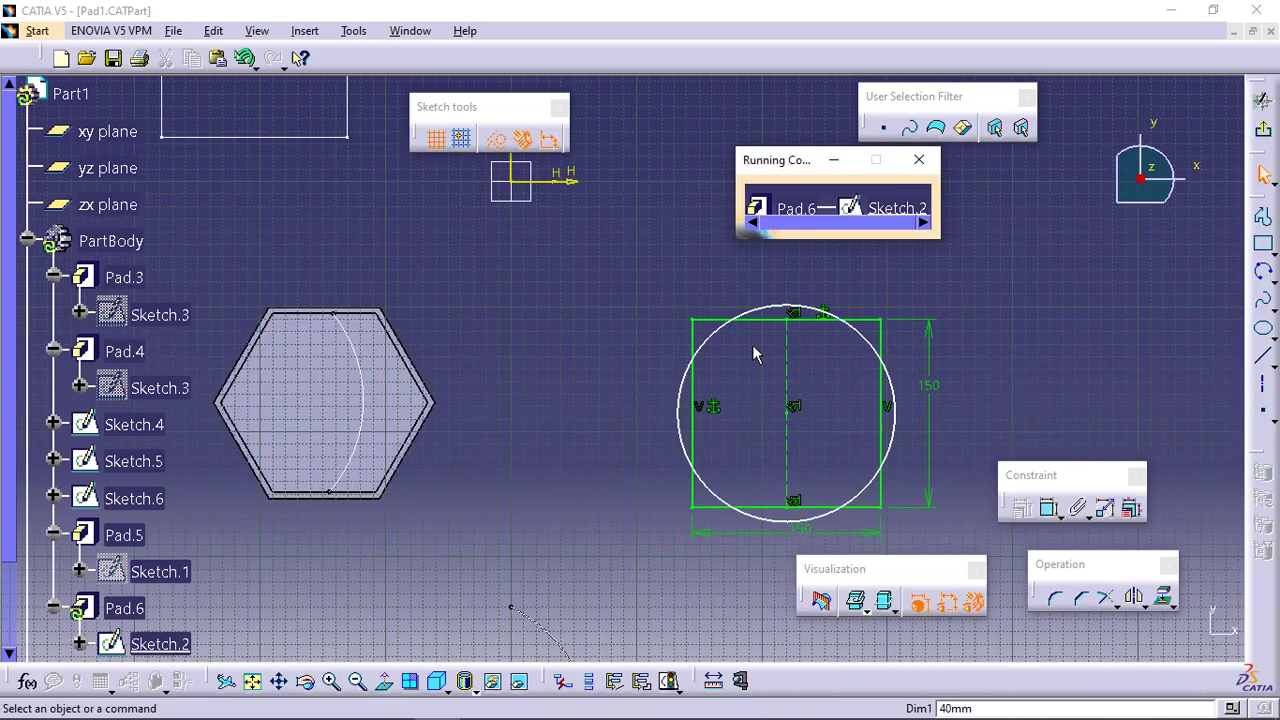
pyautogui.moveTo(822, 313)
pyautogui.mouseDown()
pyautogui.moveTo(794, 337)
pyautogui.moveTo(802, 355)
pyautogui.mouseUp()
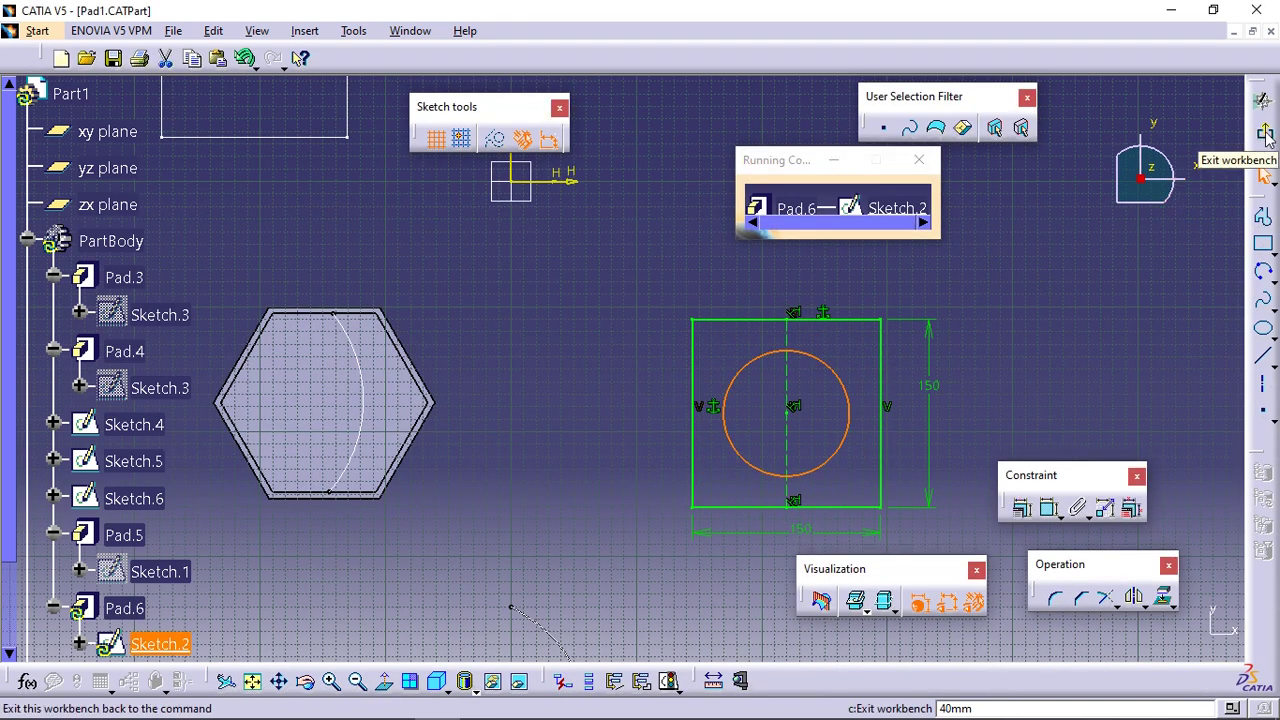
pyautogui.click(1265, 134)
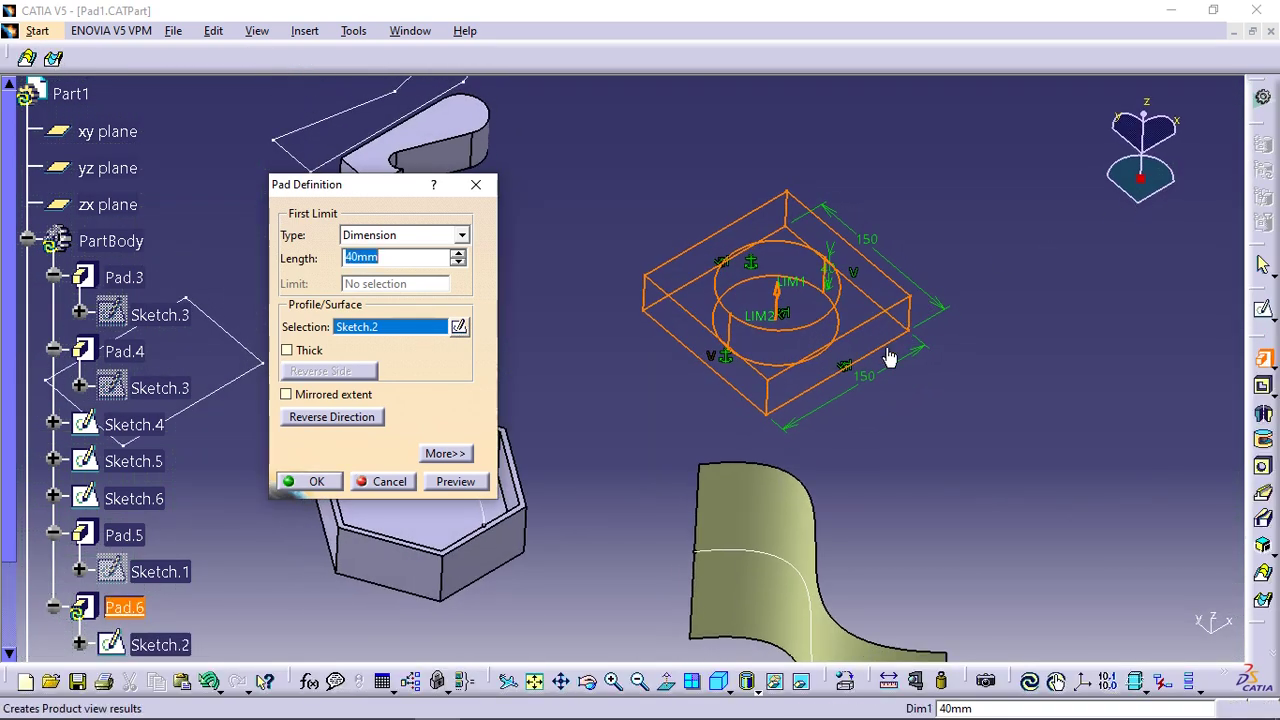
# - Accept the 40 mm pad of the Sketch.2 square with its circular hole and clear the selection
pyautogui.moveTo(701, 360); pyautogui.dragTo(664, 354, button='middle')
pyautogui.click(316, 486)
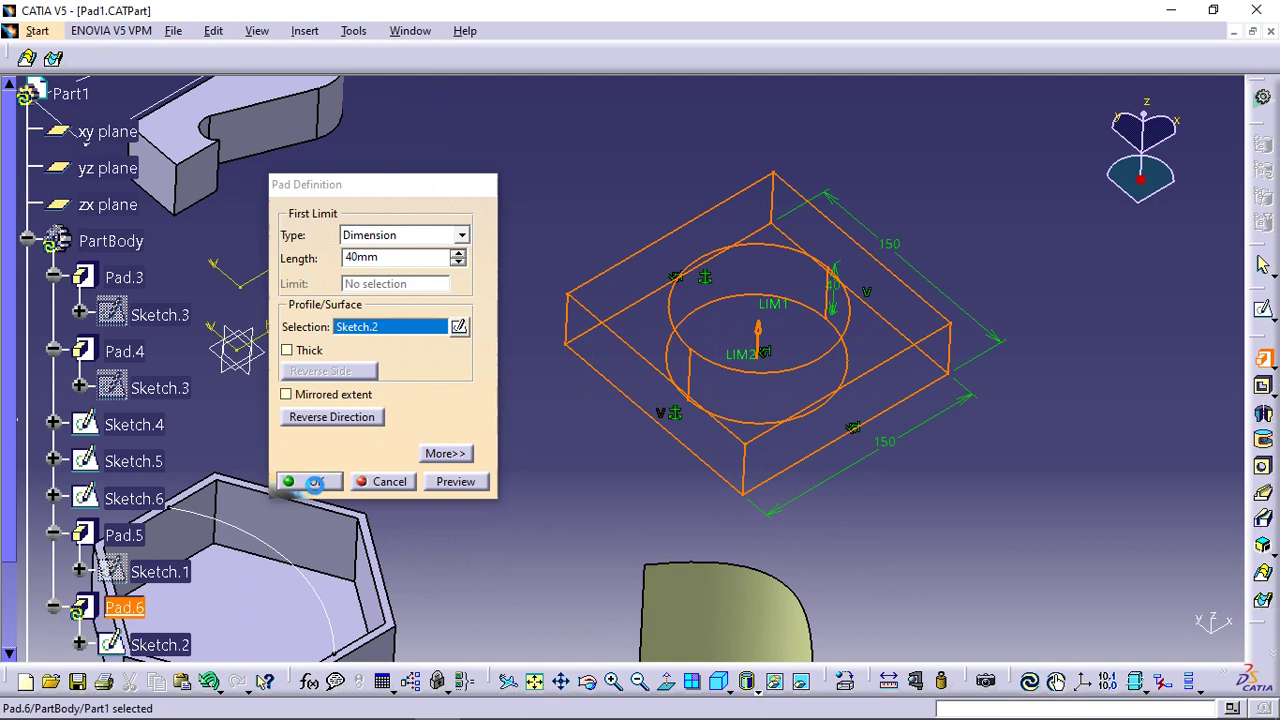
pyautogui.click(315, 482)
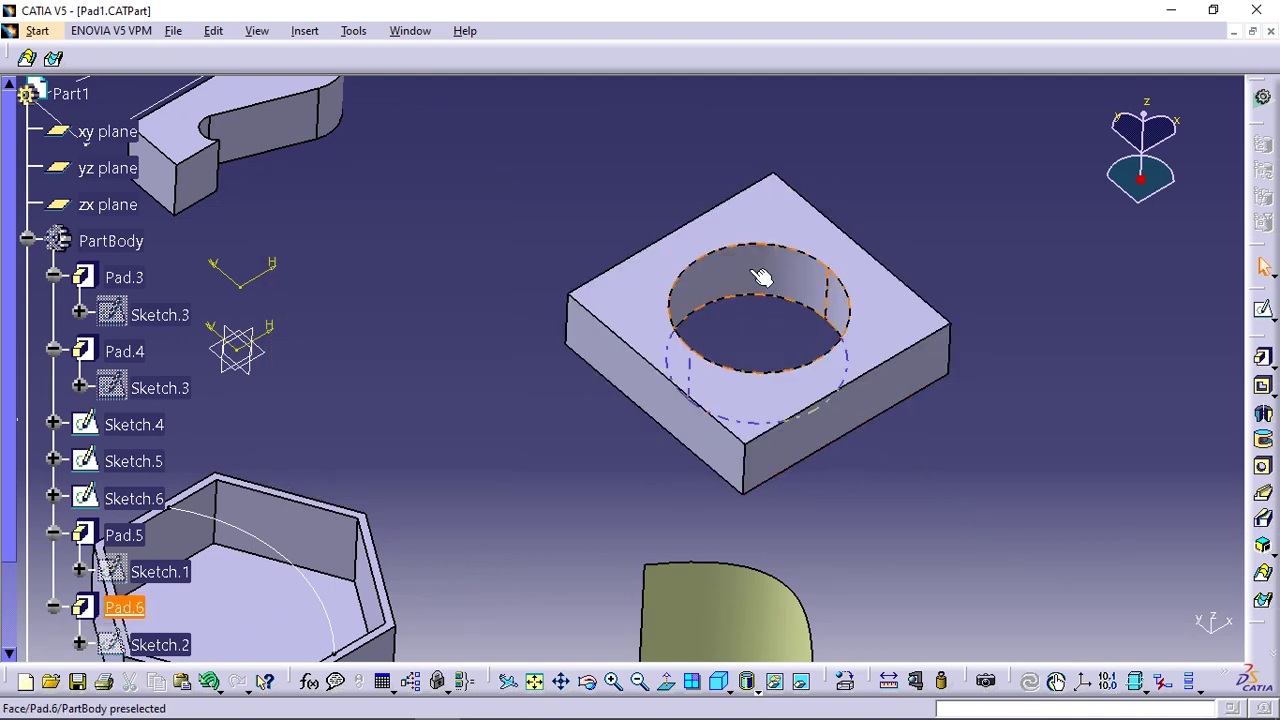
pyautogui.click(927, 457)
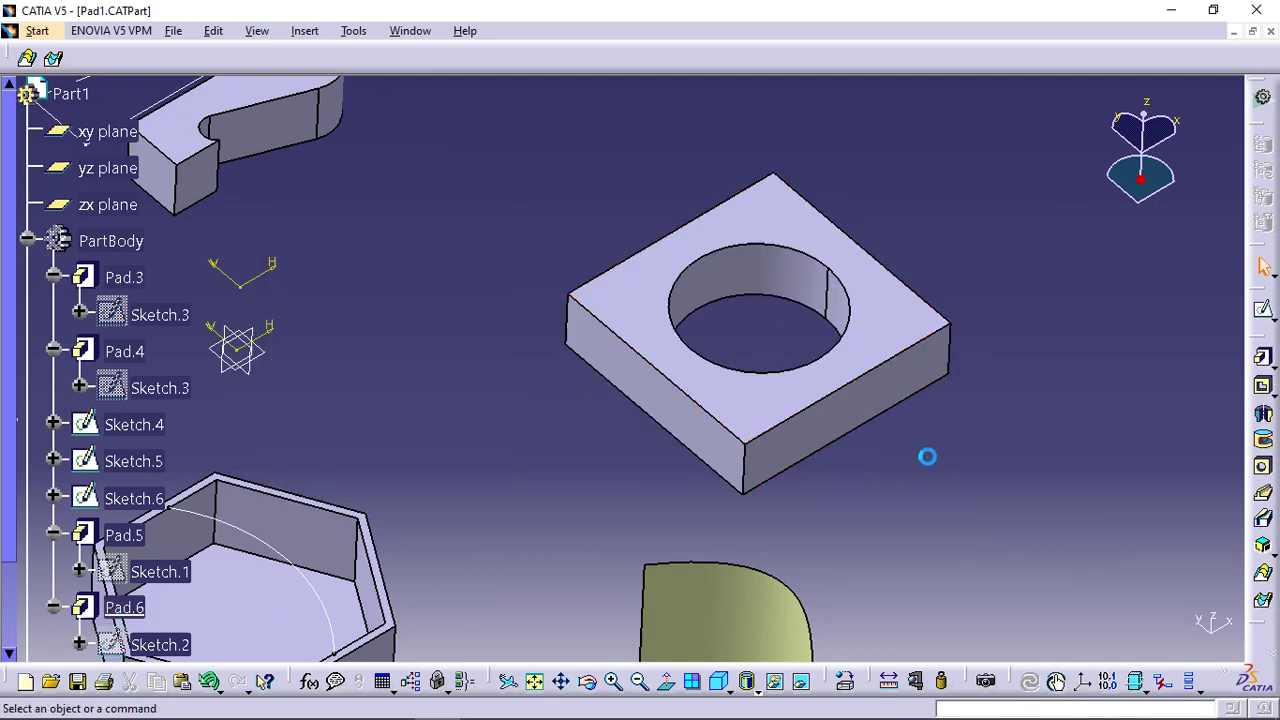
pyautogui.moveTo(838, 306); pyautogui.dragTo(936, 297, button='middle')
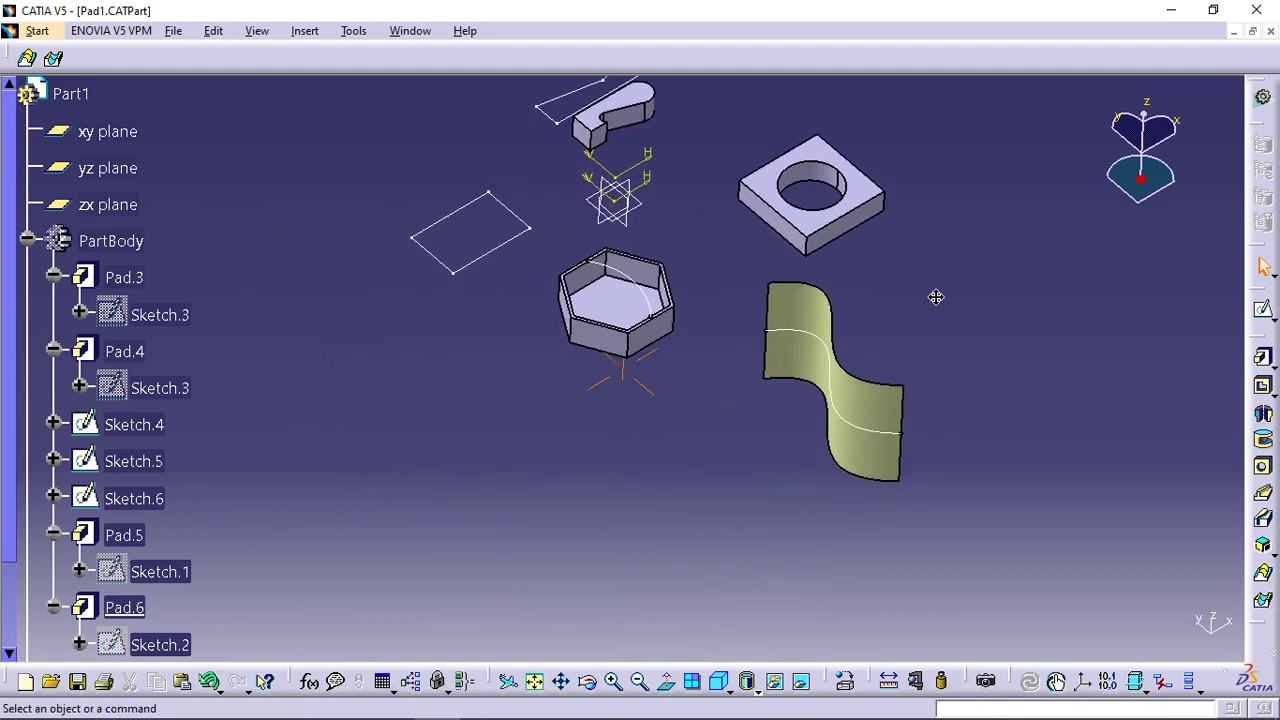
pyautogui.moveTo(752, 366); pyautogui.dragTo(740, 406, button='middle')
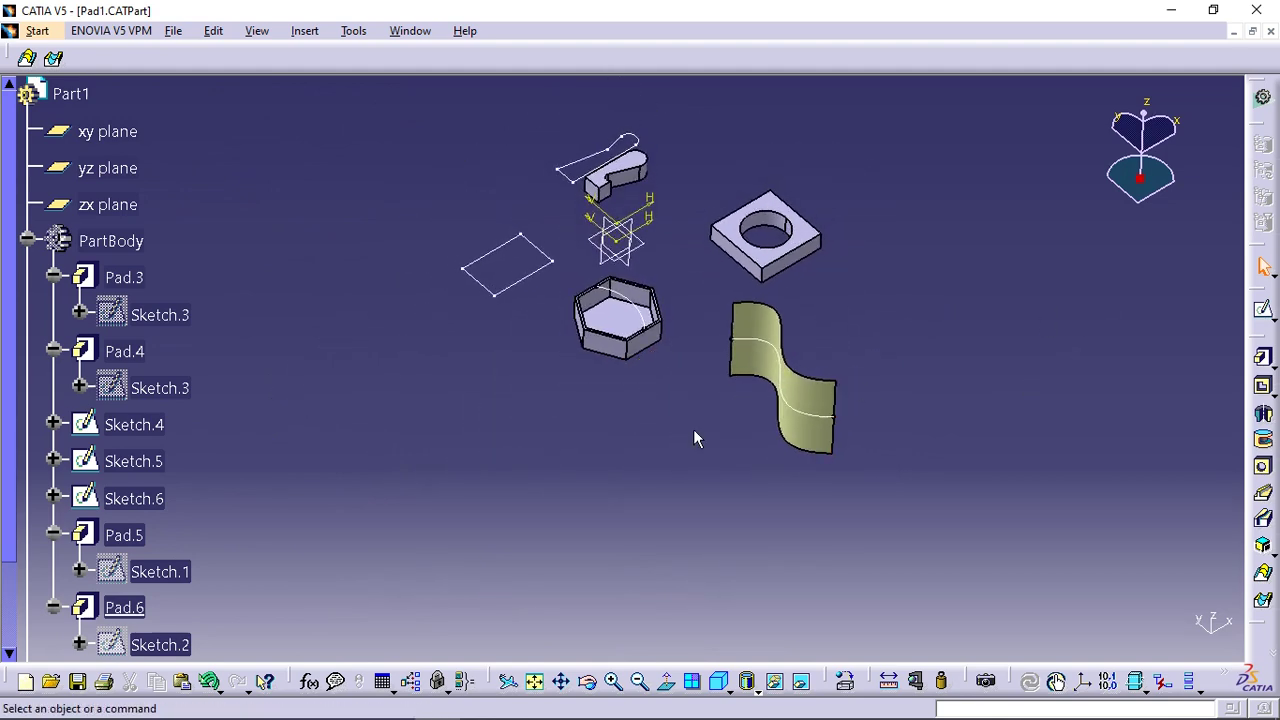
pyautogui.moveTo(697, 439); pyautogui.dragTo(551, 554, button='middle')
pyautogui.middleClick(709, 463)
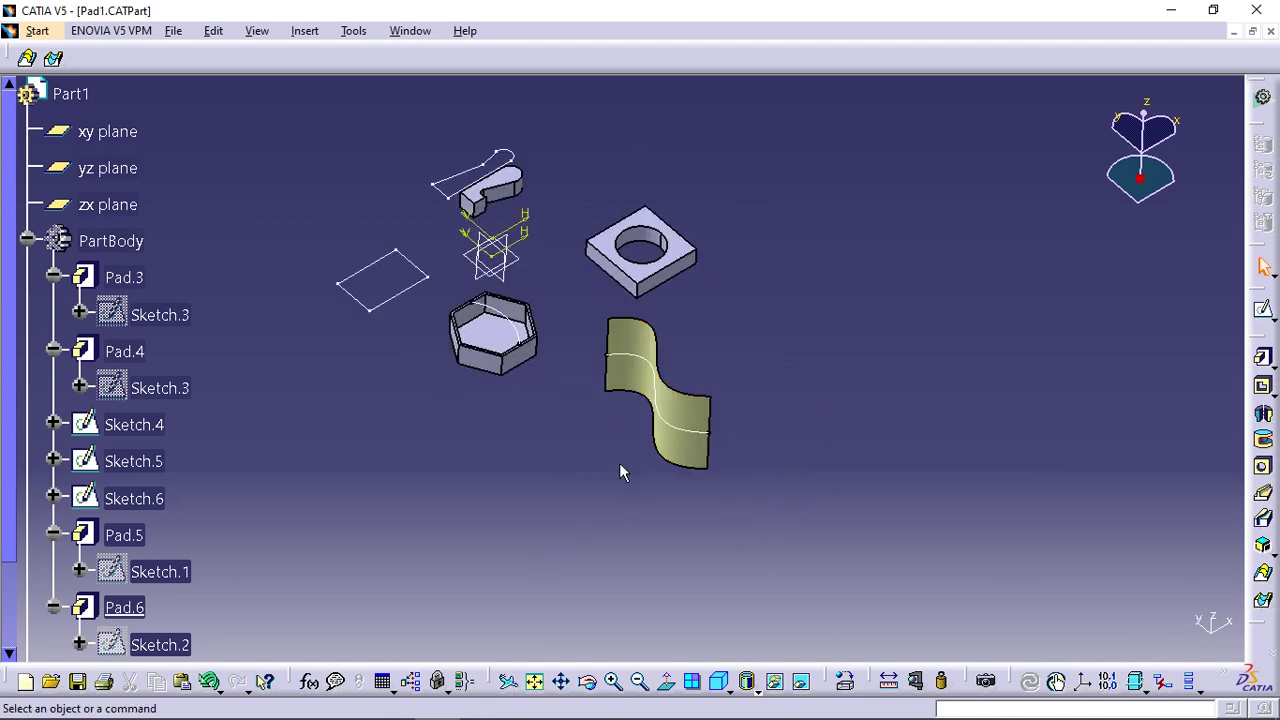
pyautogui.moveTo(620, 466); pyautogui.dragTo(684, 415, button='middle')
pyautogui.moveTo(877, 363); pyautogui.dragTo(912, 296, button='middle')
pyautogui.moveTo(752, 398); pyautogui.dragTo(905, 288, button='middle')
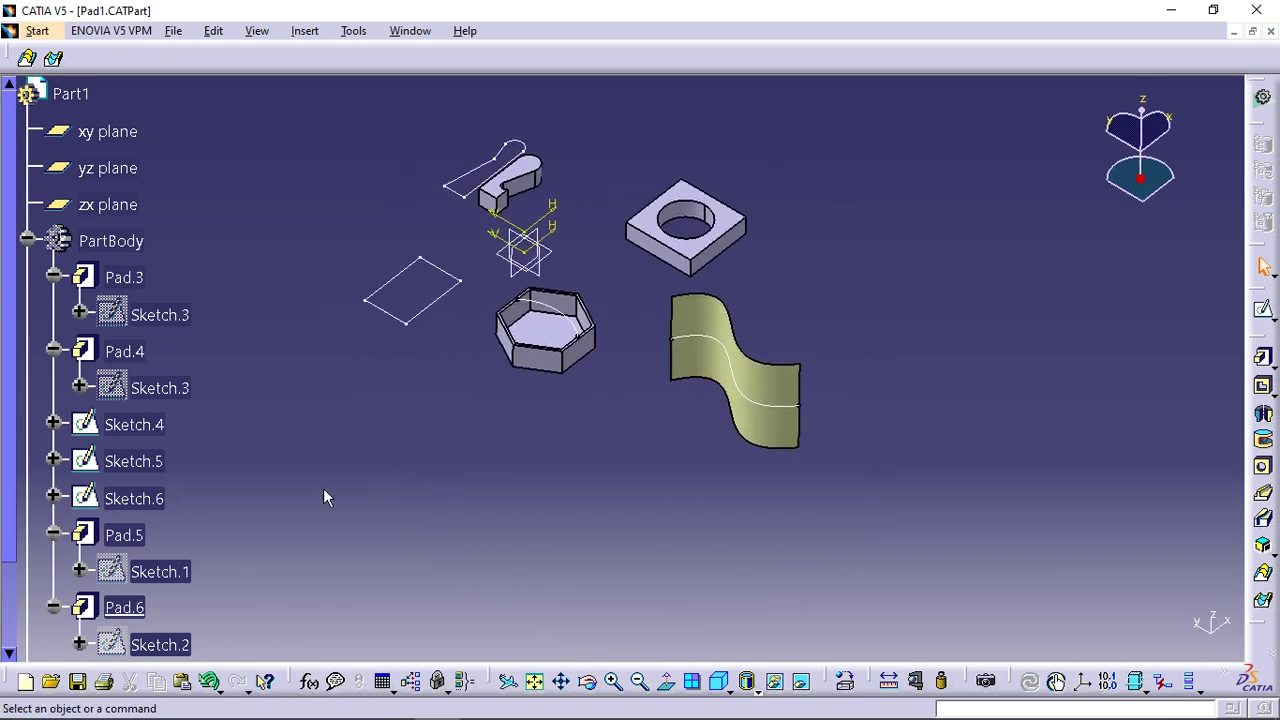
pyautogui.scroll(-1, 9, 350)
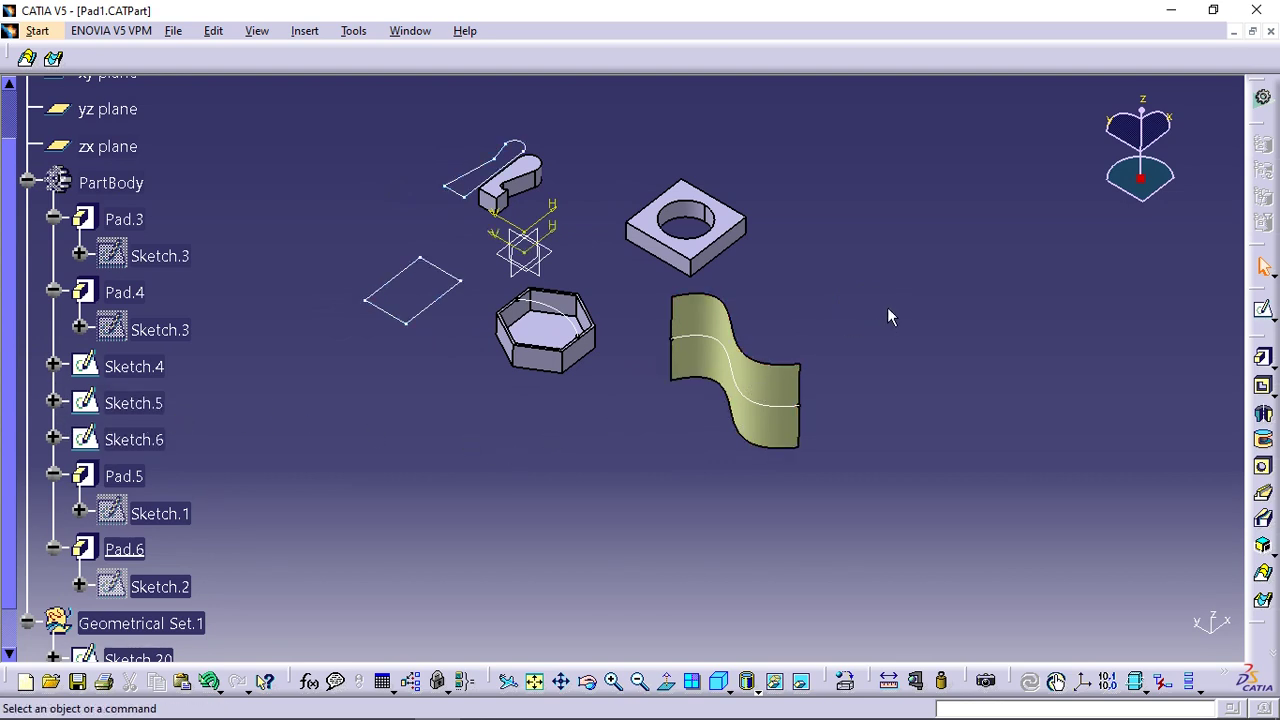
pyautogui.moveTo(890, 316); pyautogui.dragTo(896, 341, button='middle')
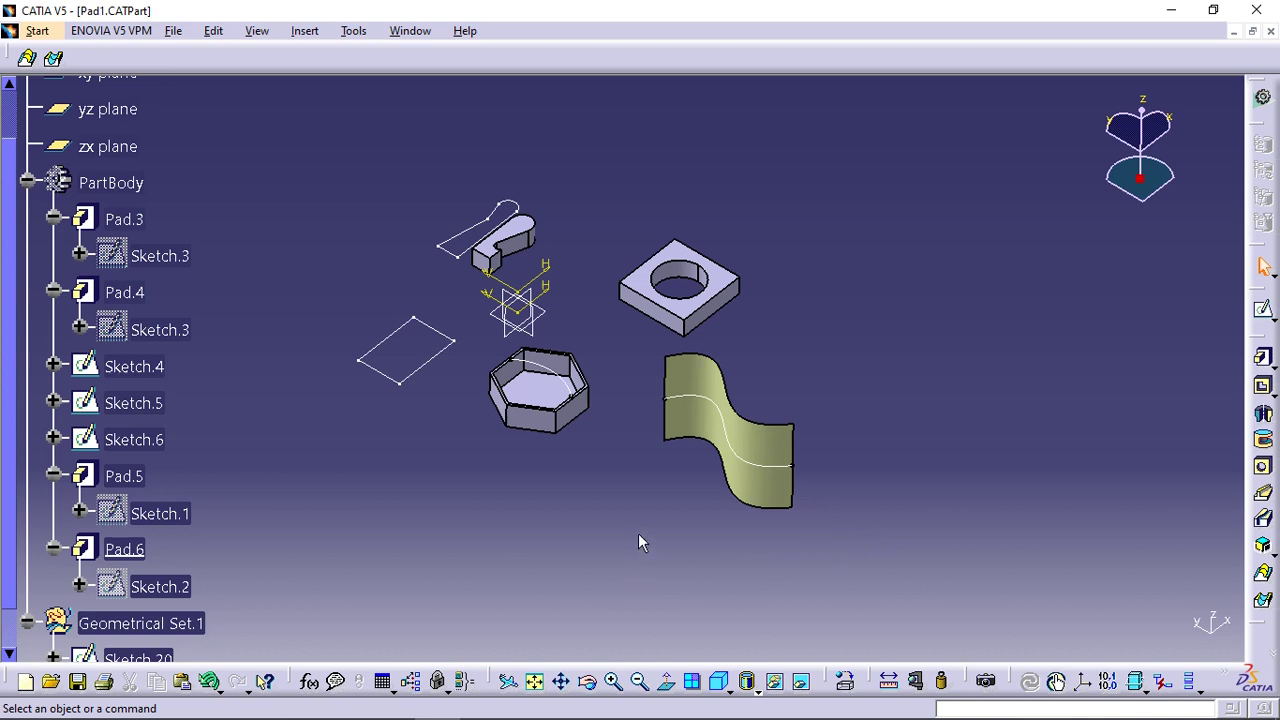
# - Pad the S-shaped surface Extrude.6 by 40 mm with the X axis as extrusion direction, and clear the selection
pyautogui.click(705, 422)
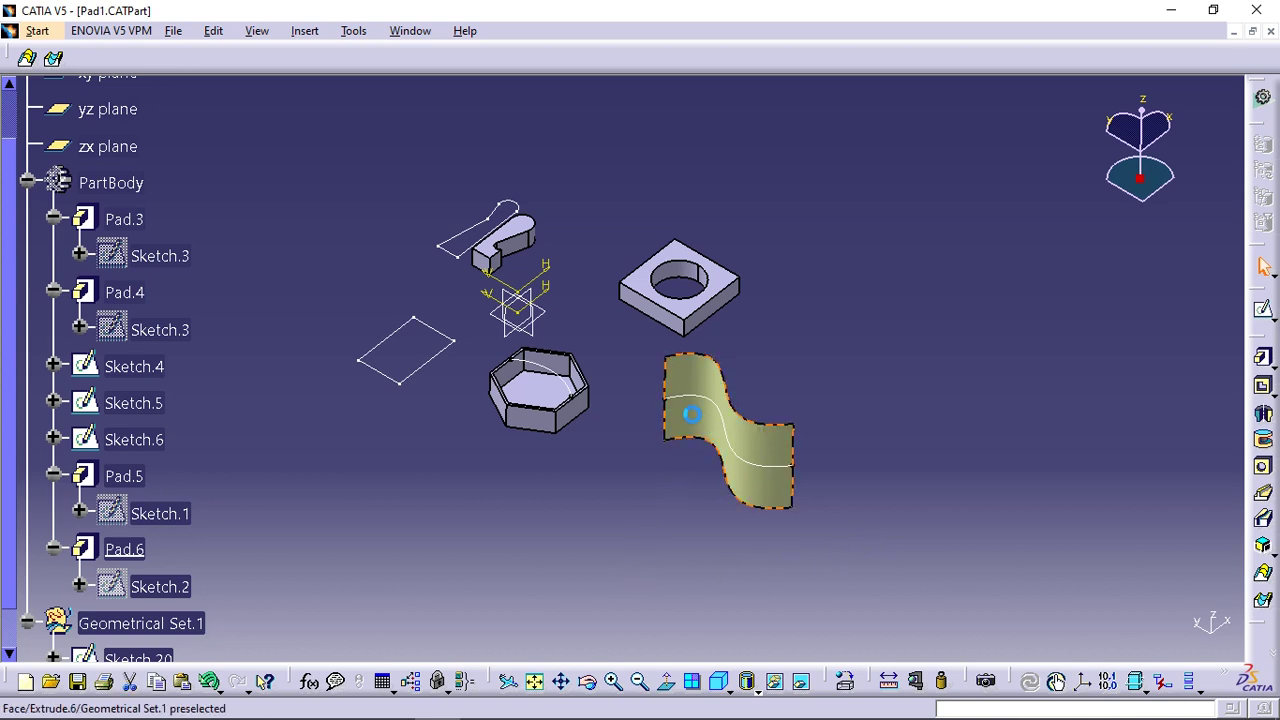
pyautogui.click(1263, 358)
pyautogui.moveTo(689, 314); pyautogui.dragTo(565, 469)
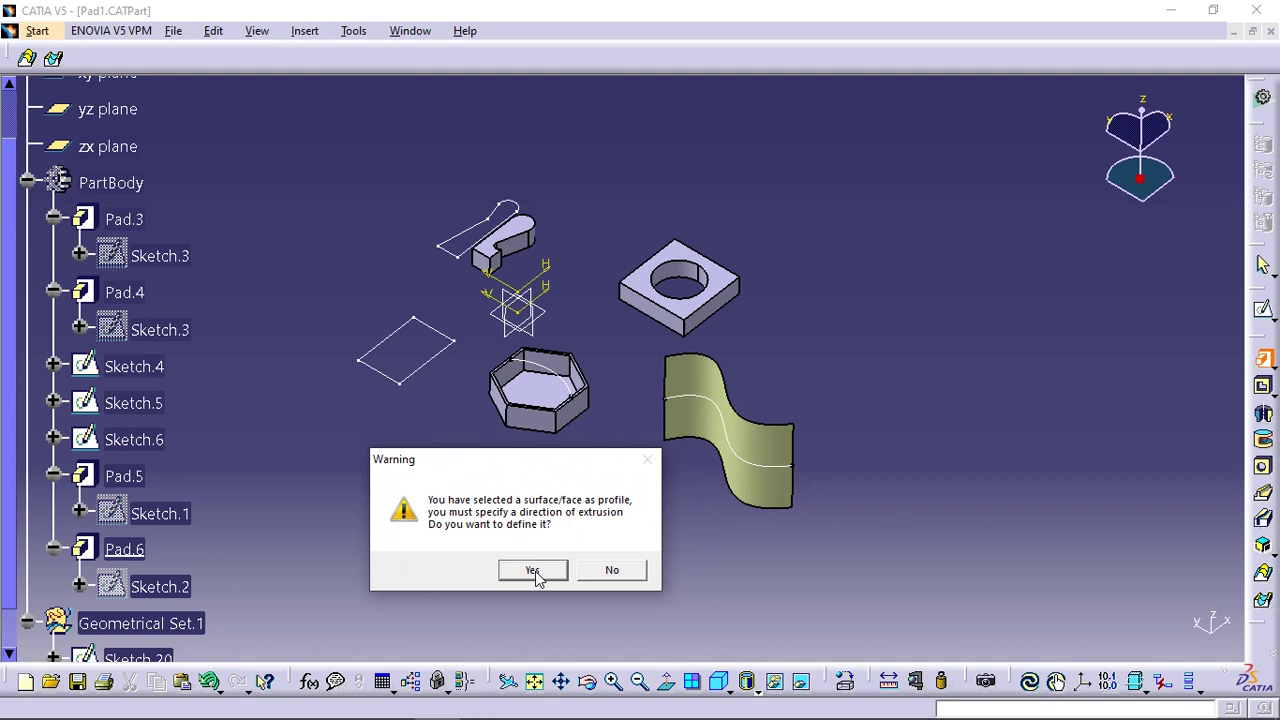
pyautogui.click(533, 571)
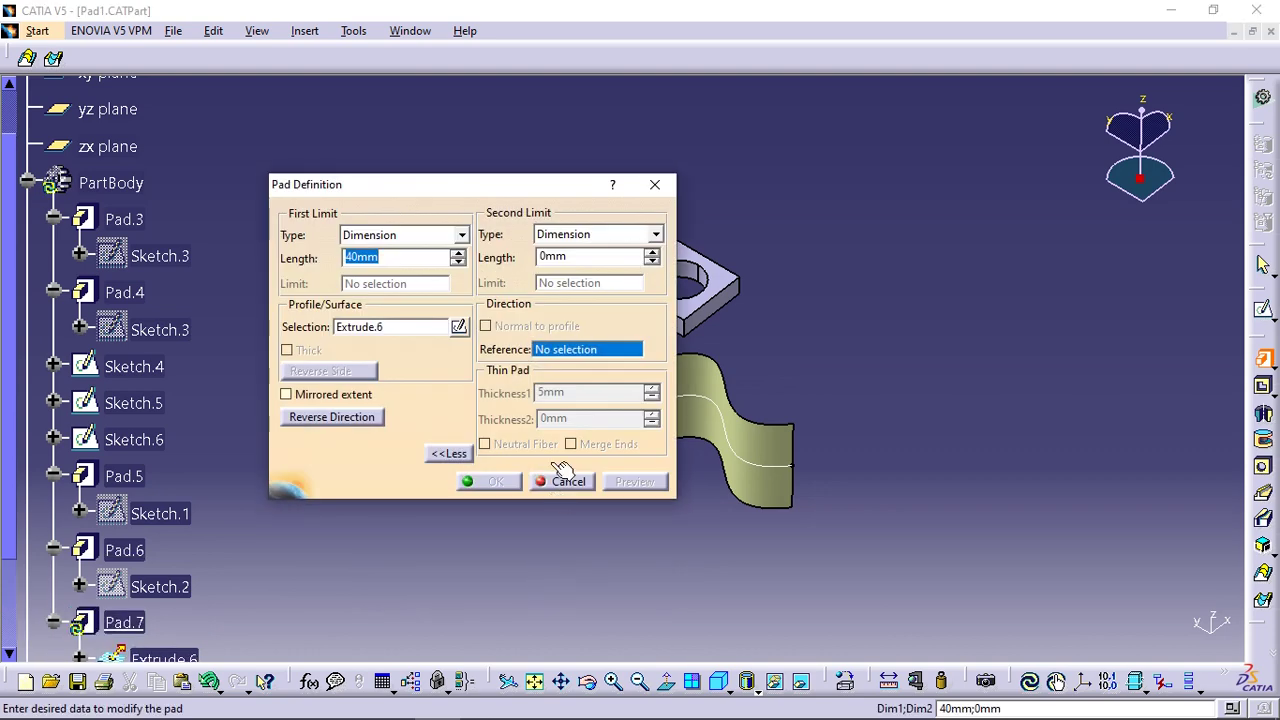
pyautogui.rightClick(563, 354)
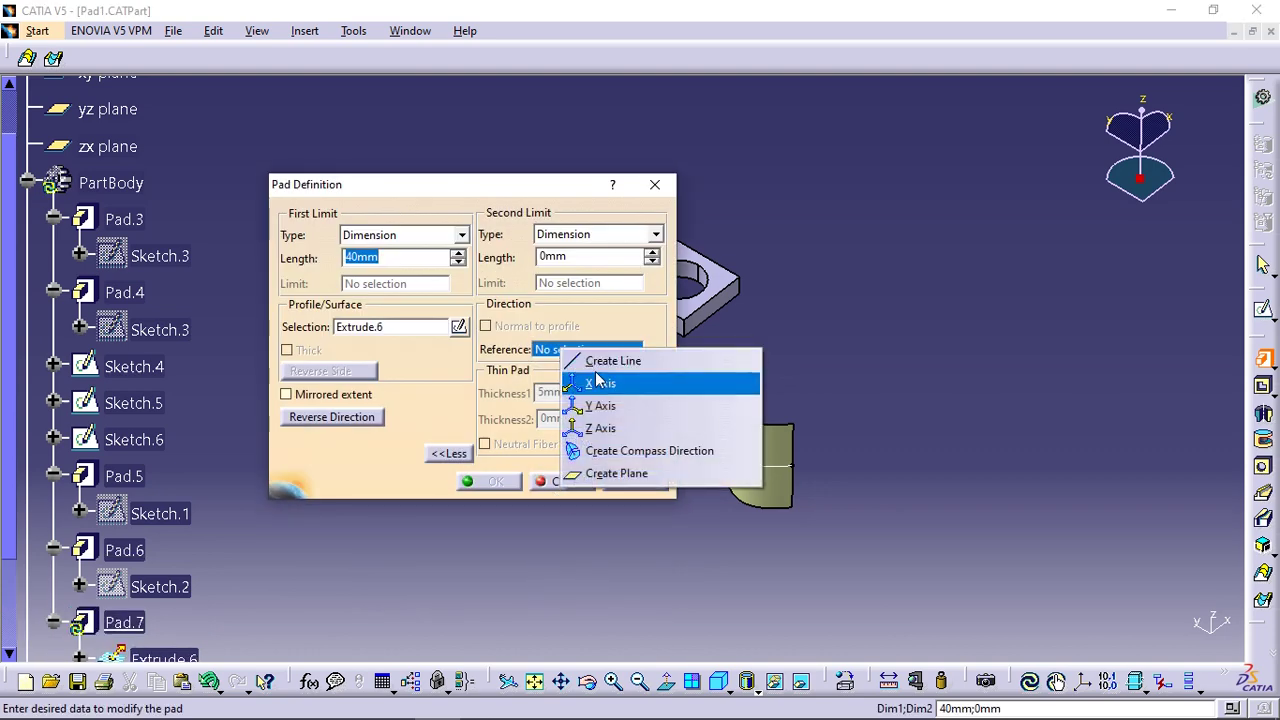
pyautogui.click(612, 387)
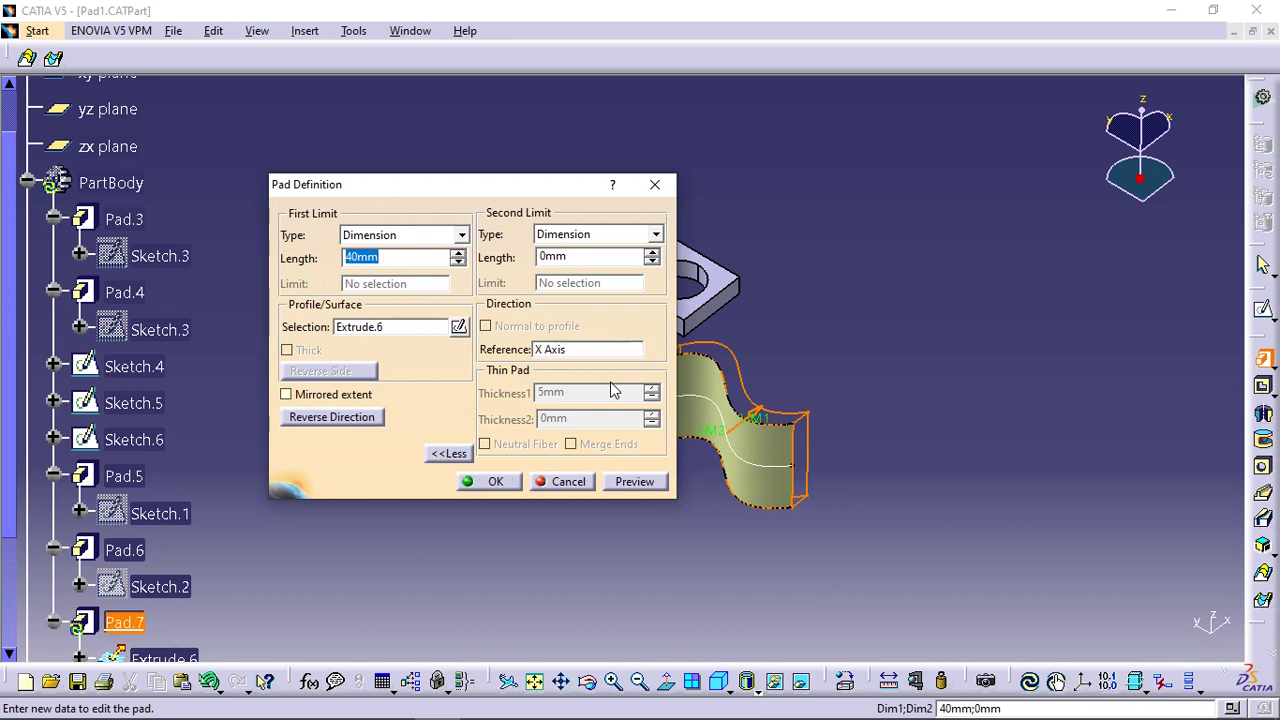
pyautogui.click(497, 482)
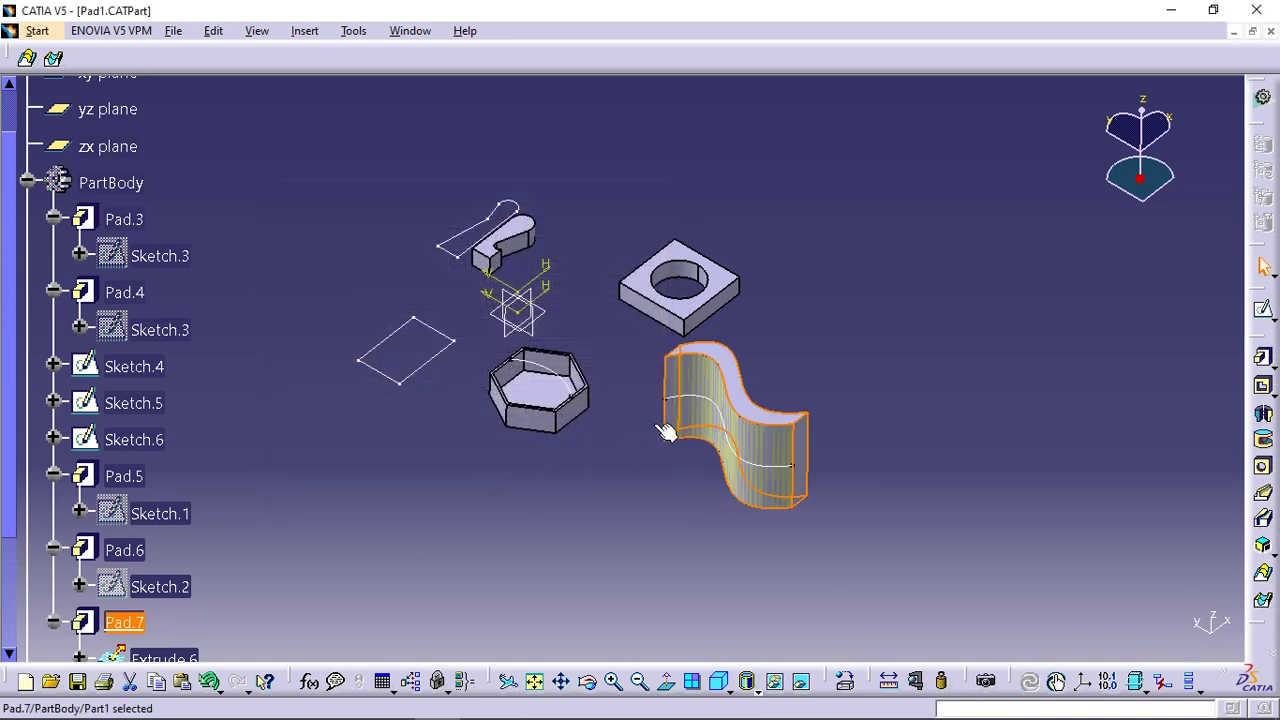
pyautogui.moveTo(663, 429); pyautogui.dragTo(744, 205, button='middle')
pyautogui.moveTo(783, 451); pyautogui.dragTo(718, 273, button='middle')
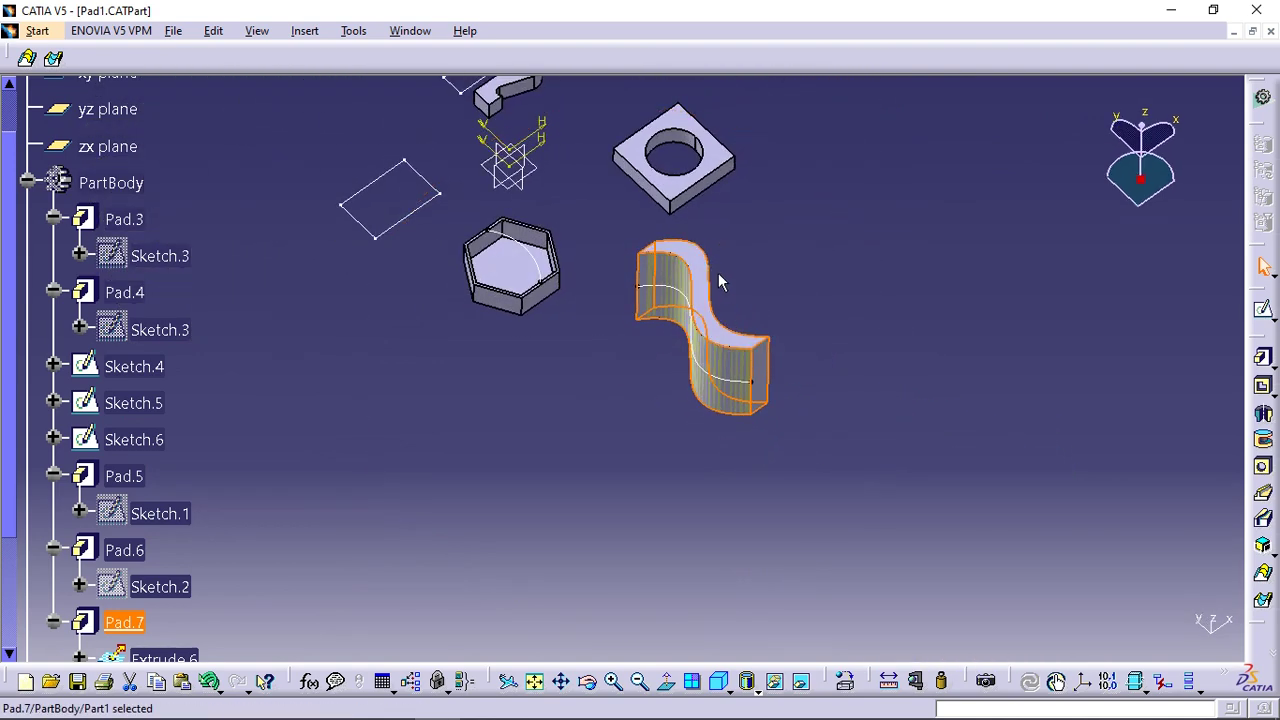
pyautogui.moveTo(729, 219); pyautogui.dragTo(781, 387, button='middle')
pyautogui.click(929, 342)
# - Replace the profile of Pad.5 with Sketch.5 and accept the pad definition
pyautogui.moveTo(940, 342)
pyautogui.mouseDown(button='middle')
pyautogui.moveTo(823, 323)
pyautogui.moveTo(826, 297)
pyautogui.moveTo(840, 325)
pyautogui.mouseUp(button='middle')
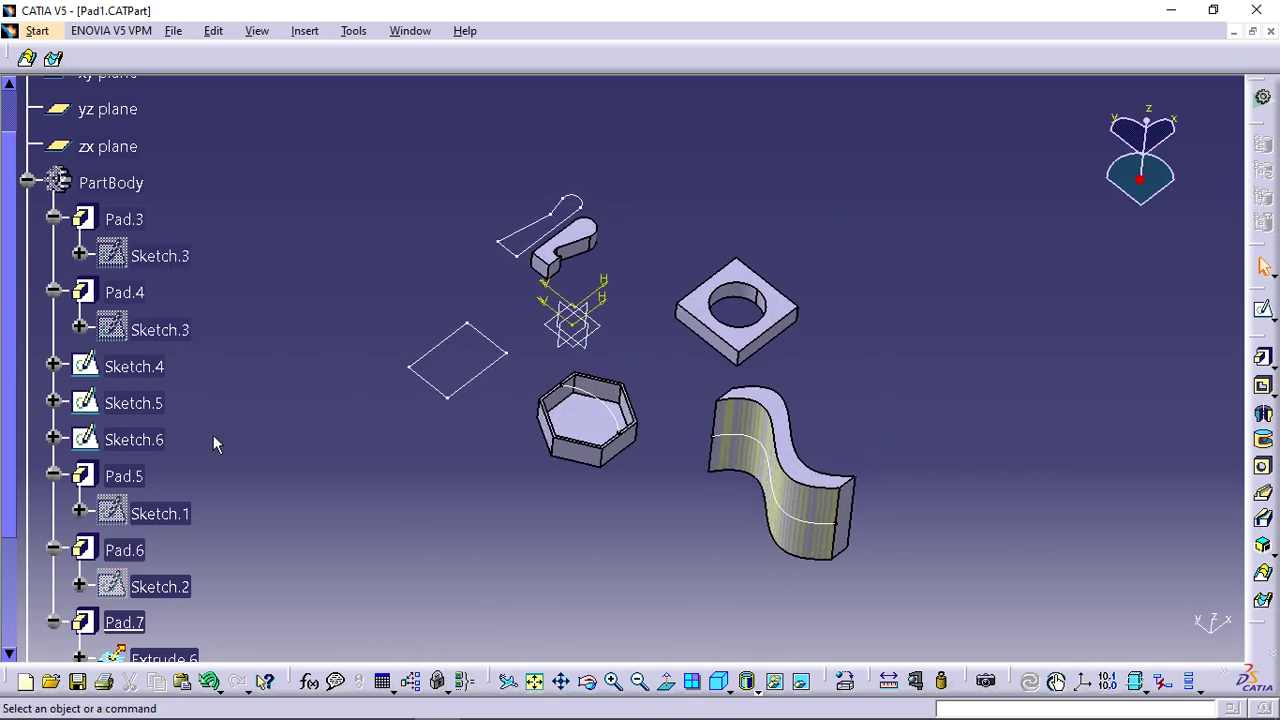
pyautogui.moveTo(557, 283)
pyautogui.mouseDown(button='middle')
pyautogui.moveTo(577, 333)
pyautogui.moveTo(573, 279)
pyautogui.mouseUp(button='middle')
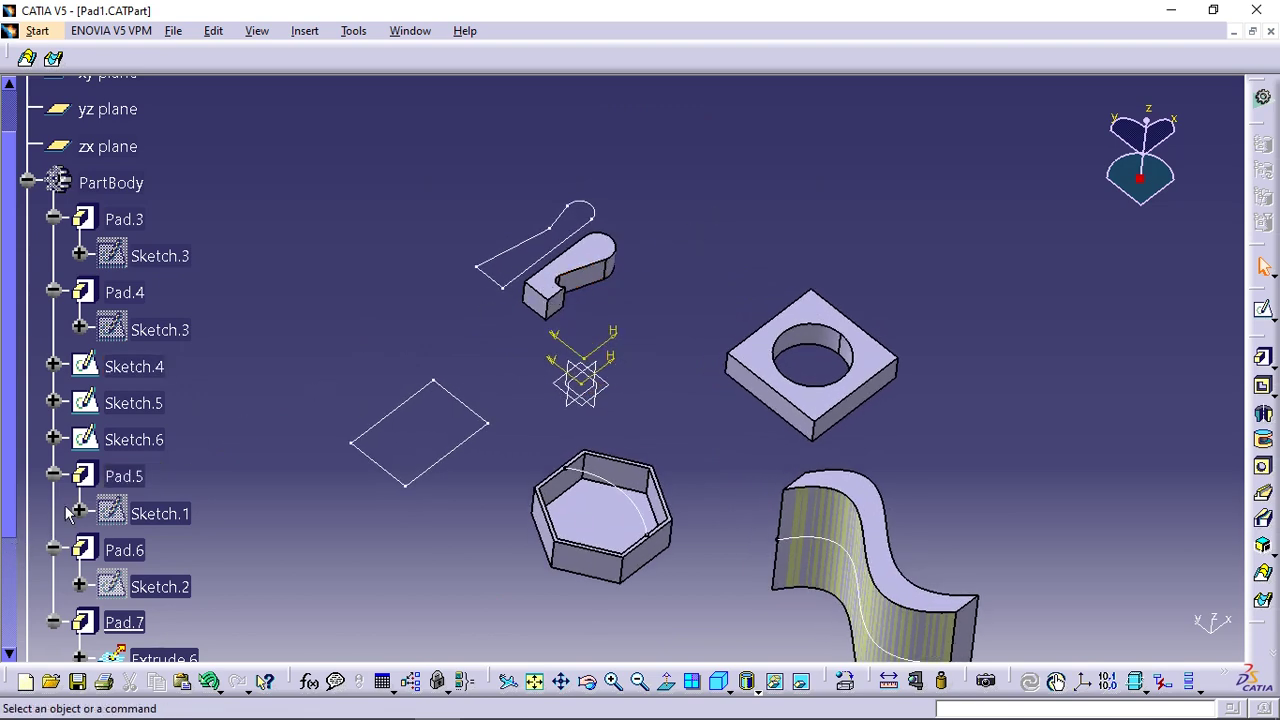
pyautogui.doubleClick(118, 477)
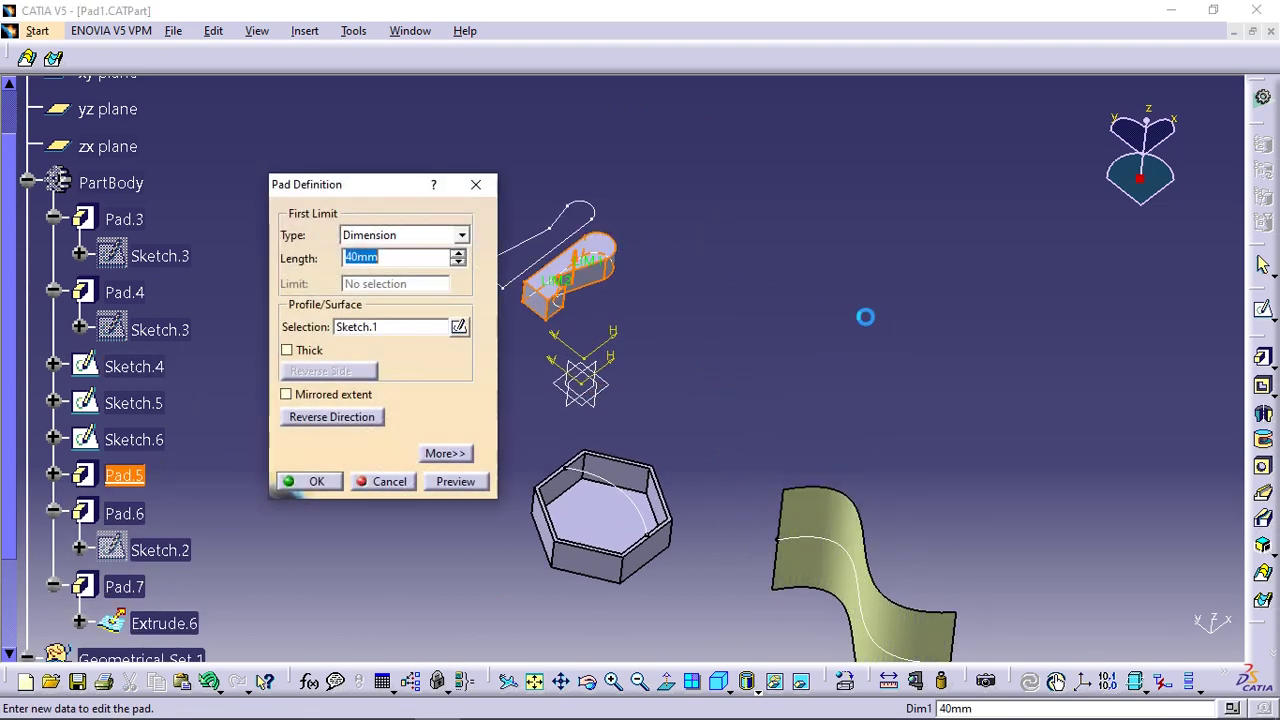
pyautogui.click(430, 328)
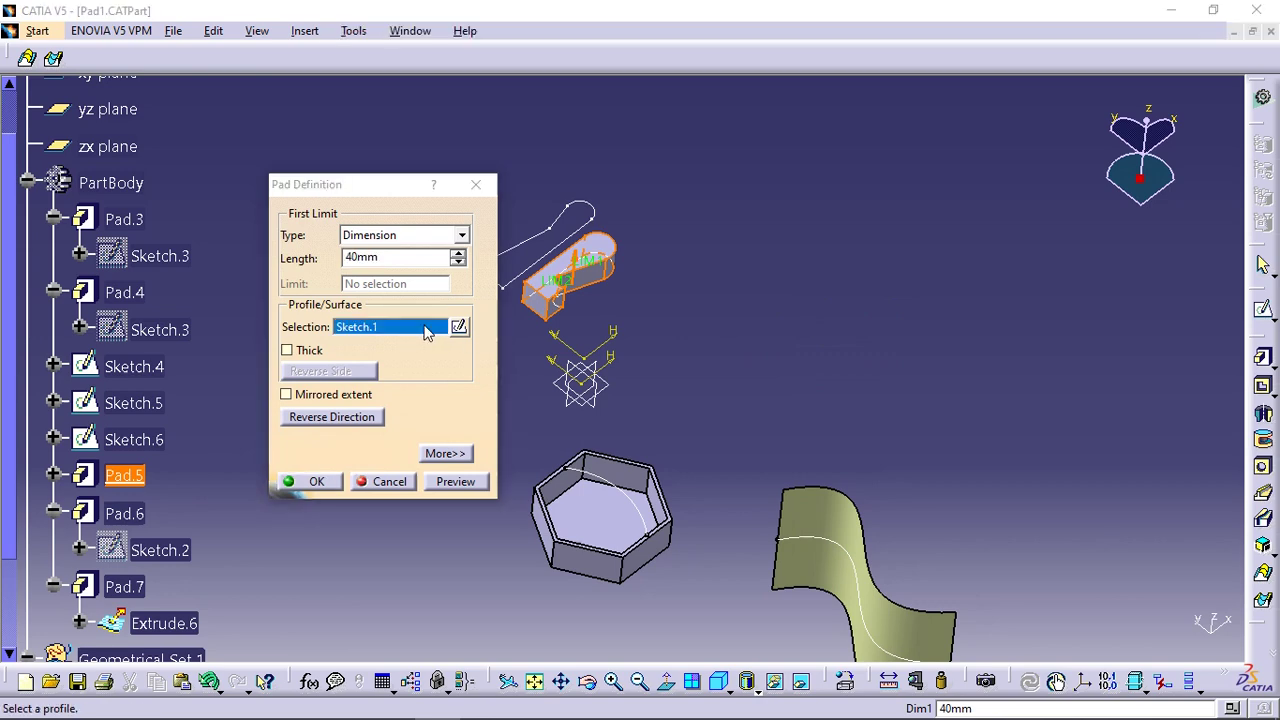
pyautogui.click(133, 403)
pyautogui.moveTo(678, 285); pyautogui.dragTo(857, 266, button='middle')
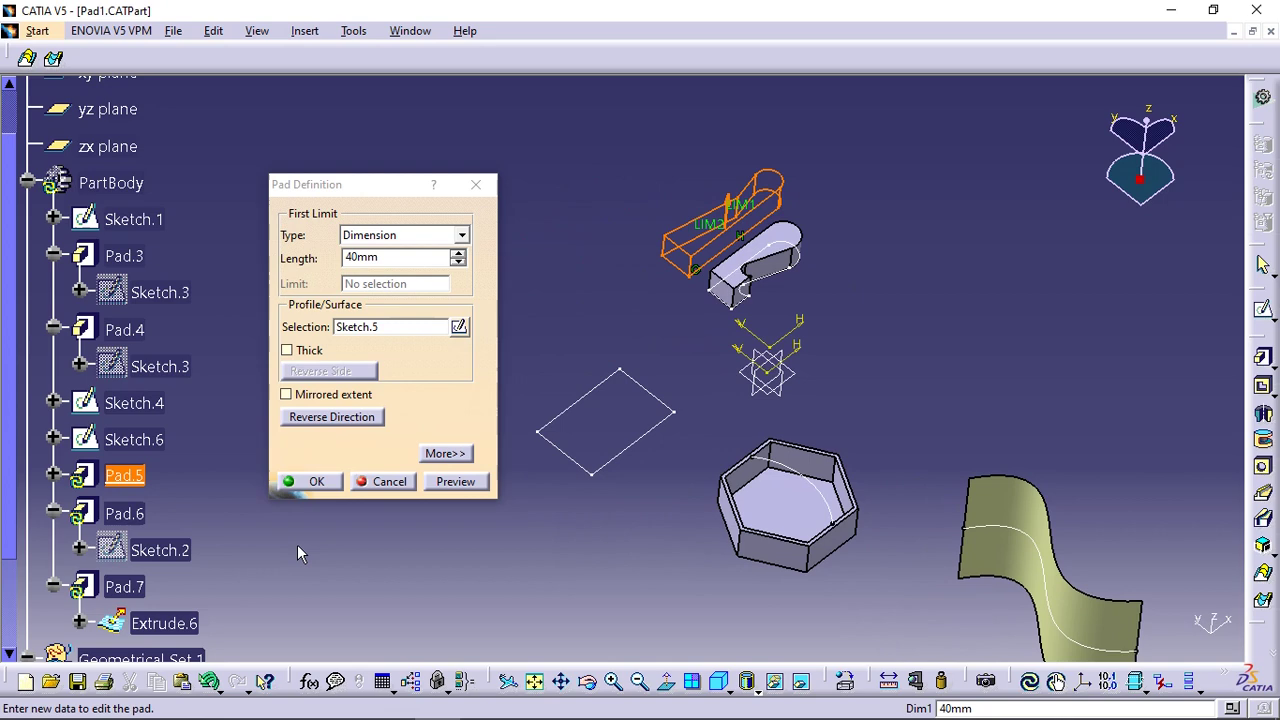
pyautogui.click(316, 482)
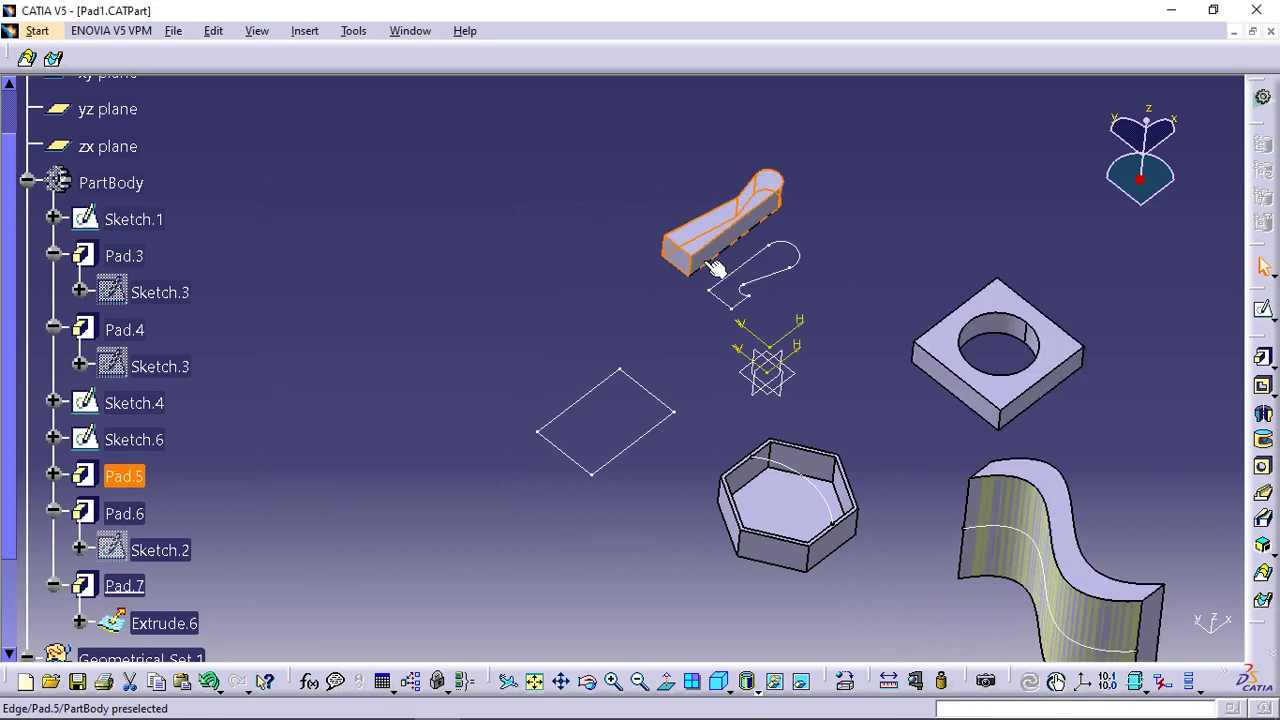
pyautogui.moveTo(720, 272); pyautogui.dragTo(593, 440, button='middle')
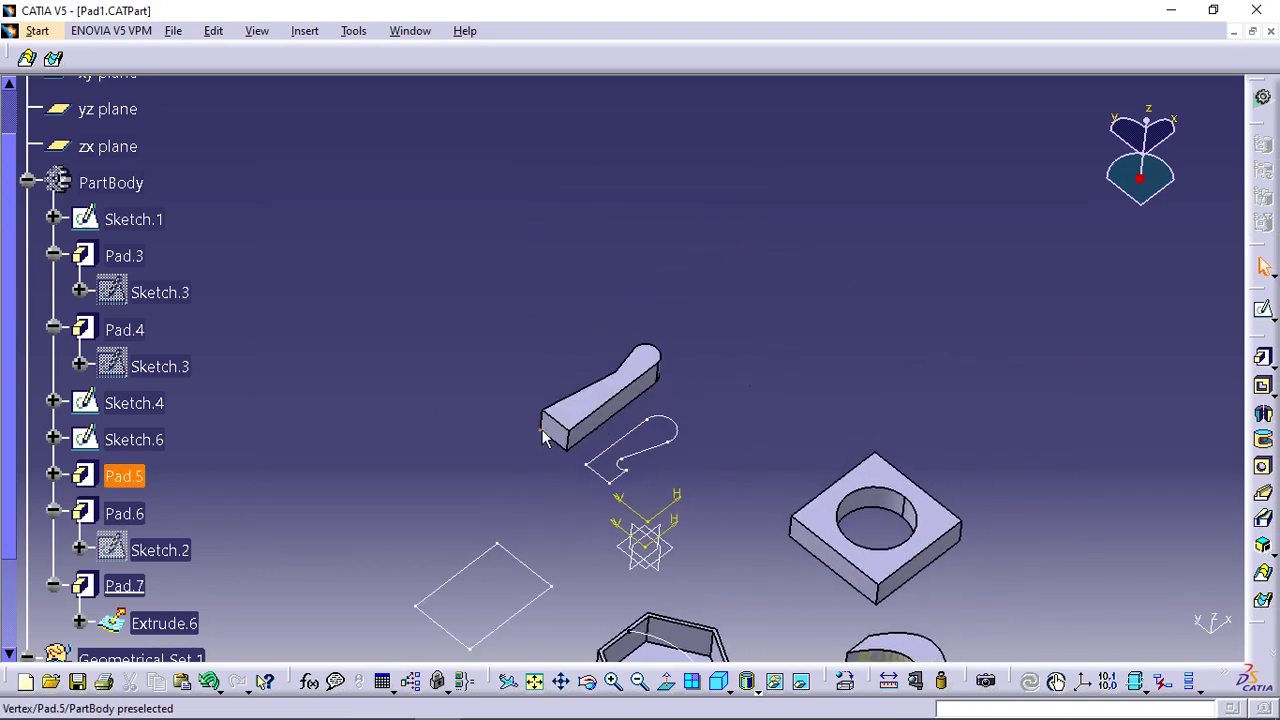
# - Edit Sketch.5 from the Pad.5 definition to enlarge the profile's rounded end, return to the definition and accept the pad
pyautogui.doubleClick(125, 477)
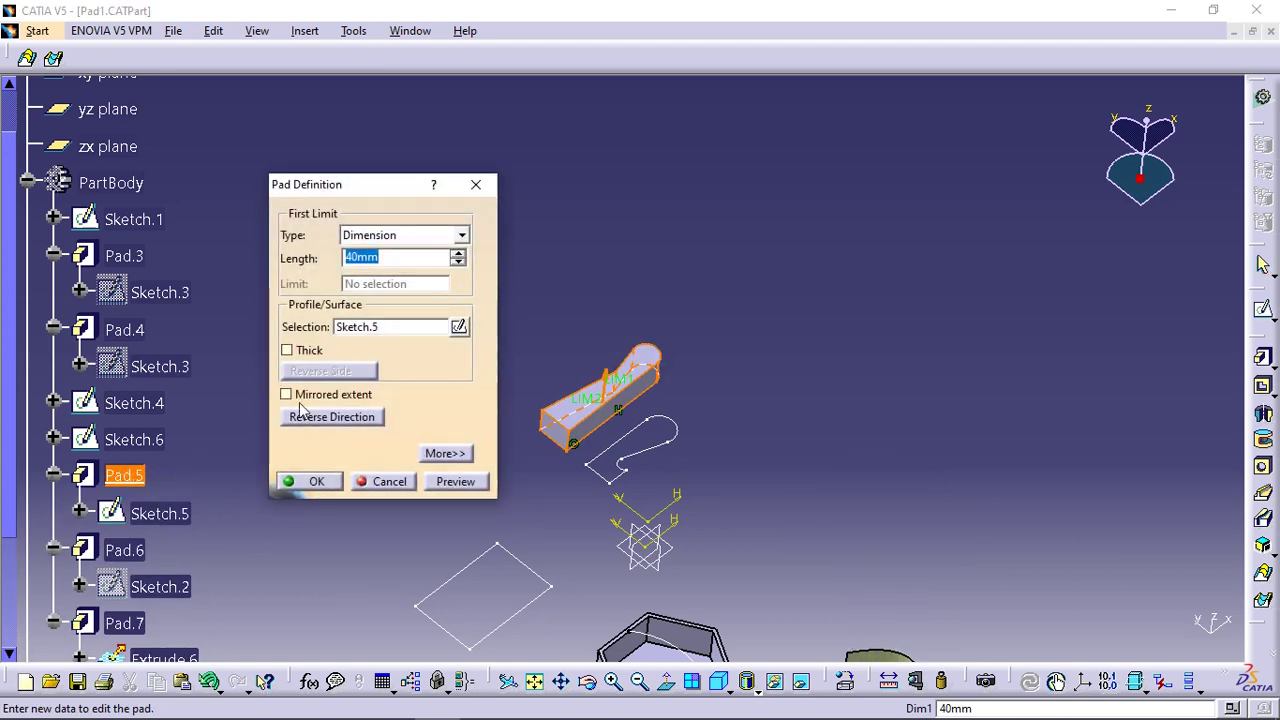
pyautogui.click(457, 328)
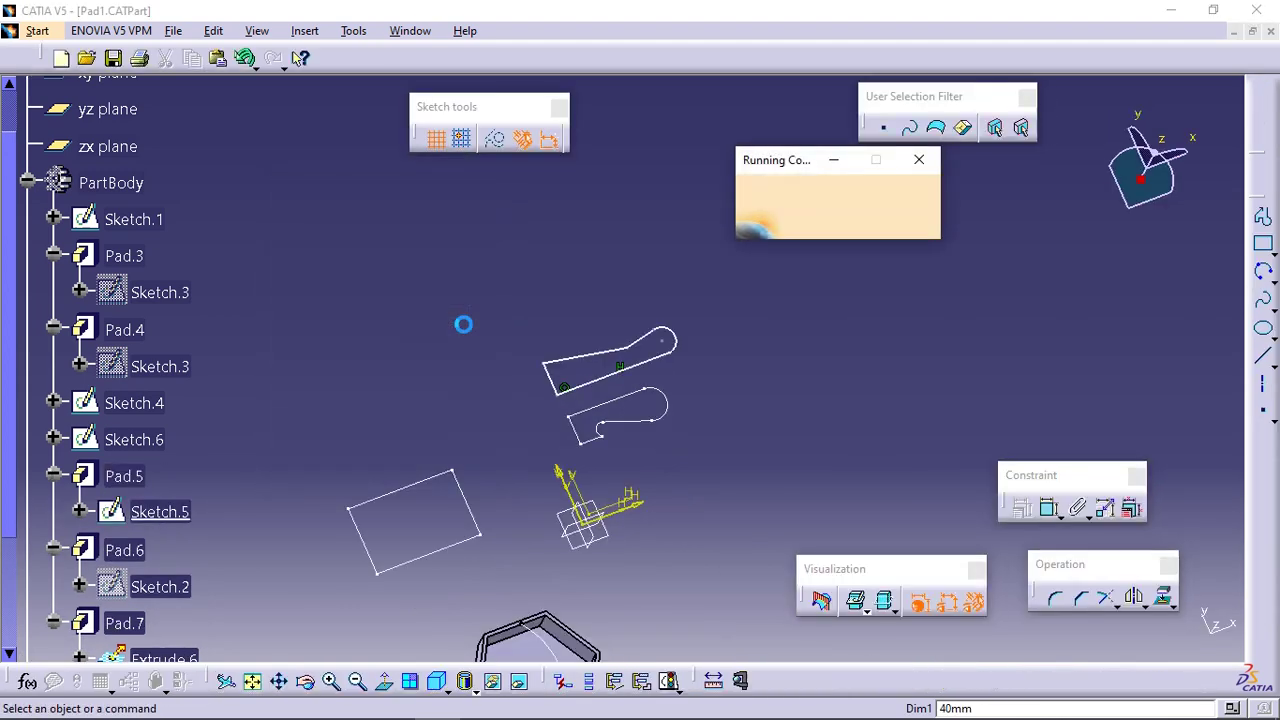
pyautogui.moveTo(666, 451); pyautogui.dragTo(706, 249, button='middle')
pyautogui.moveTo(509, 377); pyautogui.dragTo(676, 362, button='middle')
pyautogui.moveTo(692, 391)
pyautogui.mouseDown()
pyautogui.moveTo(708, 374)
pyautogui.moveTo(683, 314)
pyautogui.moveTo(647, 290)
pyautogui.mouseUp()
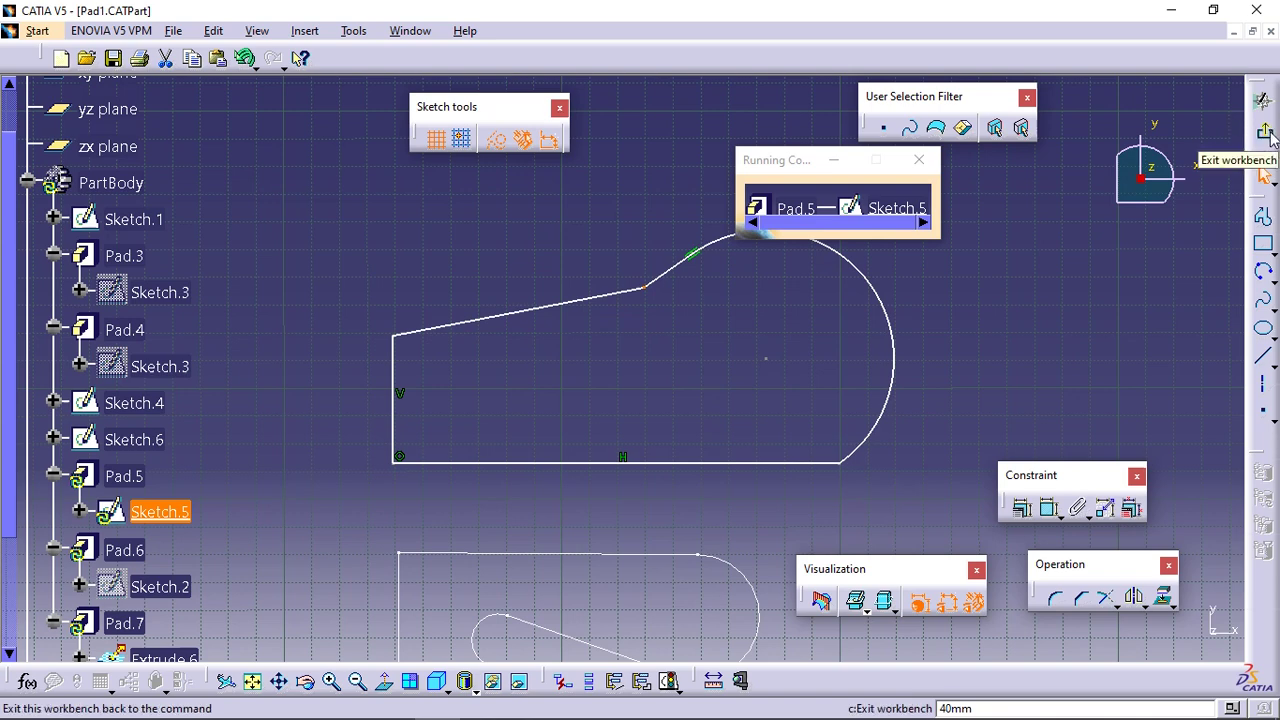
pyautogui.click(1266, 133)
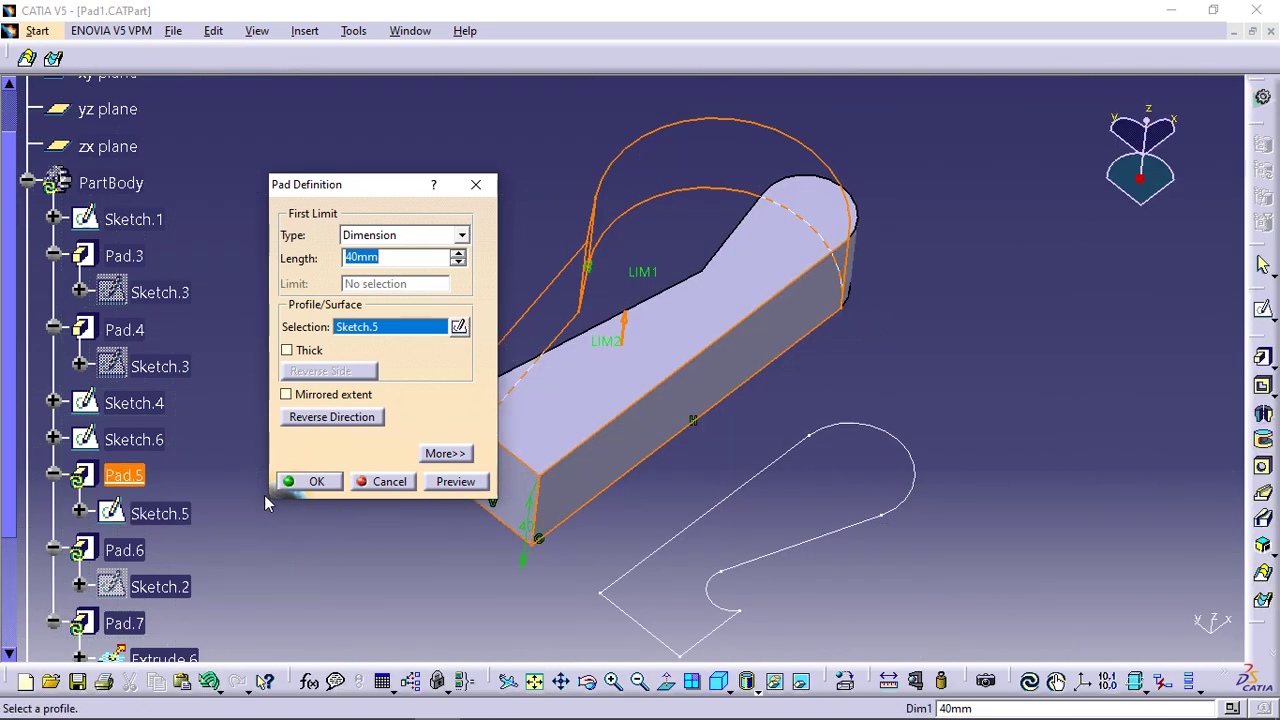
pyautogui.moveTo(691, 320); pyautogui.dragTo(777, 389, button='middle')
pyautogui.click(318, 482)
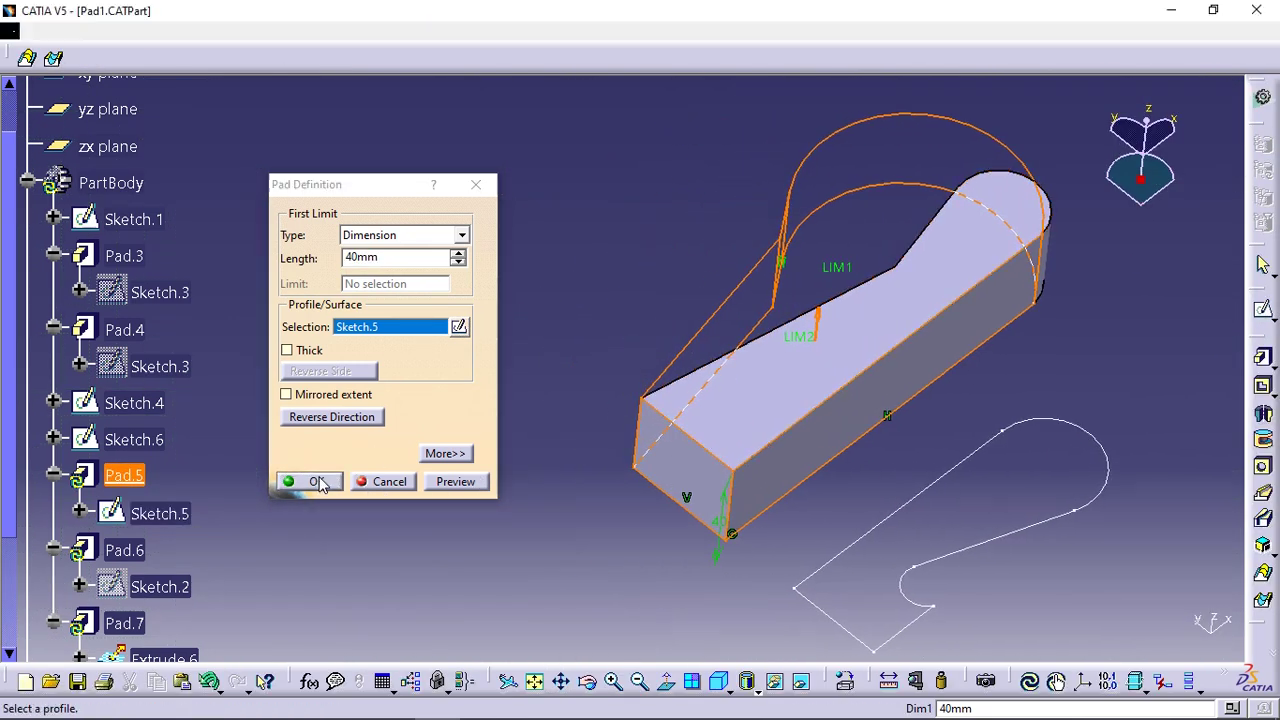
# - Start a new pad and create its profile sketch on the xy plane from the pad definition
pyautogui.moveTo(714, 325); pyautogui.dragTo(695, 390, button='middle')
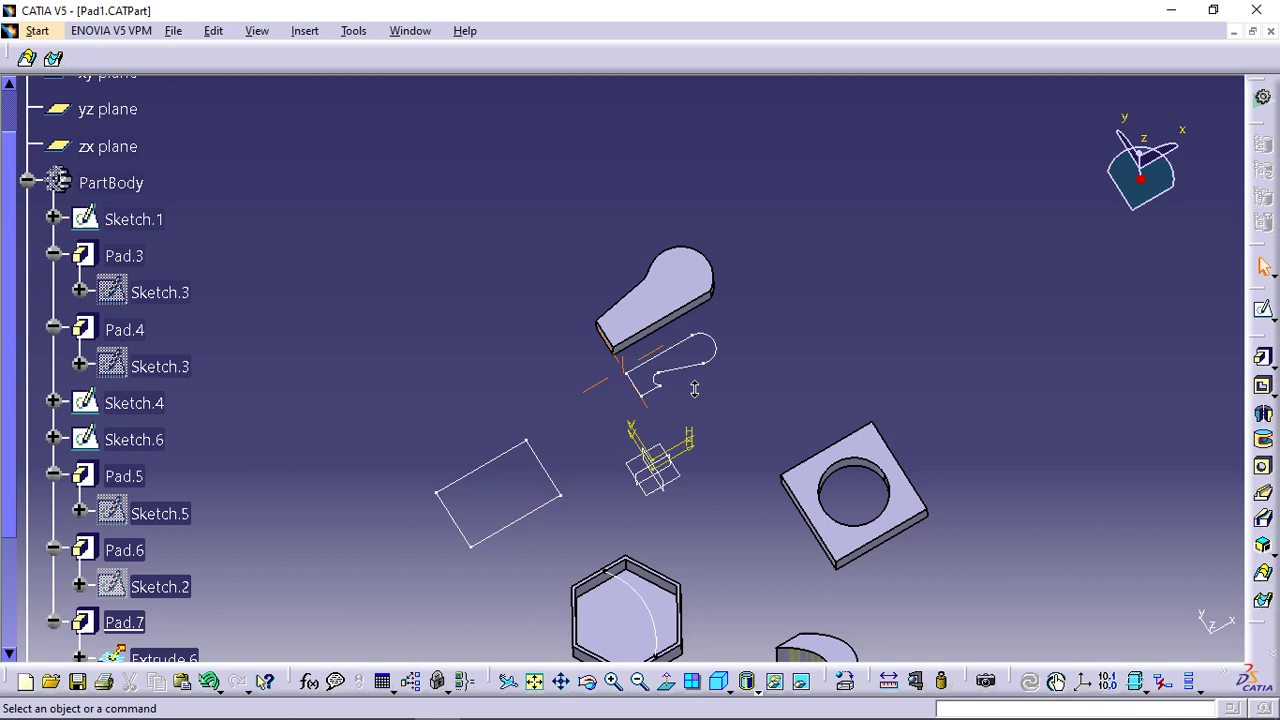
pyautogui.moveTo(914, 337); pyautogui.dragTo(905, 300, button='middle')
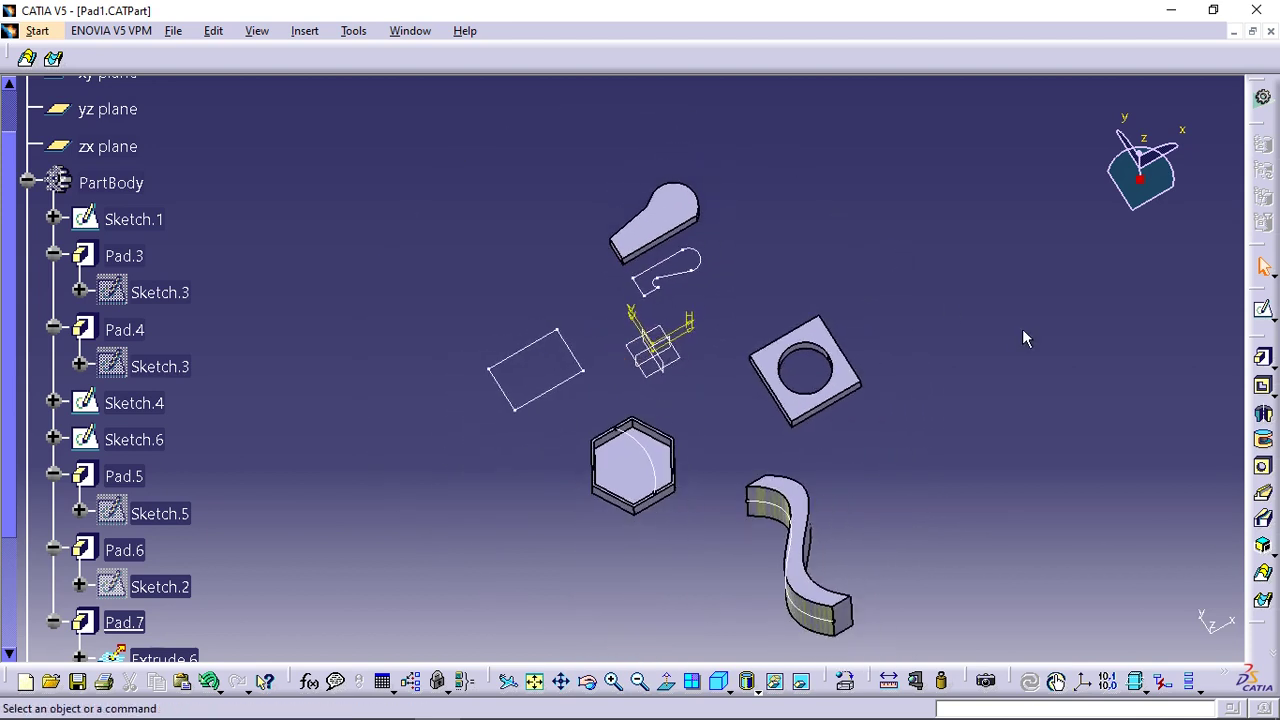
pyautogui.click(1262, 360)
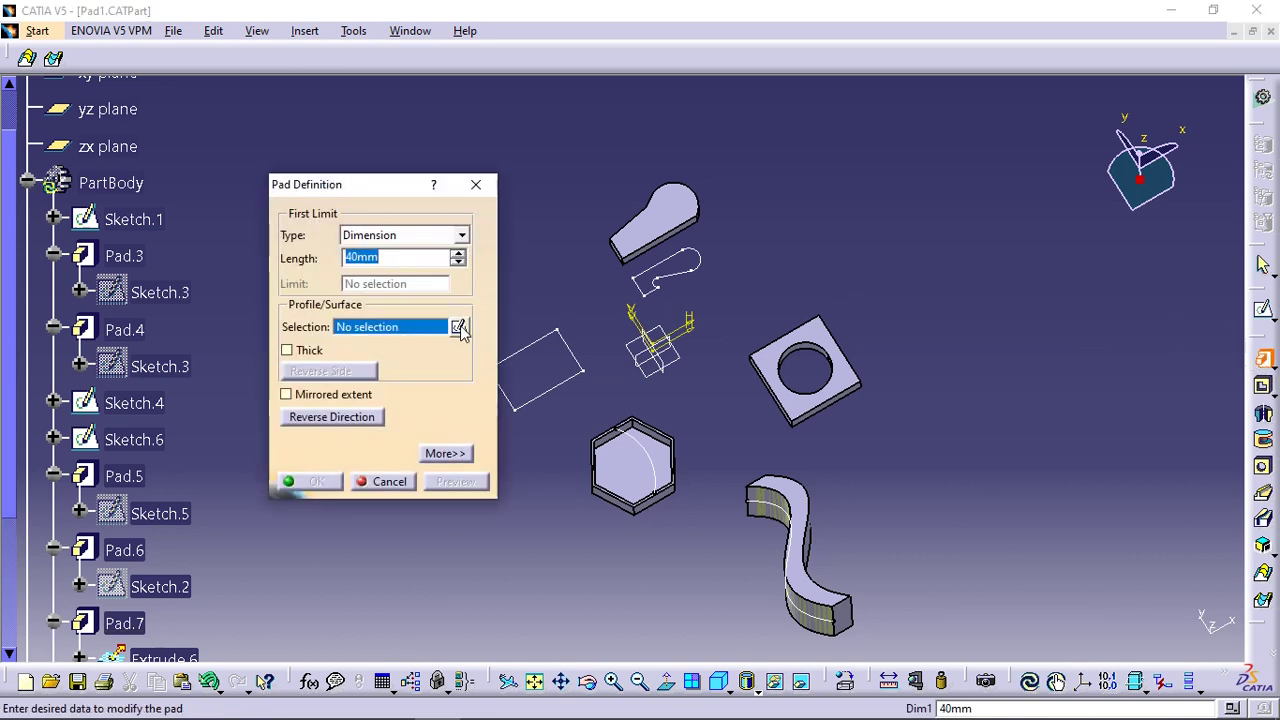
pyautogui.click(459, 327)
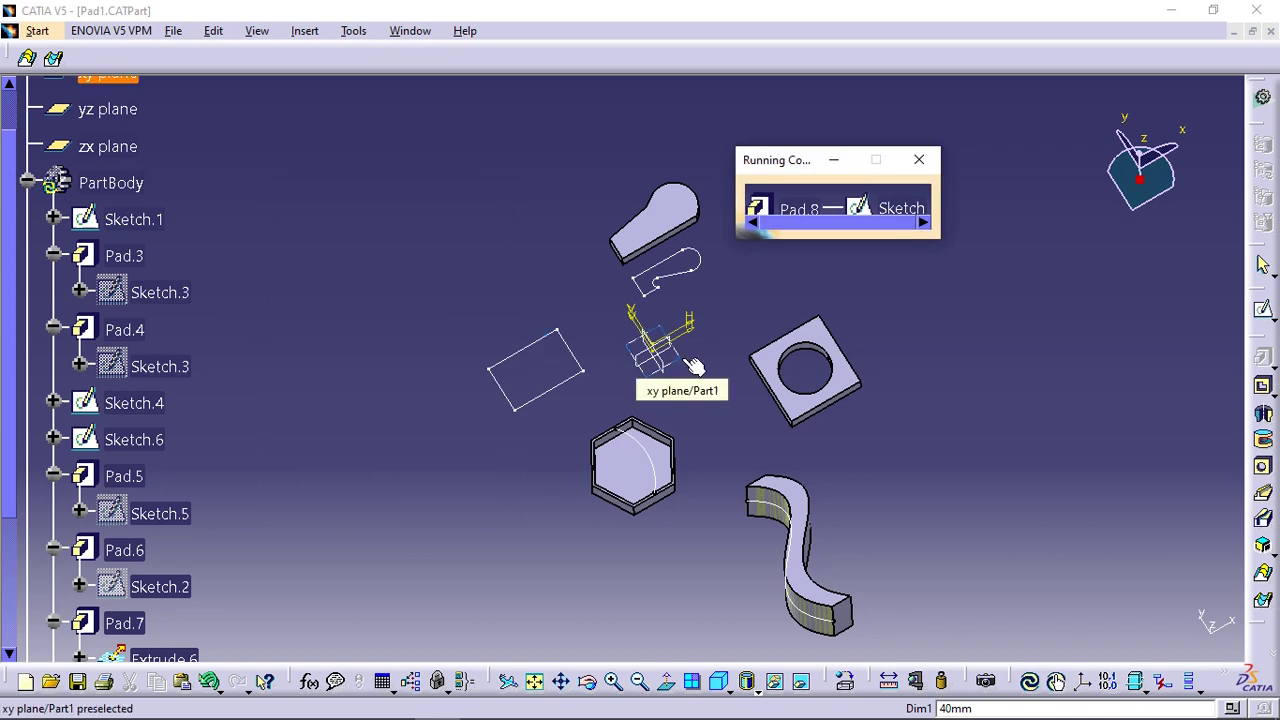
pyautogui.click(693, 366)
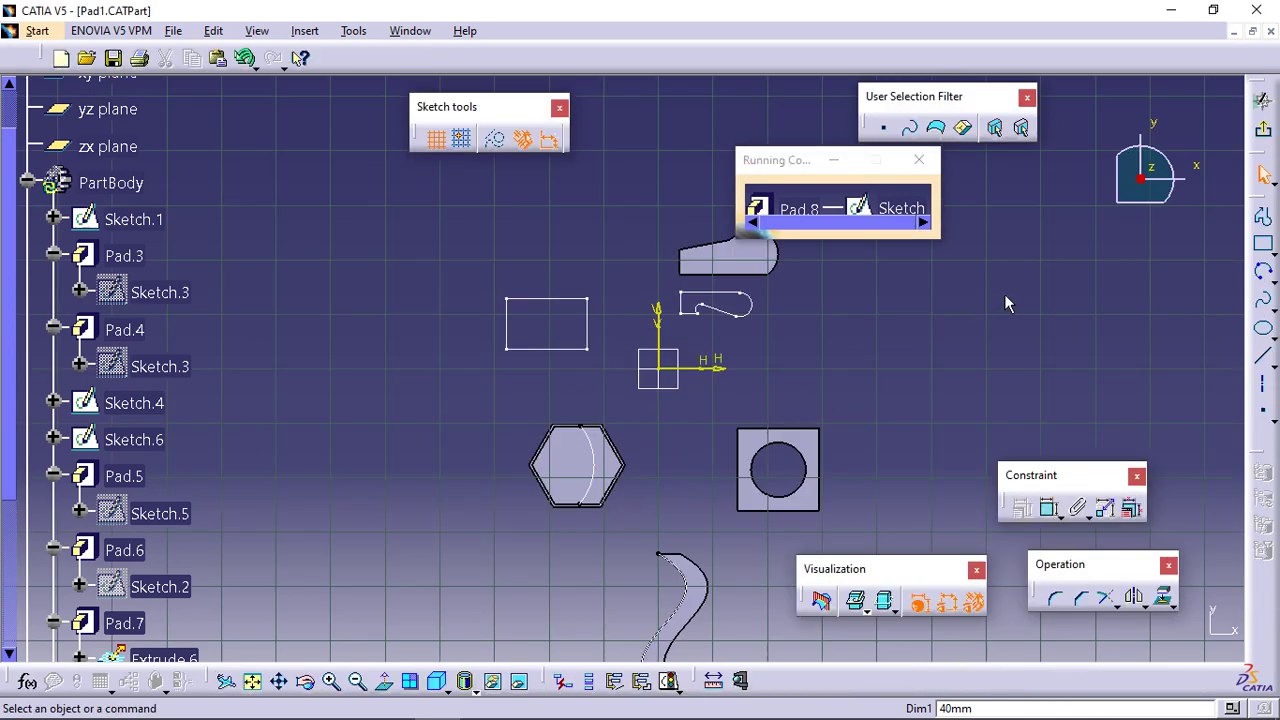
# - Sketch a rectangle about 172 by 108 mm in the empty area beyond the keyhole-shaped pad, and accept its 40 mm pad
pyautogui.moveTo(930, 297)
pyautogui.mouseDown(button='middle')
pyautogui.moveTo(834, 323)
pyautogui.moveTo(827, 362)
pyautogui.mouseUp(button='middle')
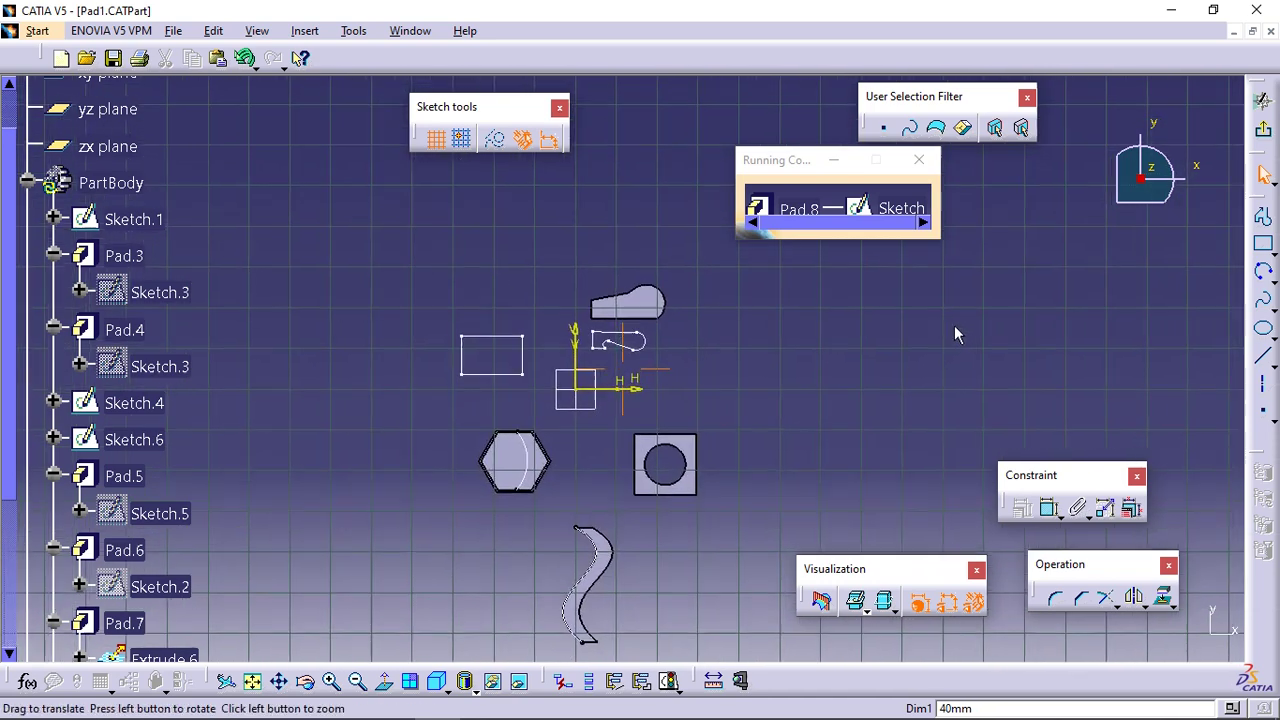
pyautogui.moveTo(957, 331); pyautogui.dragTo(895, 371, button='middle')
pyautogui.click(1263, 243)
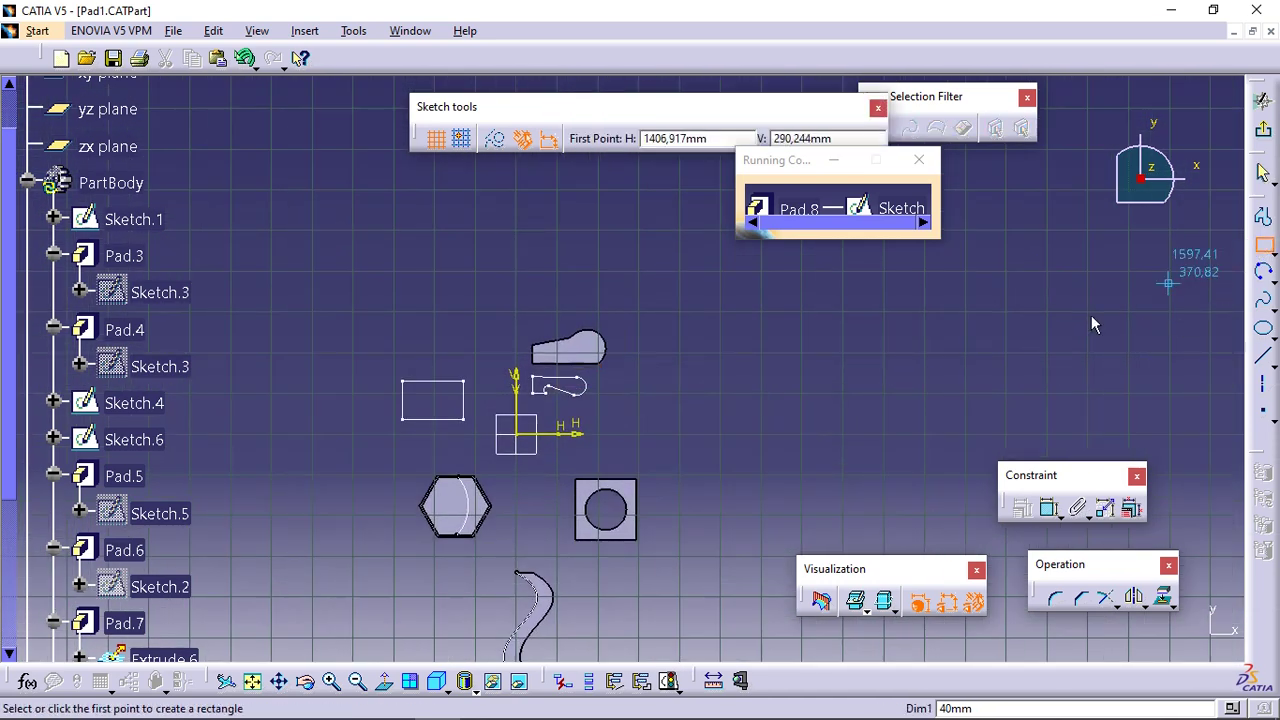
pyautogui.click(674, 386)
pyautogui.click(755, 425)
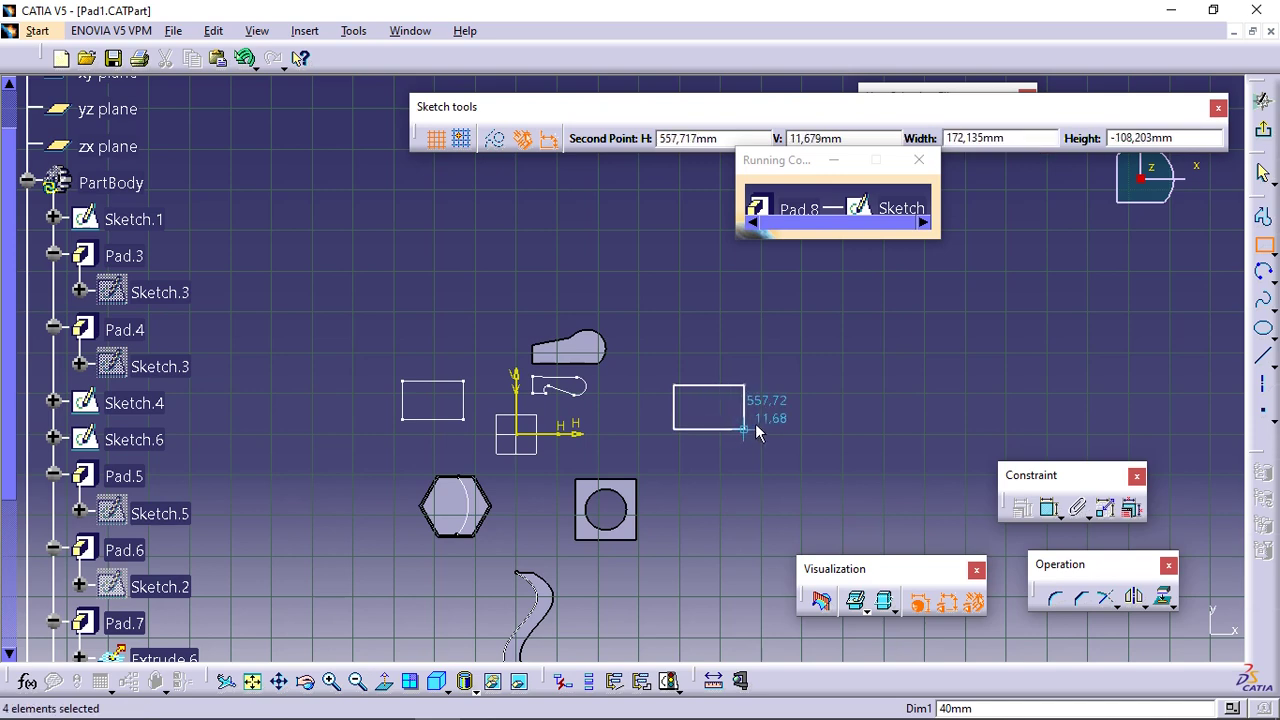
pyautogui.click(1262, 130)
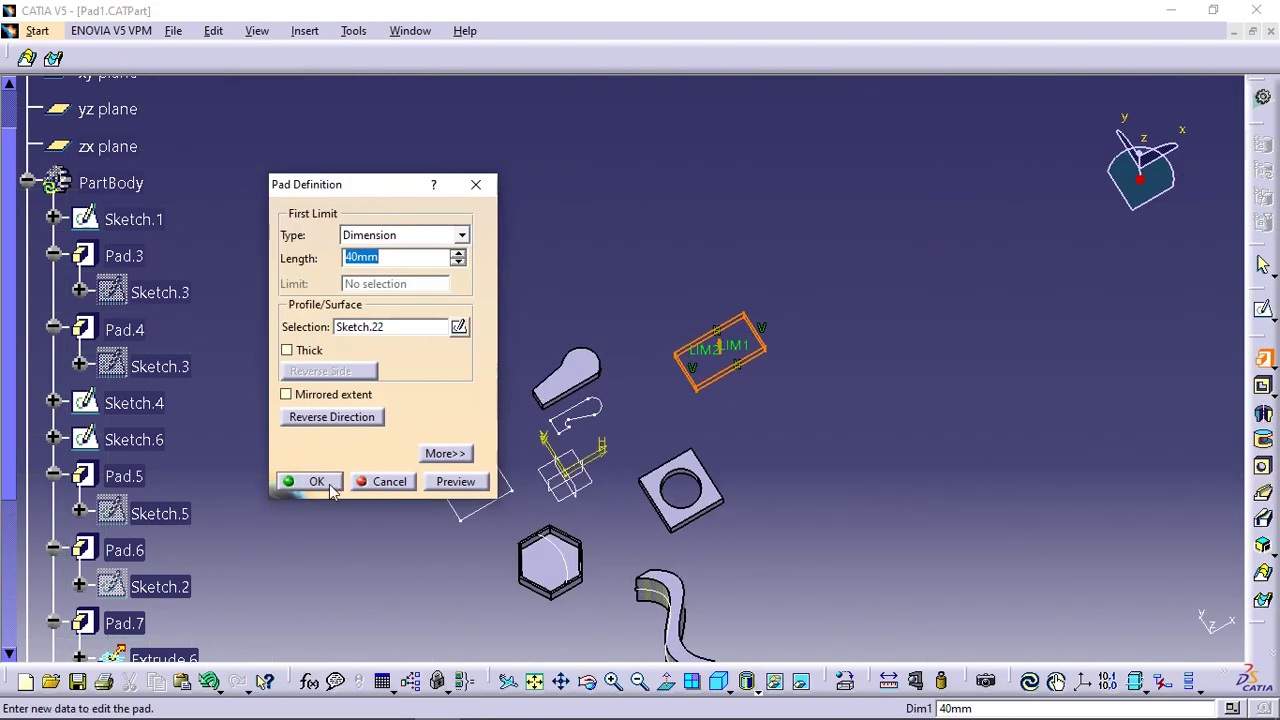
pyautogui.click(330, 485)
# - Start another pad and choose to create a Join as its profile
pyautogui.keyDown('ctrl'); pyautogui.moveTo(810, 466); pyautogui.dragTo(810, 360, button='middle'); pyautogui.keyUp('ctrl')
pyautogui.moveTo(626, 488); pyautogui.dragTo(663, 280, button='middle')
pyautogui.moveTo(610, 463); pyautogui.dragTo(730, 400, button='middle')
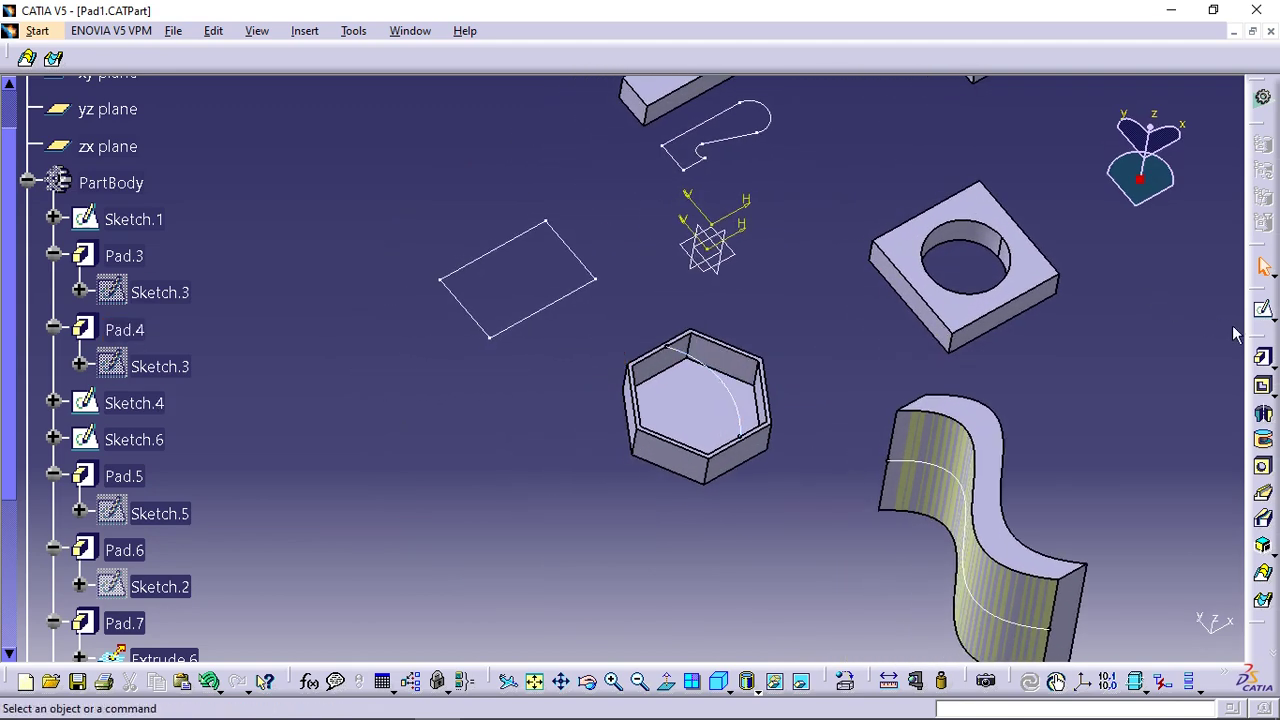
pyautogui.click(1262, 357)
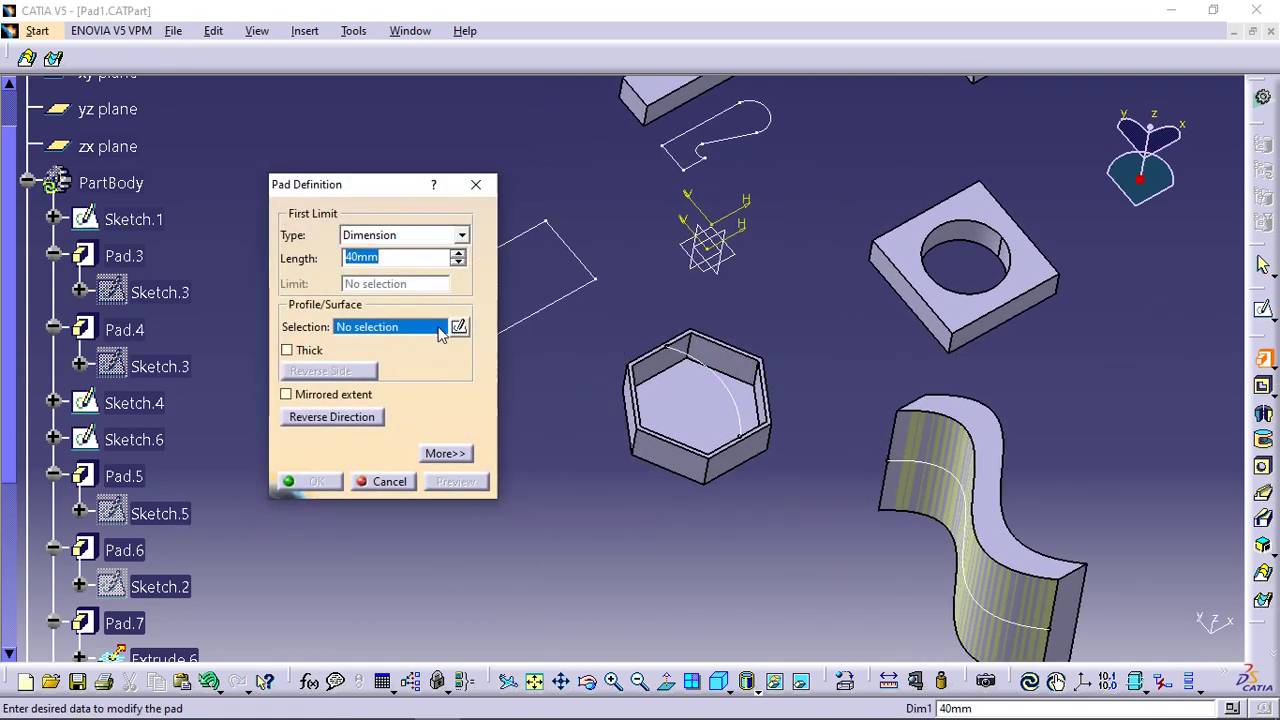
pyautogui.rightClick(395, 340)
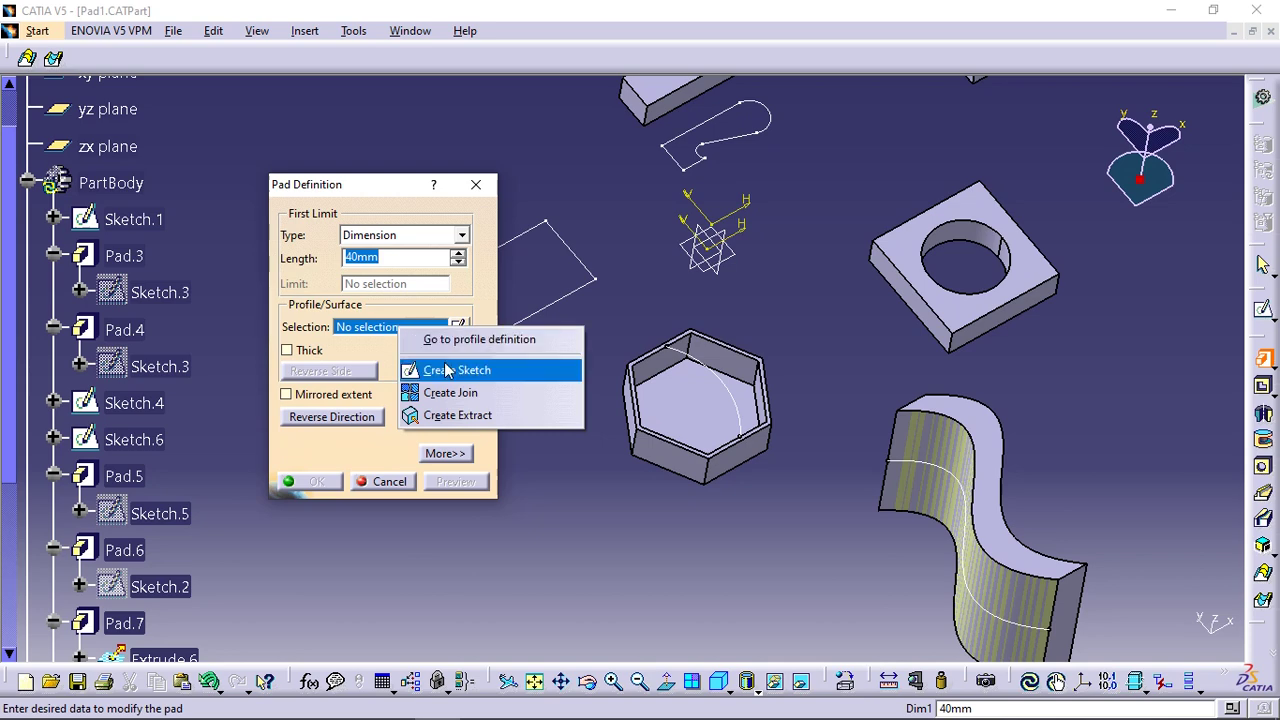
pyautogui.click(465, 394)
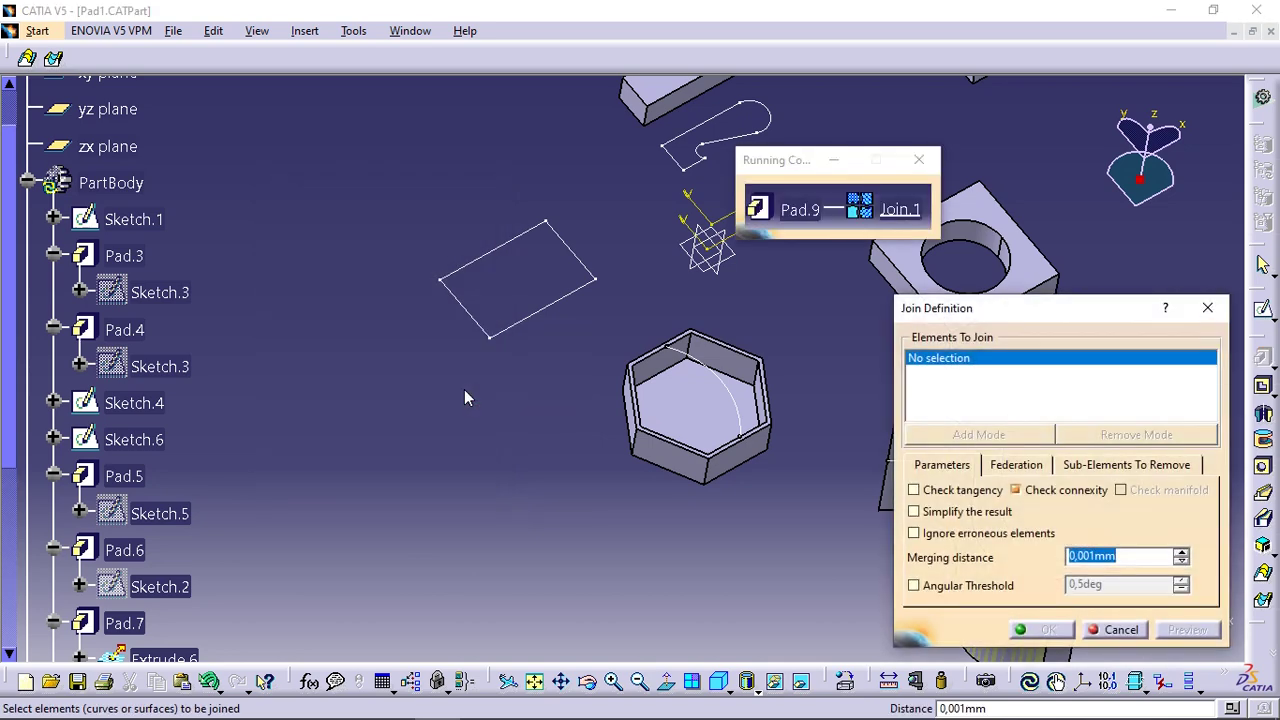
# - Join two adjacent outer side faces of the hexagonal pad and accept the join definition
pyautogui.moveTo(651, 494); pyautogui.dragTo(749, 291, button='middle')
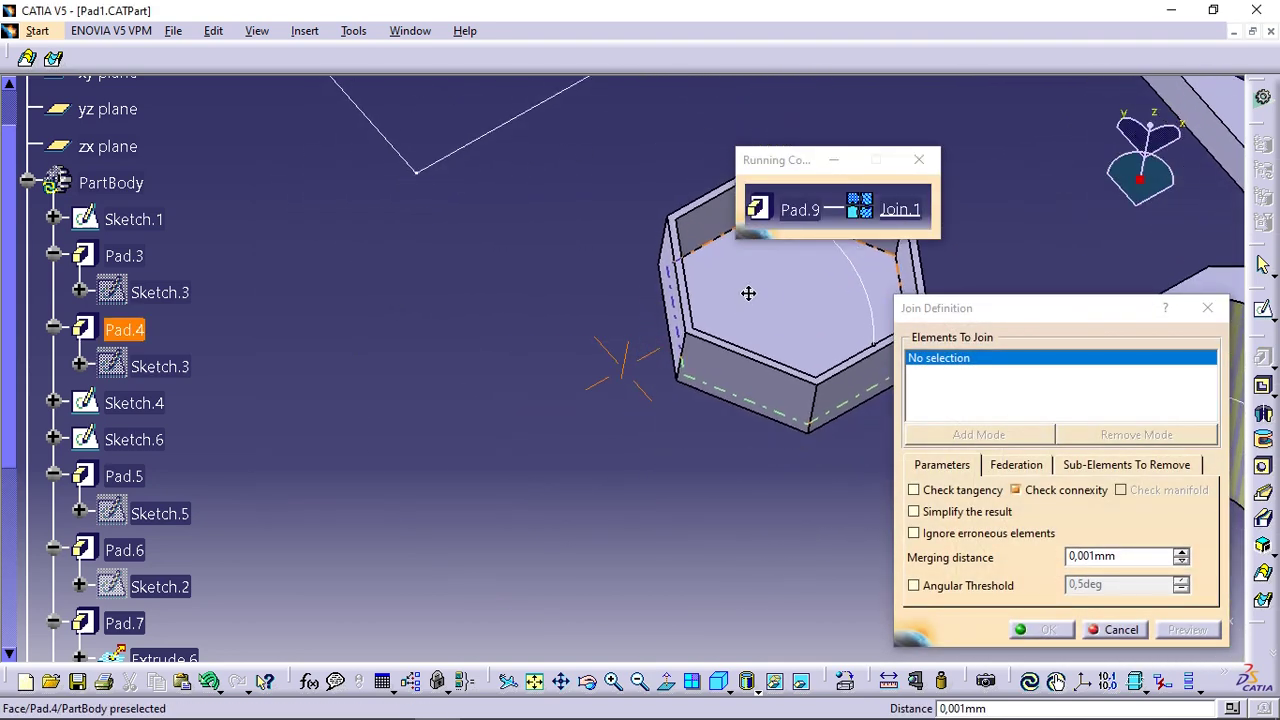
pyautogui.click(735, 382)
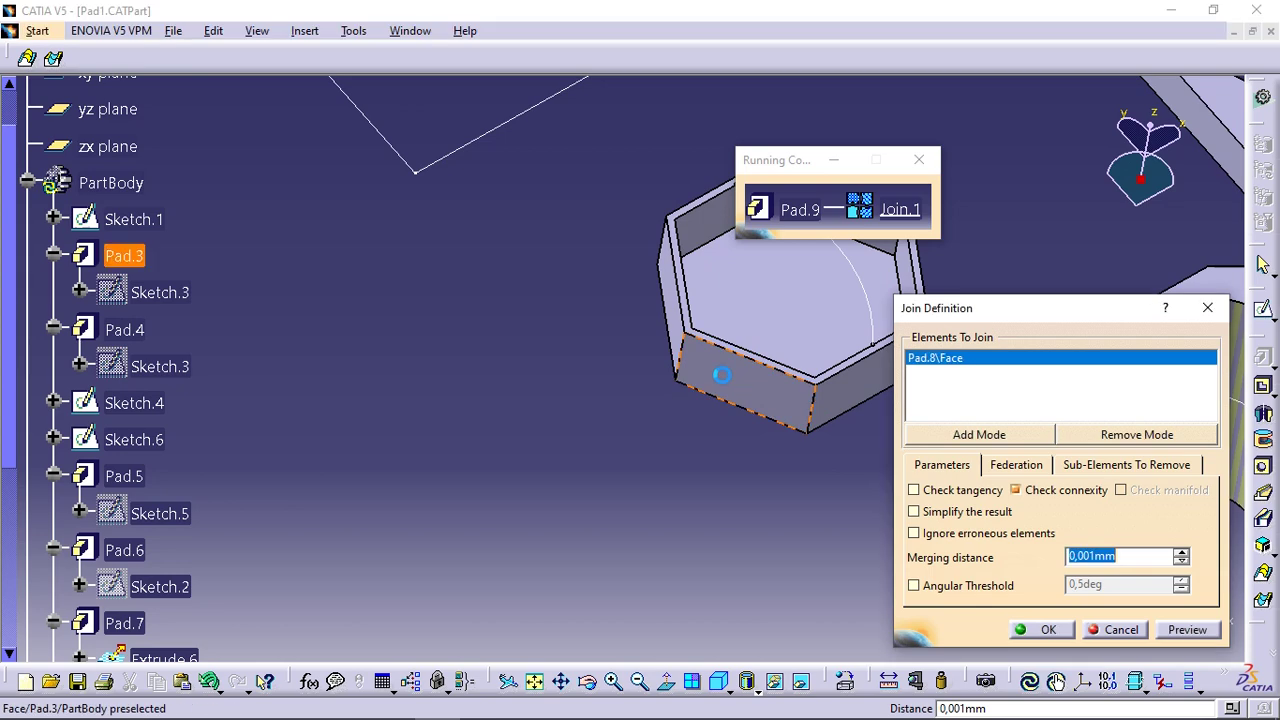
pyautogui.click(668, 302)
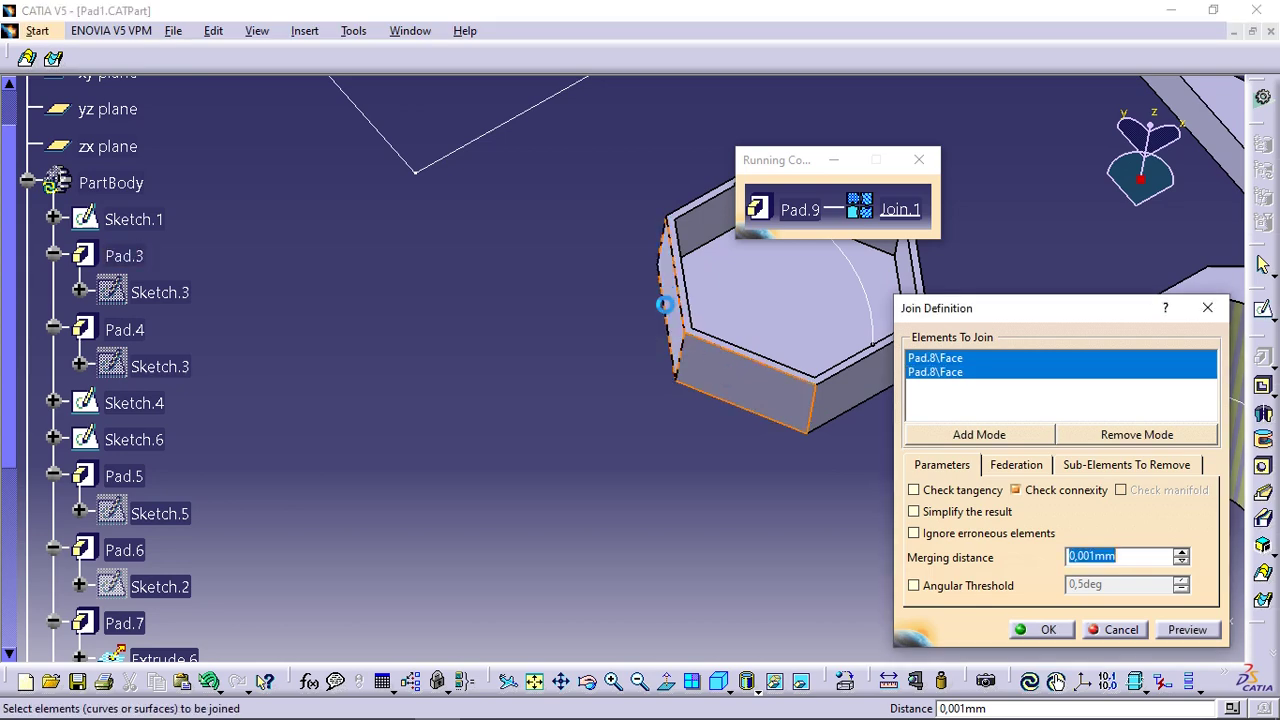
pyautogui.click(1048, 630)
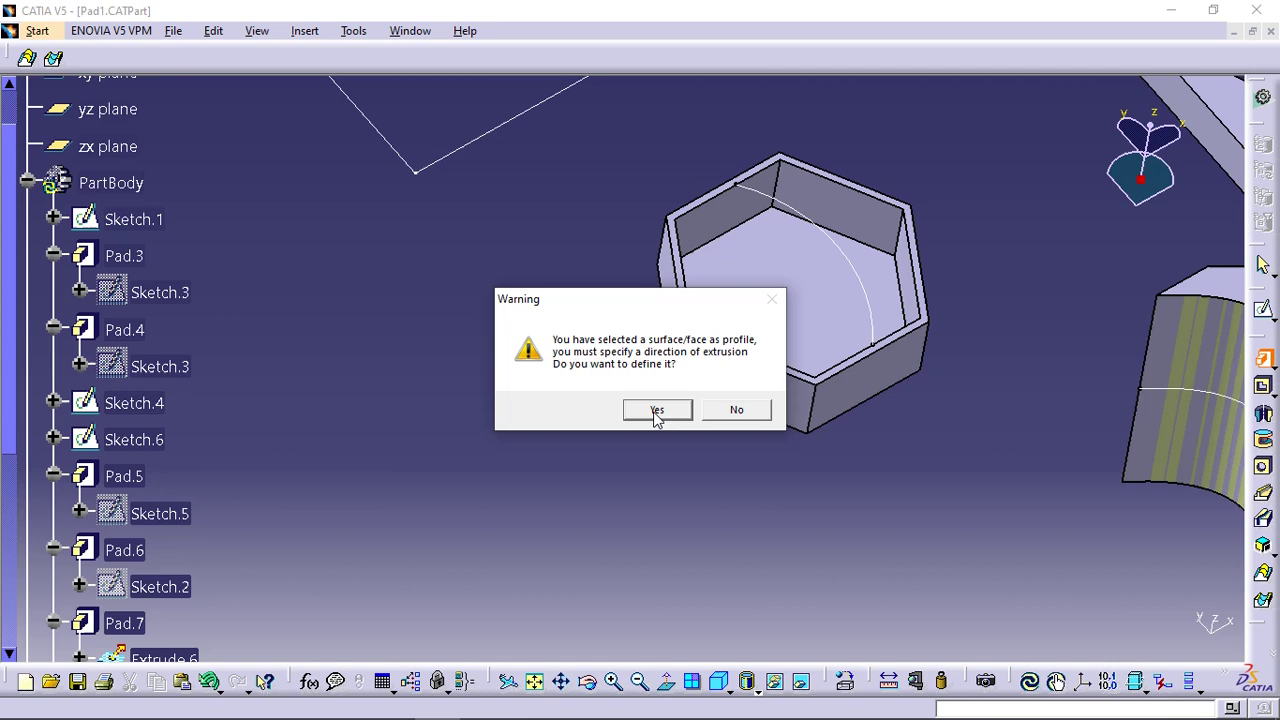
# - Pad the joined faces by 40 mm along the X axis, reversing the direction so that the extrusion points outward
pyautogui.click(656, 410)
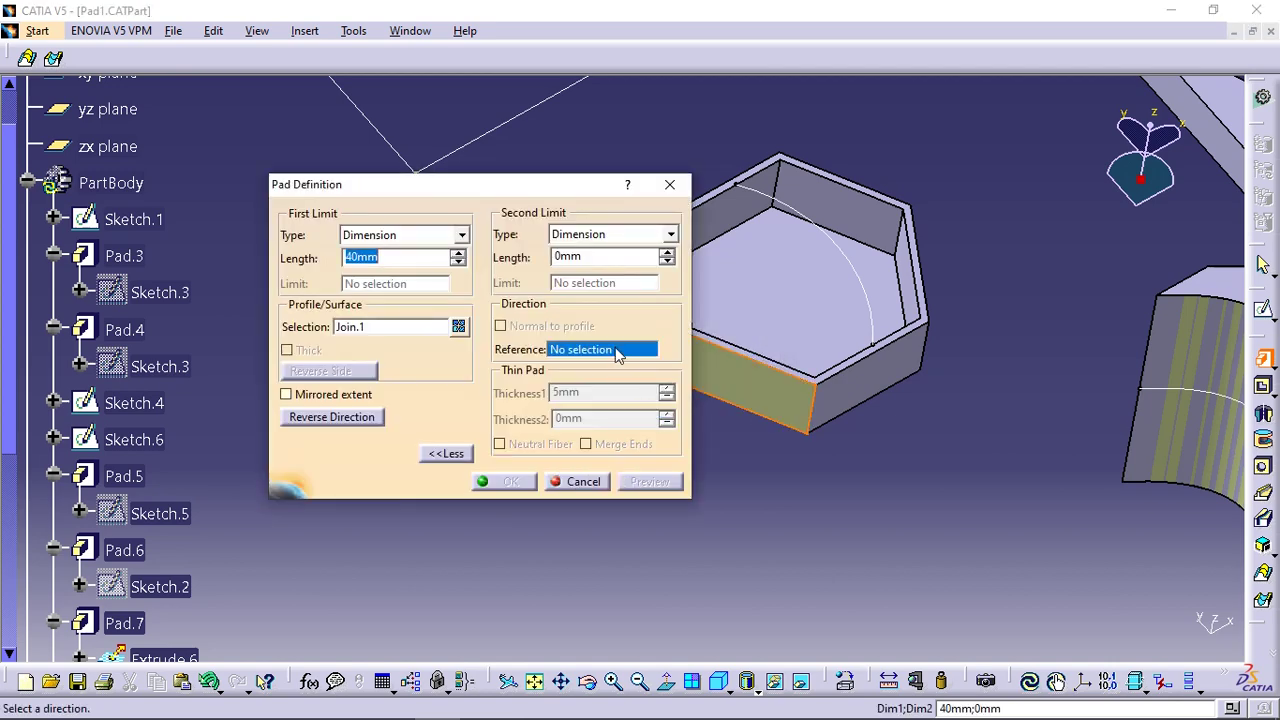
pyautogui.rightClick(618, 352)
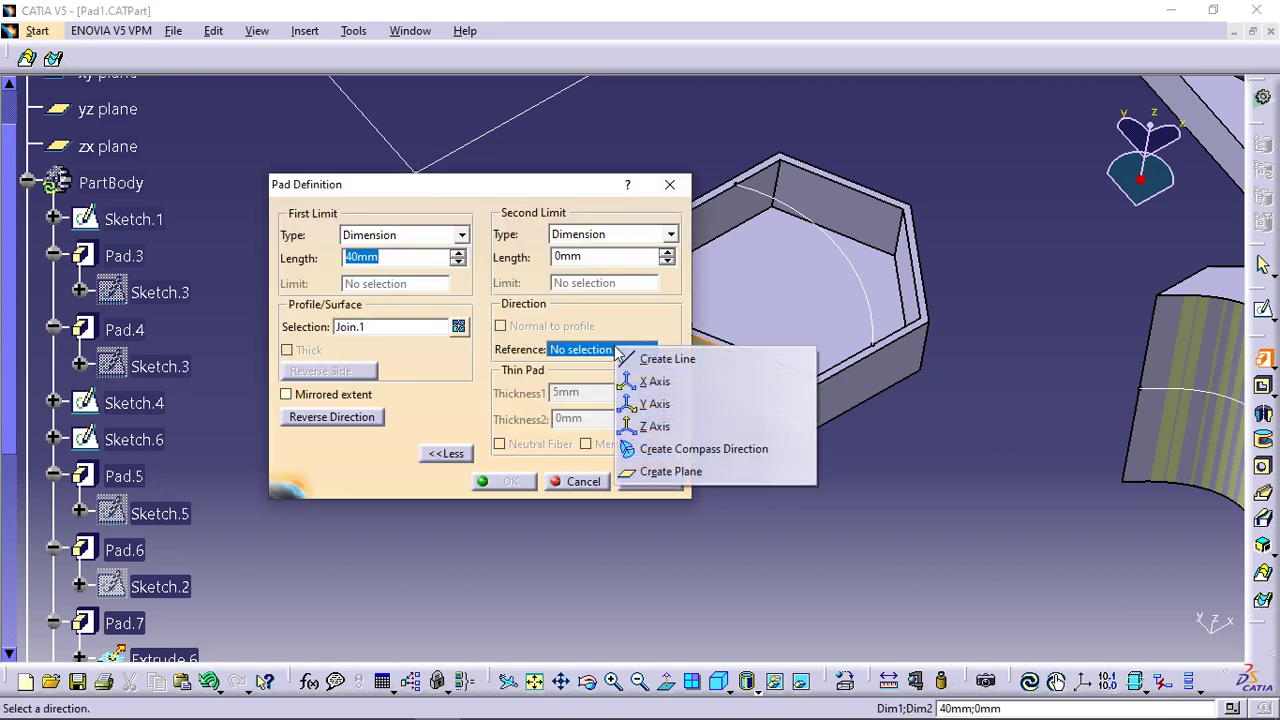
pyautogui.click(655, 381)
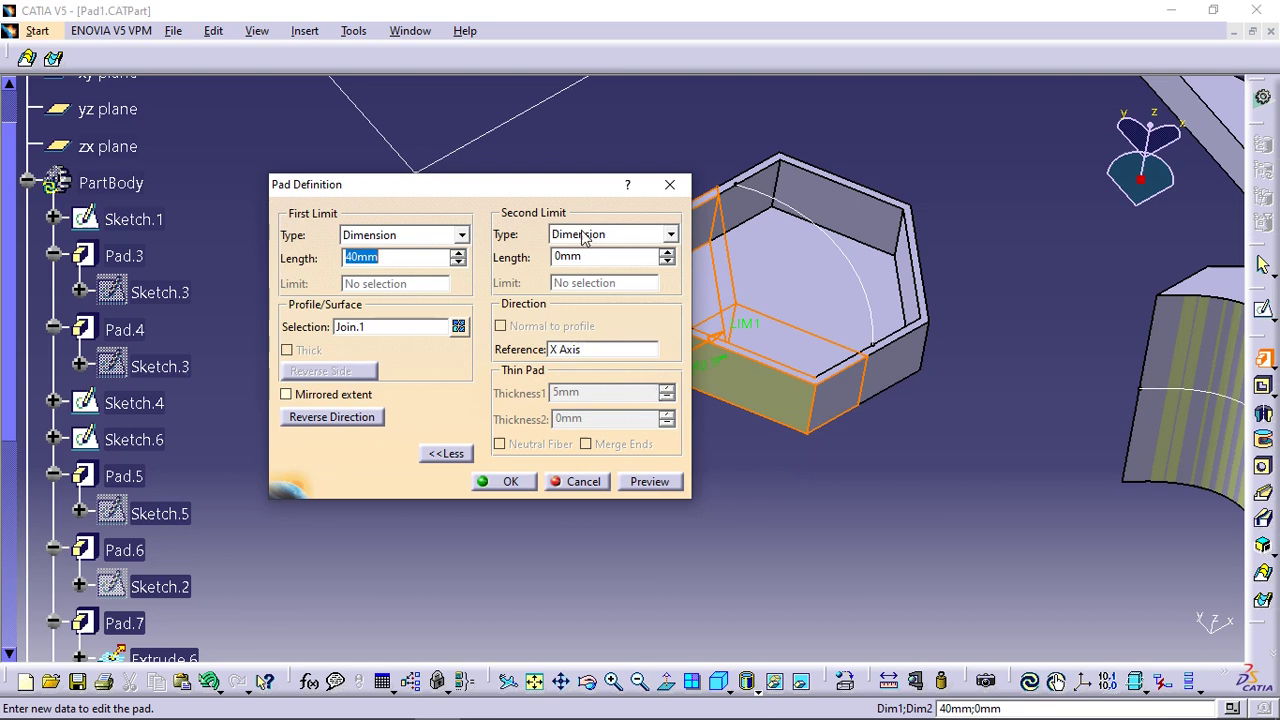
pyautogui.moveTo(568, 195); pyautogui.dragTo(465, 309)
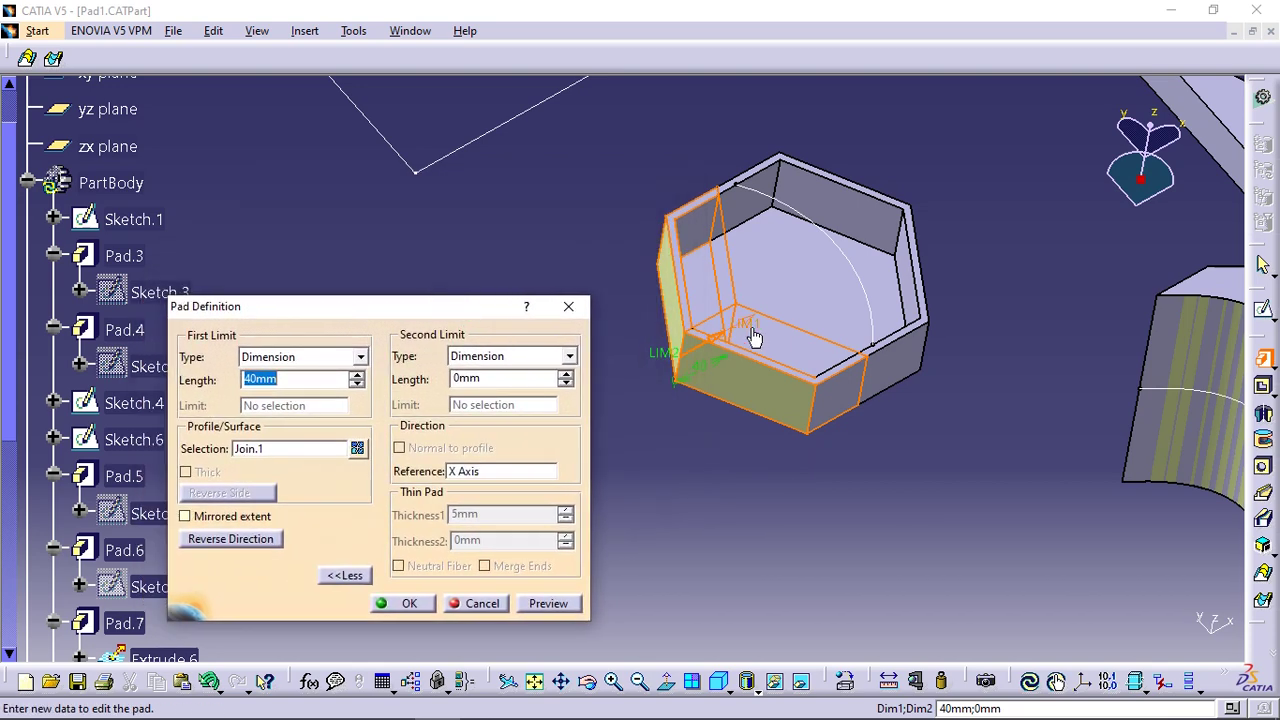
pyautogui.click(252, 540)
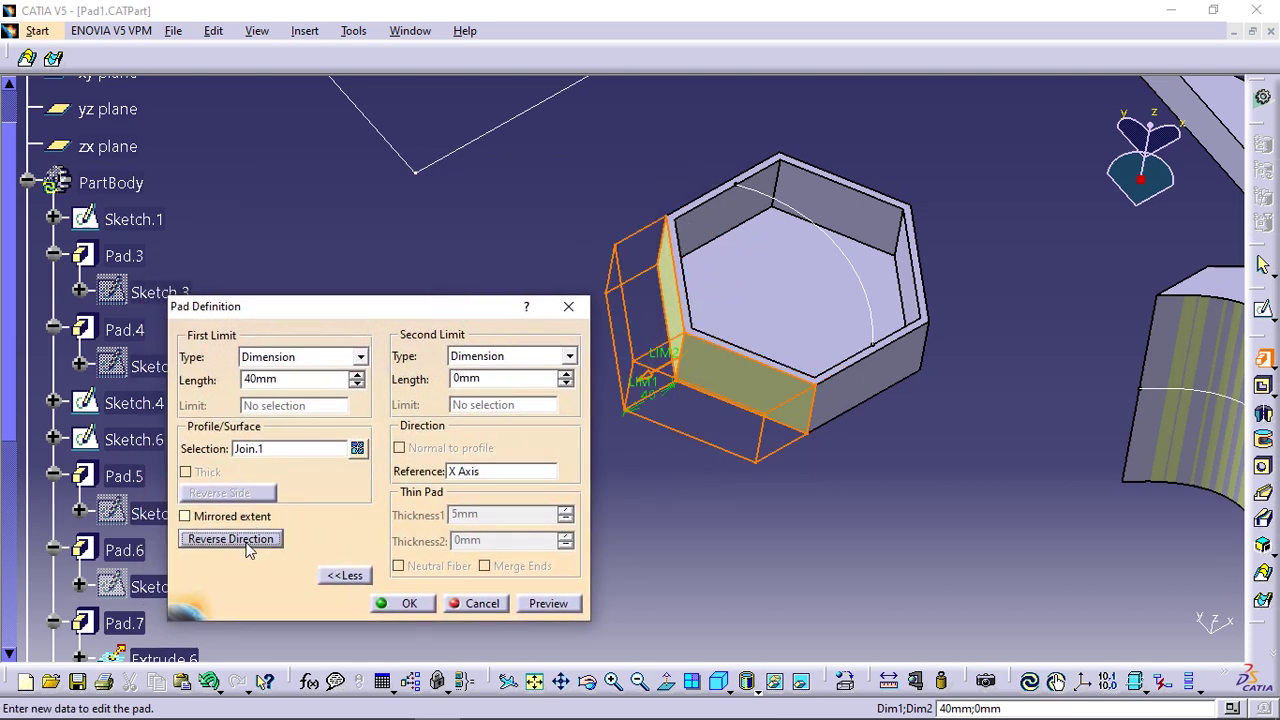
pyautogui.click(403, 604)
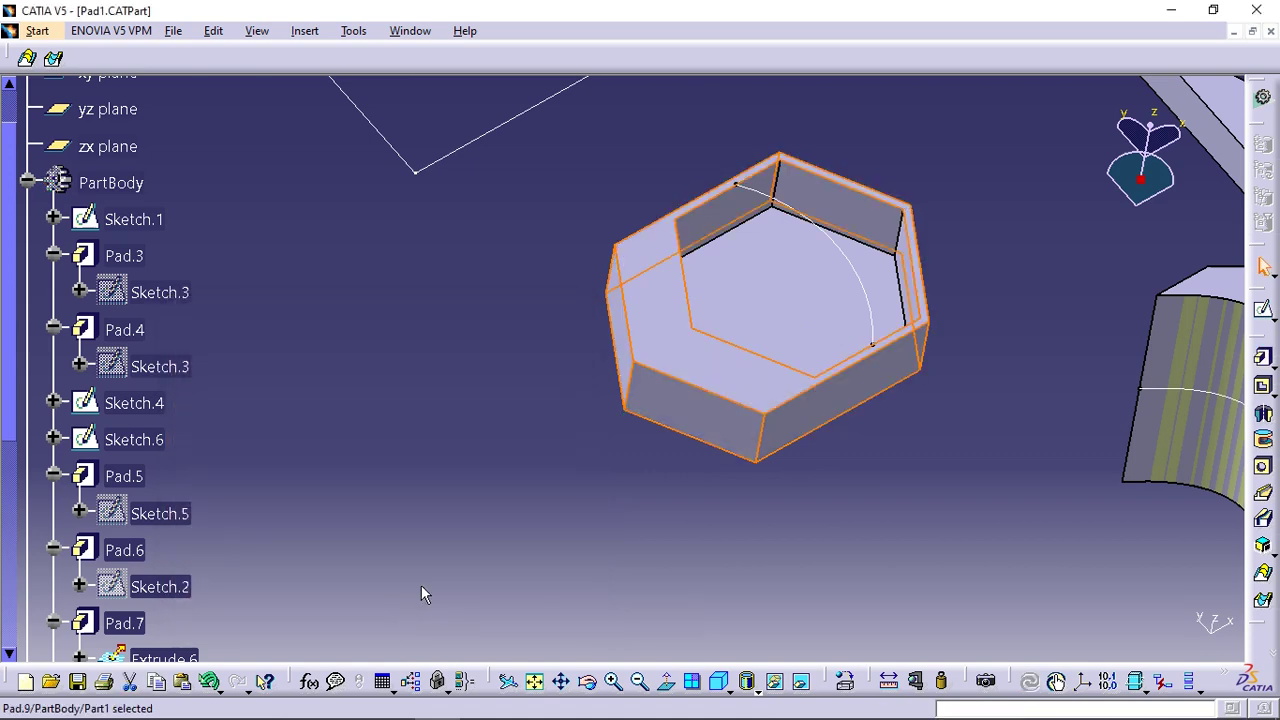
# - Start another pad and choose to create an Extract as its profile
pyautogui.moveTo(493, 410); pyautogui.dragTo(540, 494, button='middle')
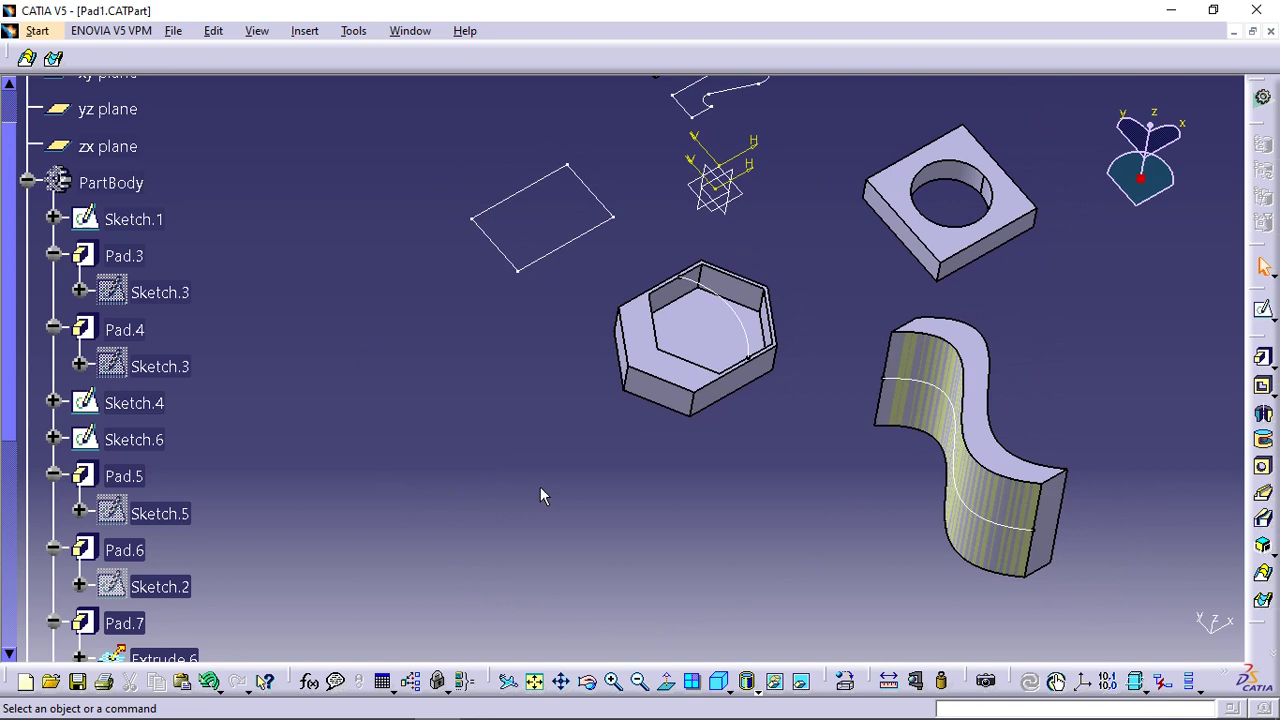
pyautogui.moveTo(783, 406); pyautogui.dragTo(552, 502, button='middle')
pyautogui.moveTo(580, 289); pyautogui.dragTo(597, 348, button='middle')
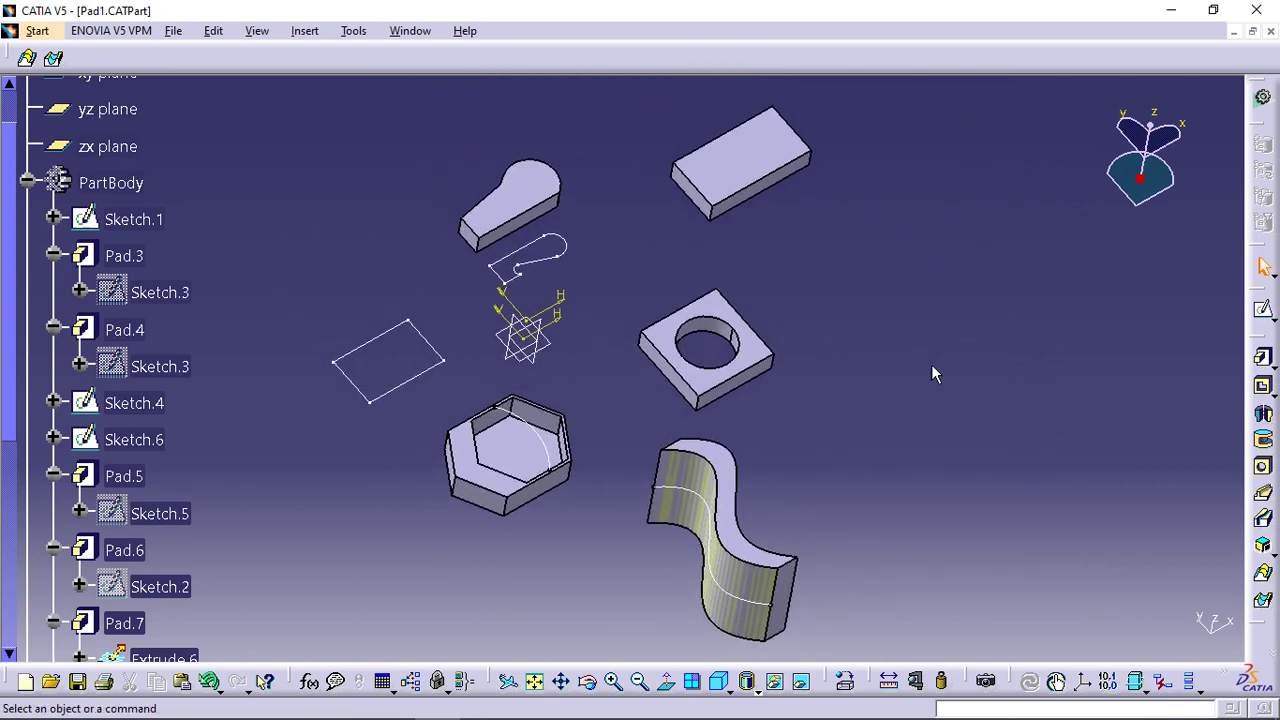
pyautogui.click(1262, 357)
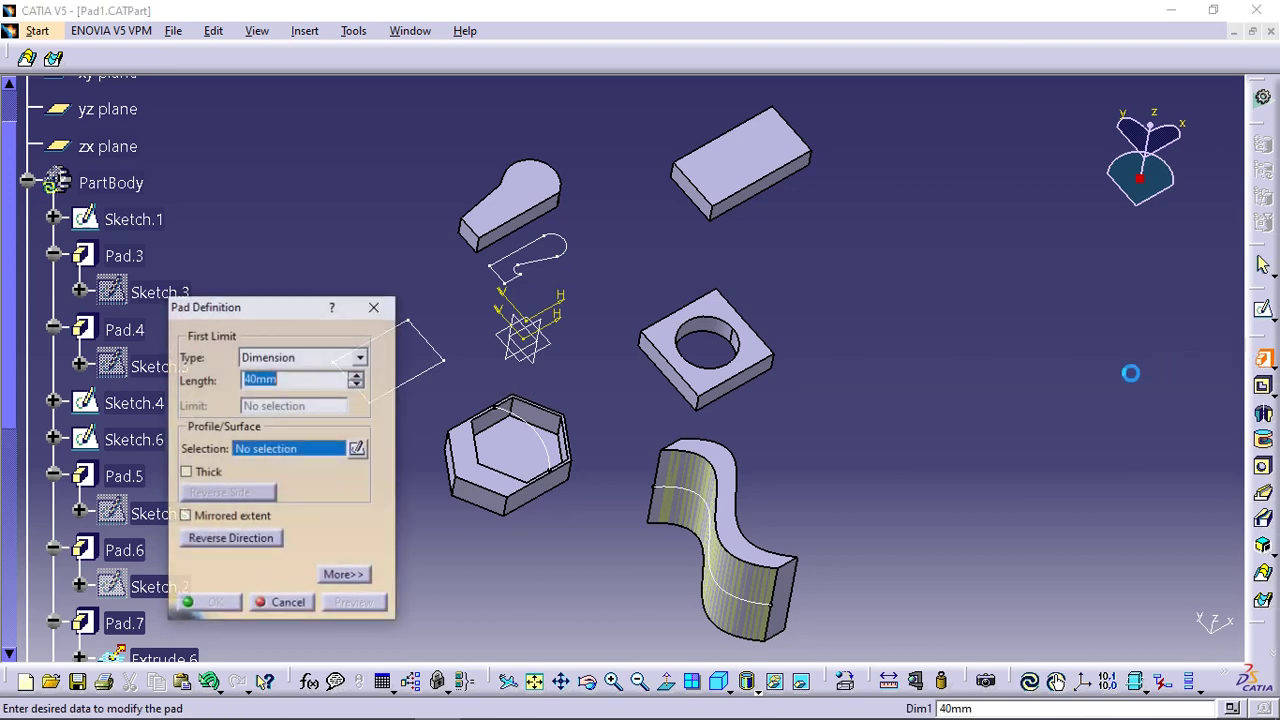
pyautogui.rightClick(295, 456)
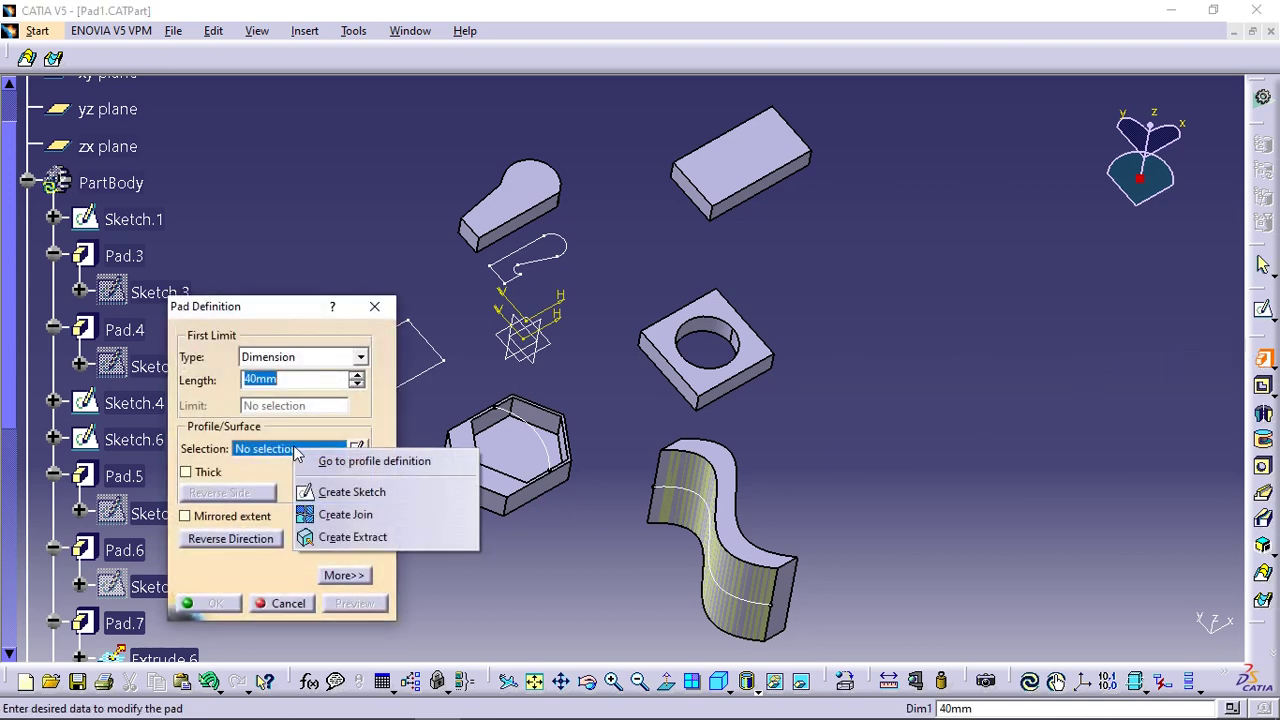
pyautogui.click(382, 537)
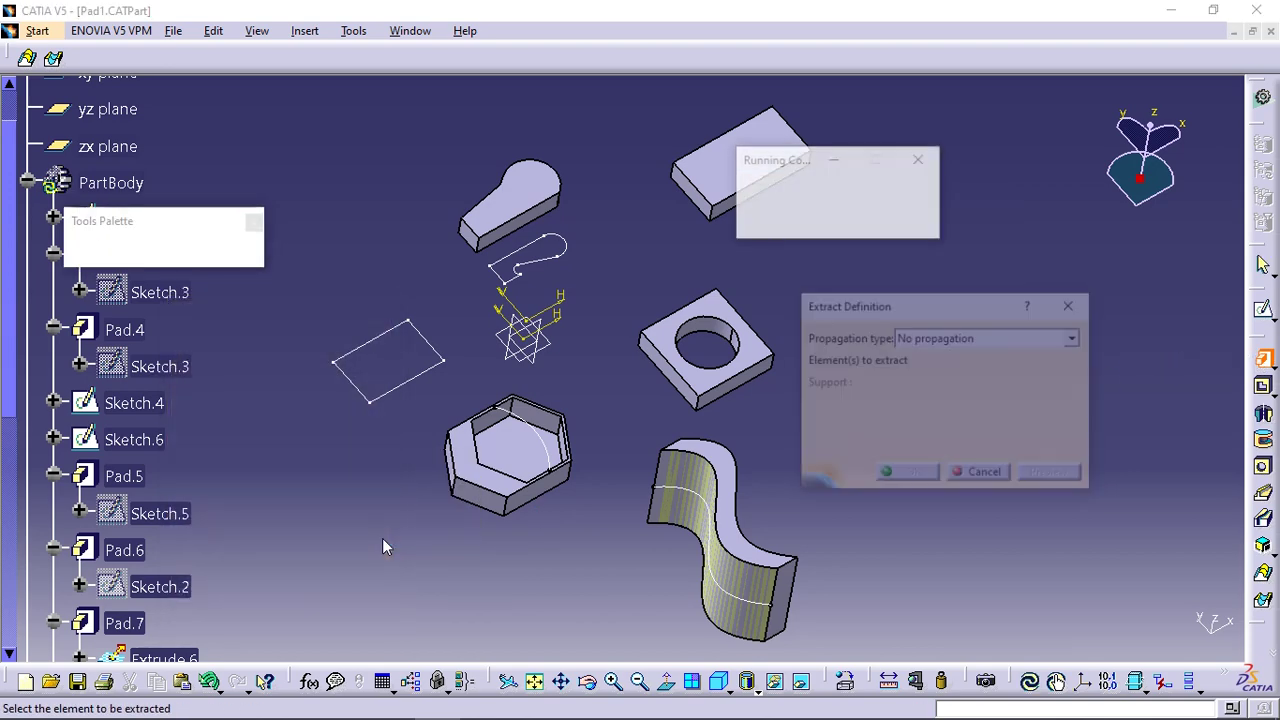
# - Extract the long straight side face of Pad.5 with no propagation and accept the extract definition
pyautogui.moveTo(635, 298); pyautogui.dragTo(474, 342, button='middle')
pyautogui.click(280, 280)
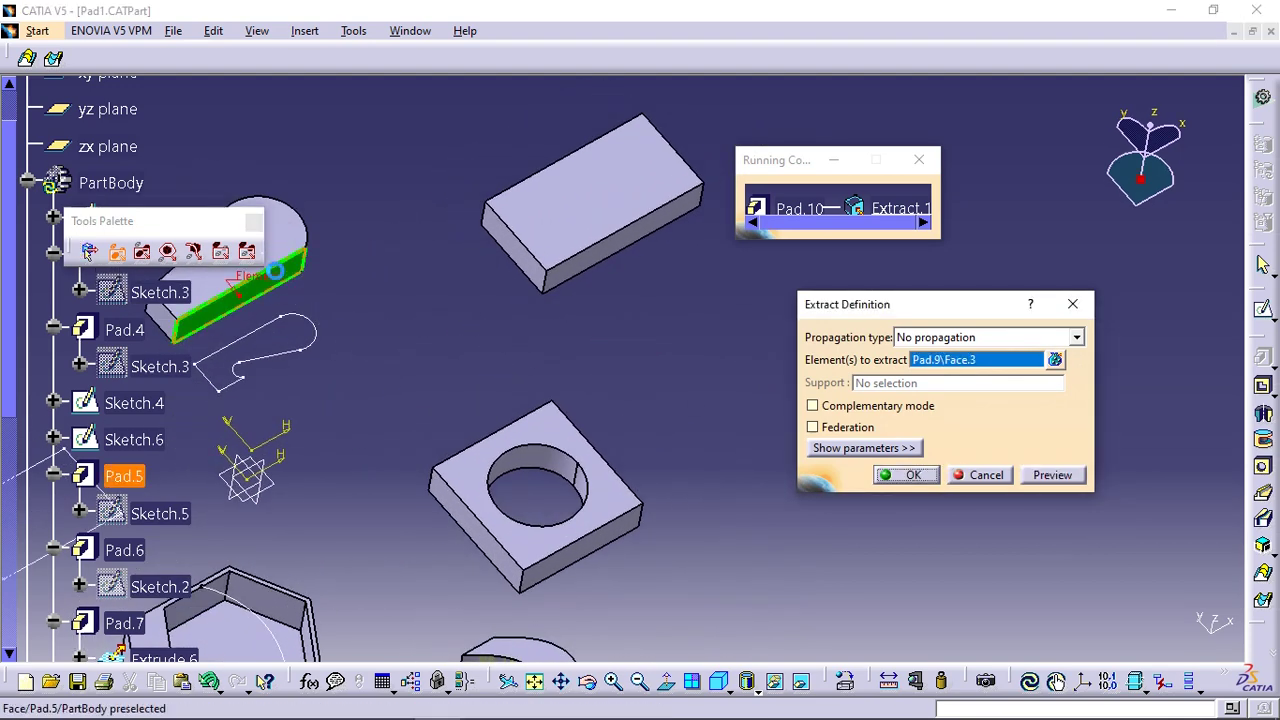
pyautogui.click(911, 477)
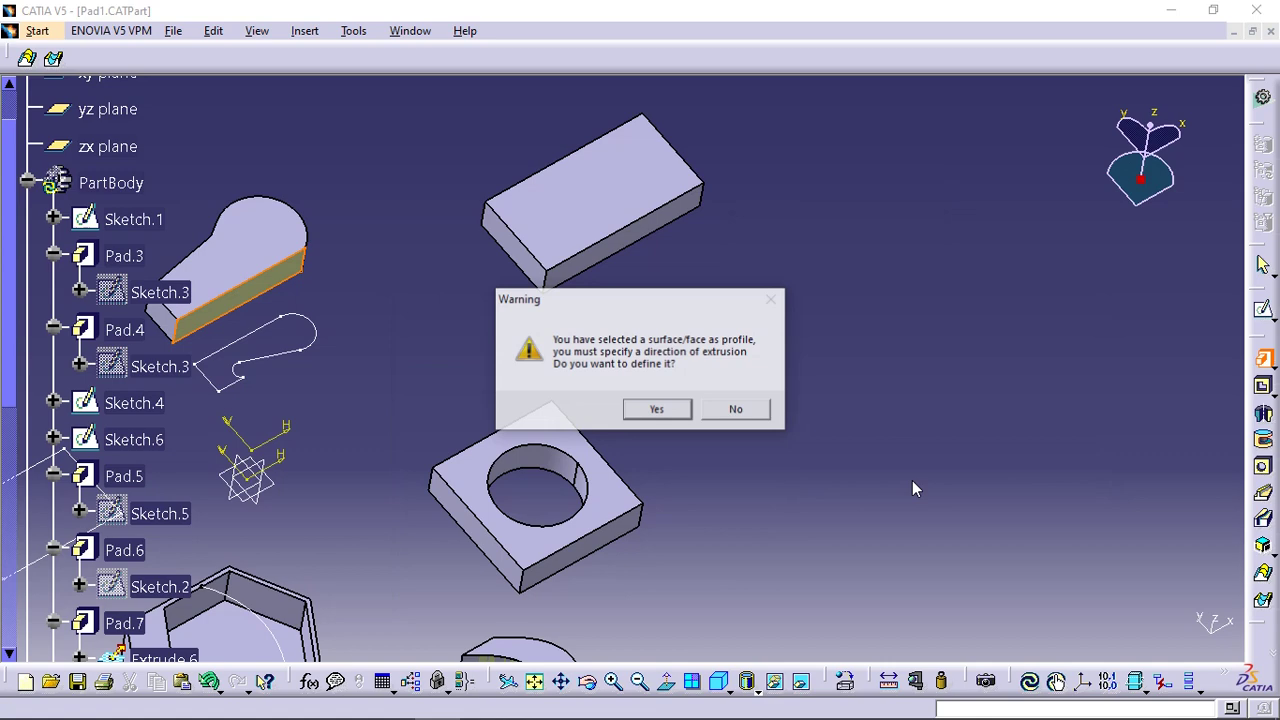
# - Define the Y axis as the extrusion direction for the 40 mm pad of the extracted face
pyautogui.click(655, 410)
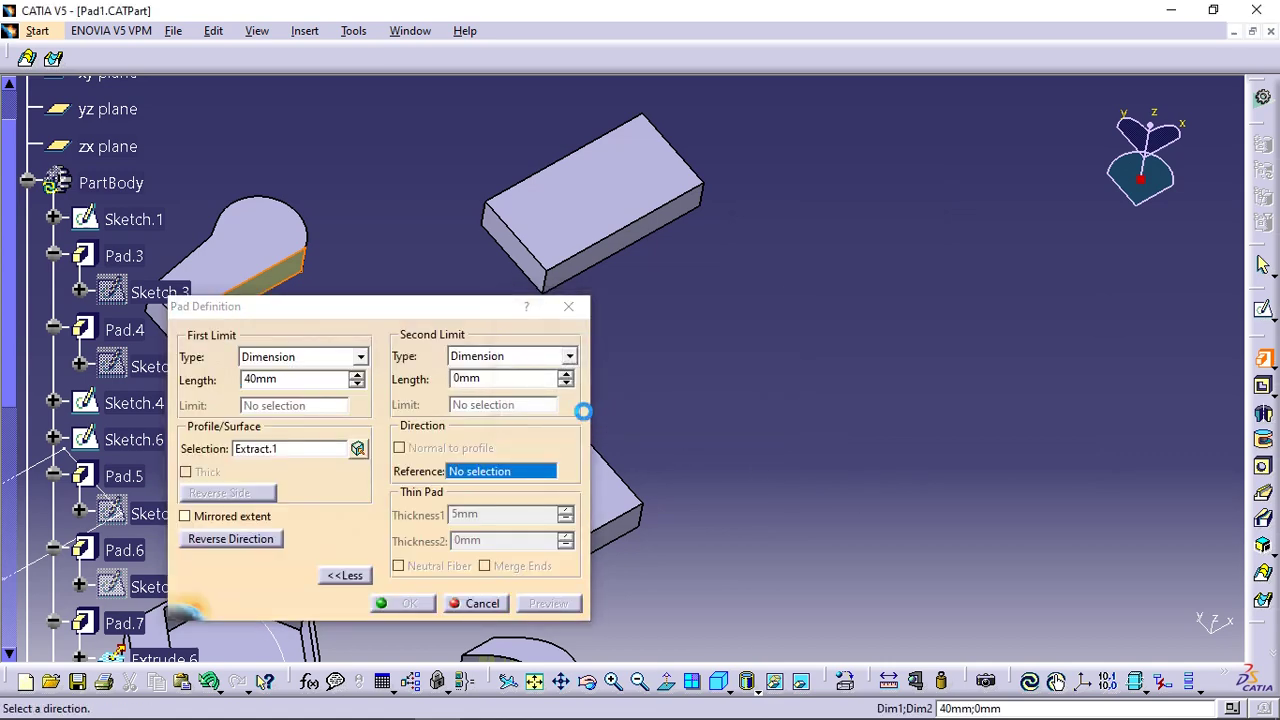
pyautogui.moveTo(370, 315); pyautogui.dragTo(732, 305)
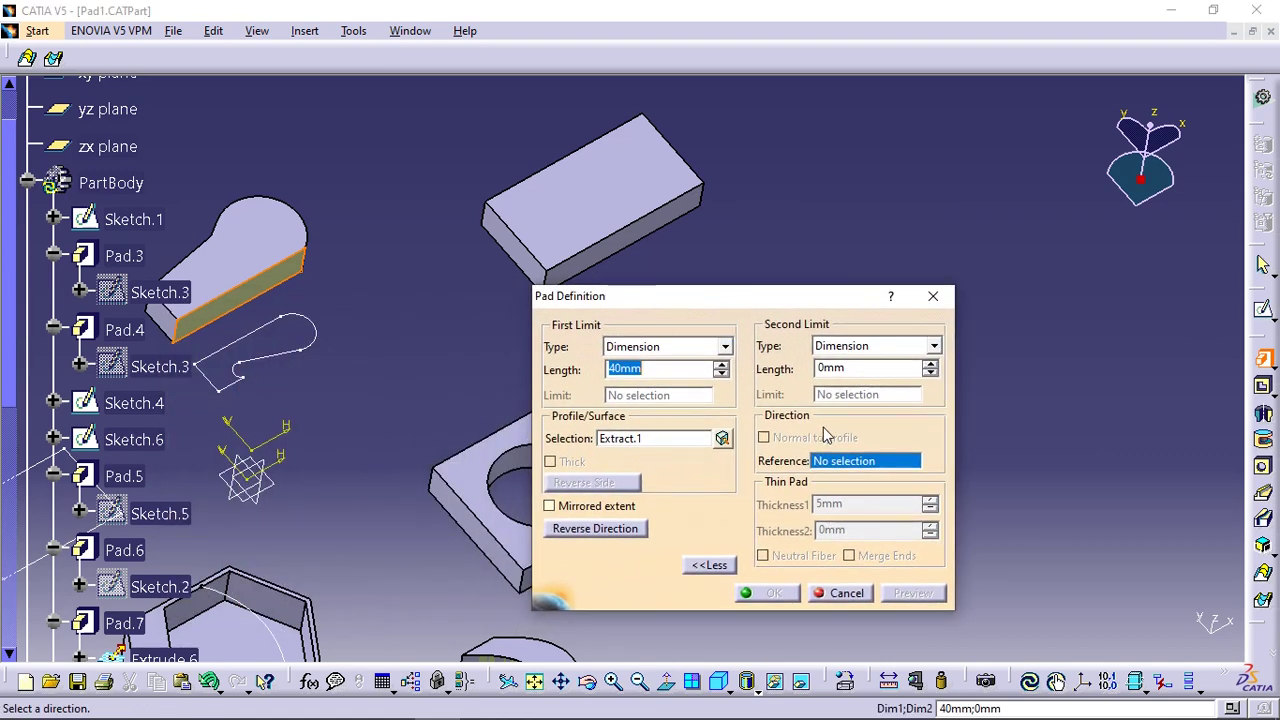
pyautogui.rightClick(865, 466)
pyautogui.click(900, 514)
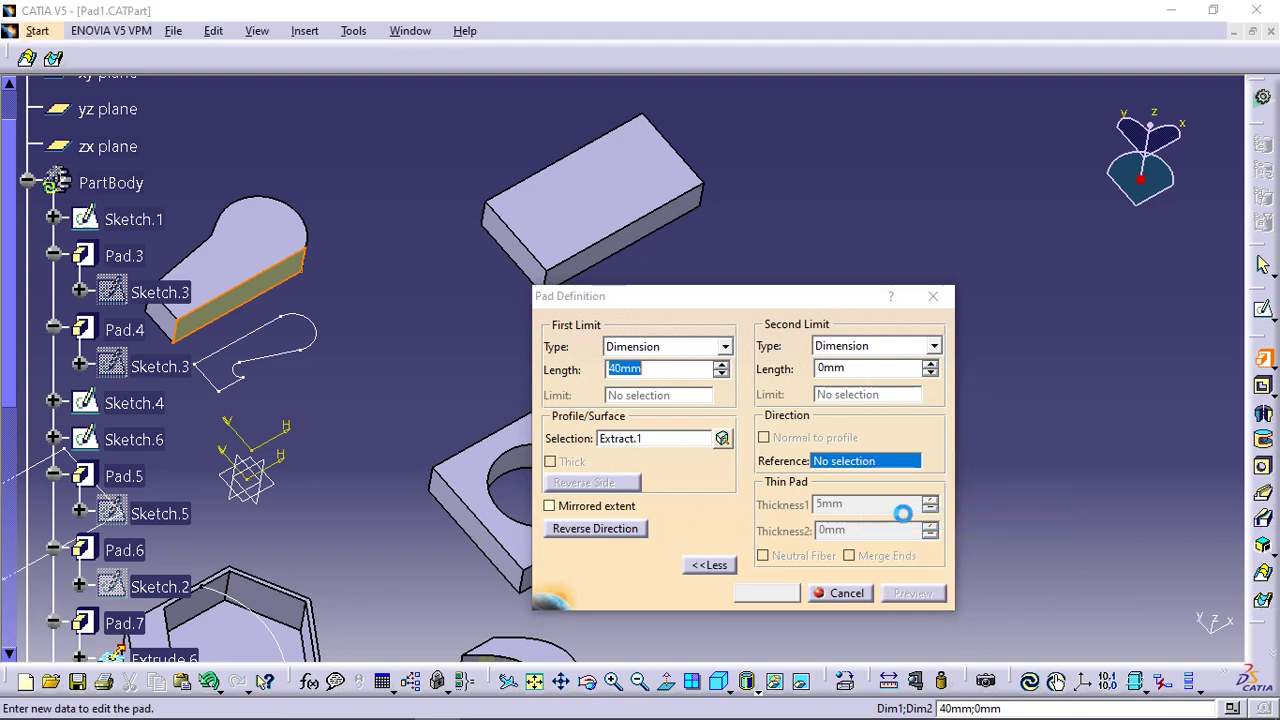
pyautogui.moveTo(343, 319); pyautogui.dragTo(569, 234, button='middle')
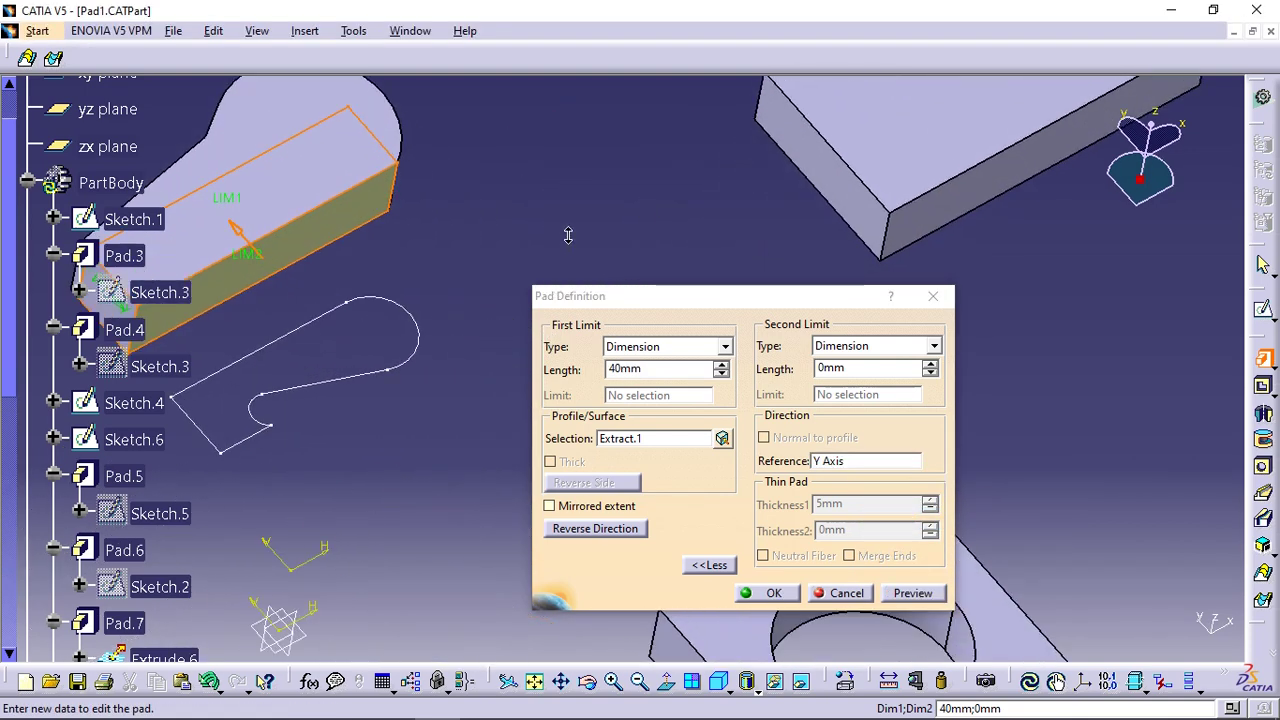
pyautogui.moveTo(457, 271)
pyautogui.mouseDown(button='middle')
pyautogui.moveTo(590, 218)
pyautogui.moveTo(635, 228)
pyautogui.mouseUp(button='middle')
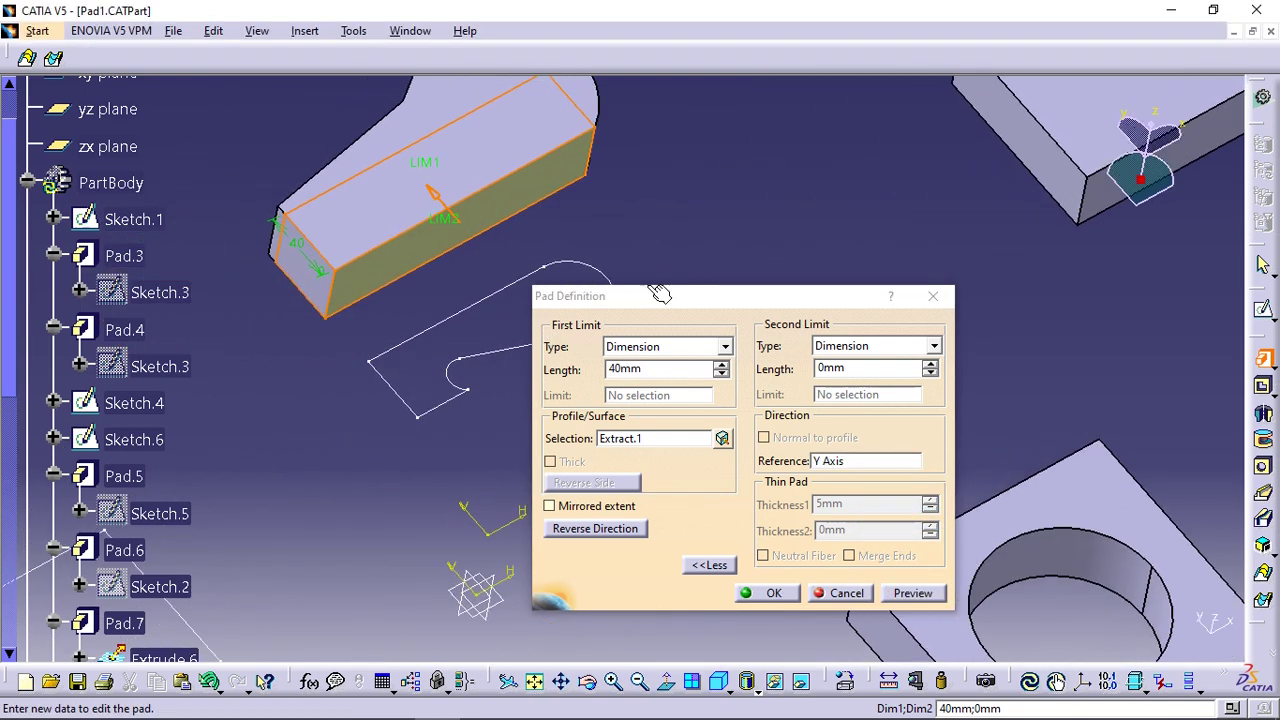
# - Reverse the direction of the extracted face's pad so that it extrudes 40 mm outward, and accept the pad
pyautogui.click(600, 529)
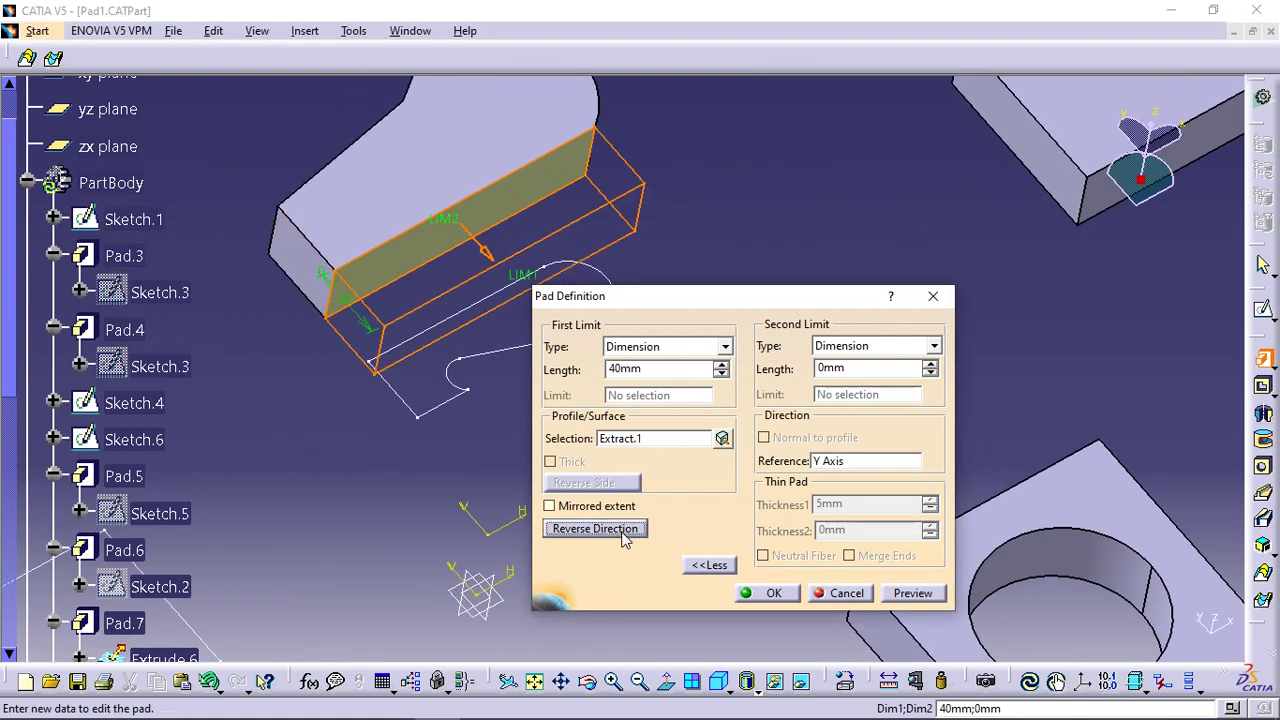
pyautogui.click(774, 593)
pyautogui.moveTo(661, 239)
pyautogui.mouseDown(button='middle')
pyautogui.moveTo(586, 251)
pyautogui.moveTo(551, 214)
pyautogui.moveTo(559, 239)
pyautogui.moveTo(414, 466)
pyautogui.moveTo(436, 511)
pyautogui.moveTo(445, 505)
pyautogui.mouseUp(button='middle')
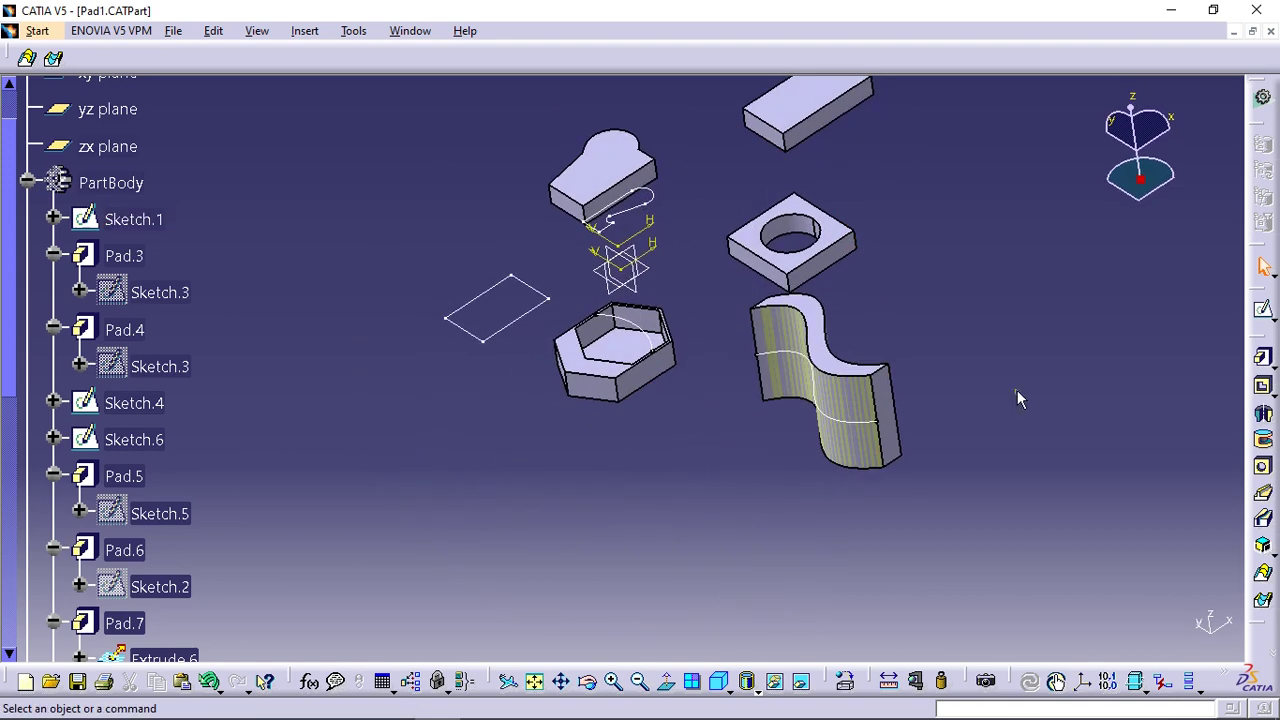
pyautogui.click(1263, 360)
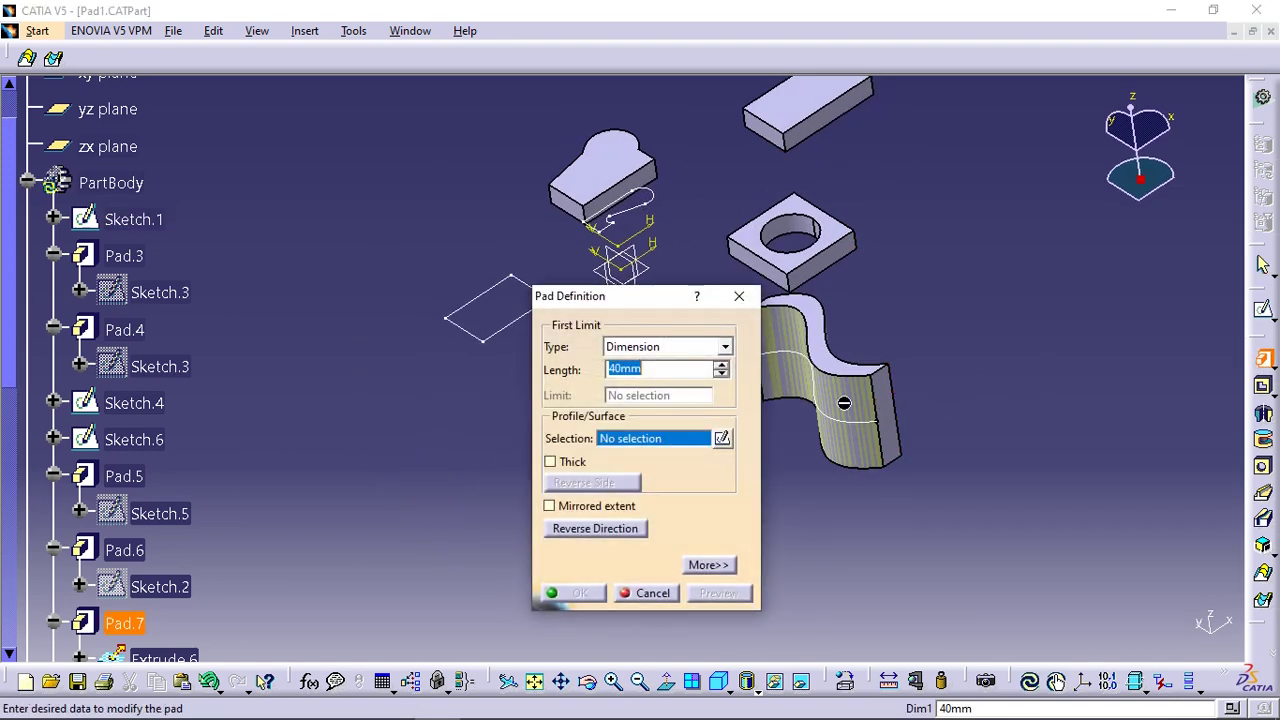
pyautogui.moveTo(424, 346); pyautogui.dragTo(215, 389, button='middle')
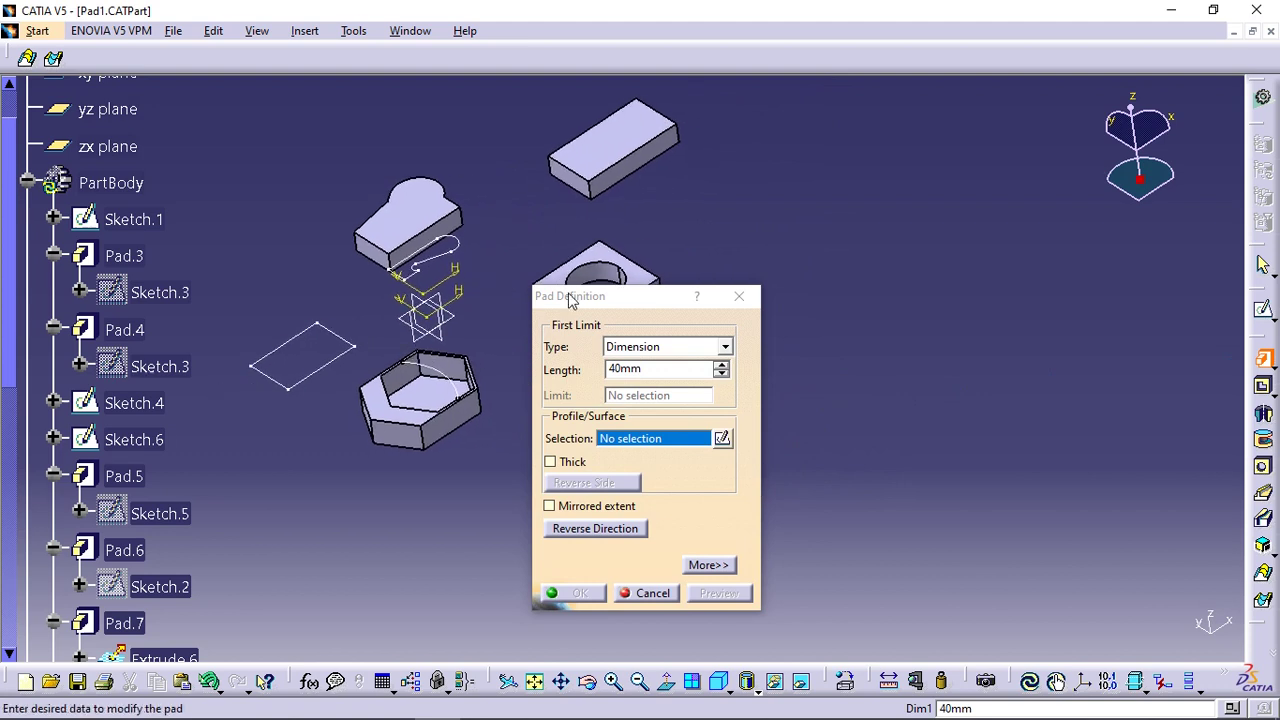
pyautogui.click(655, 355)
pyautogui.click(655, 355)
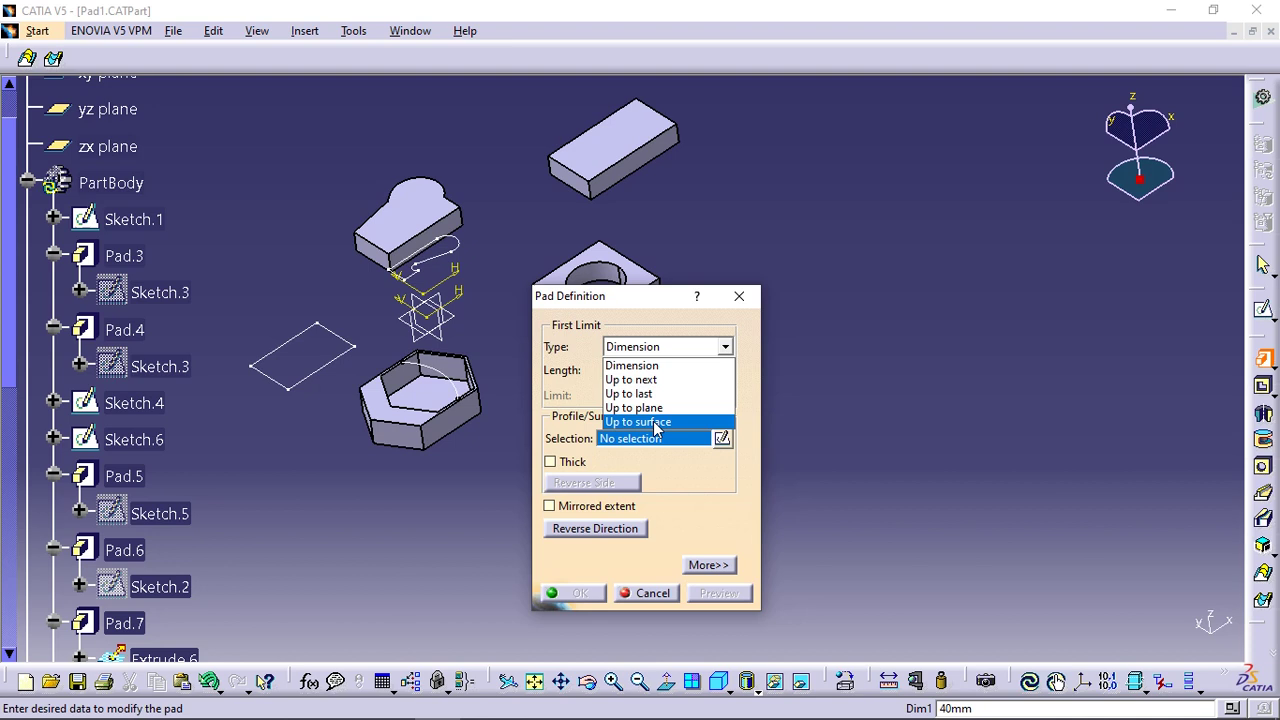
pyautogui.click(696, 366)
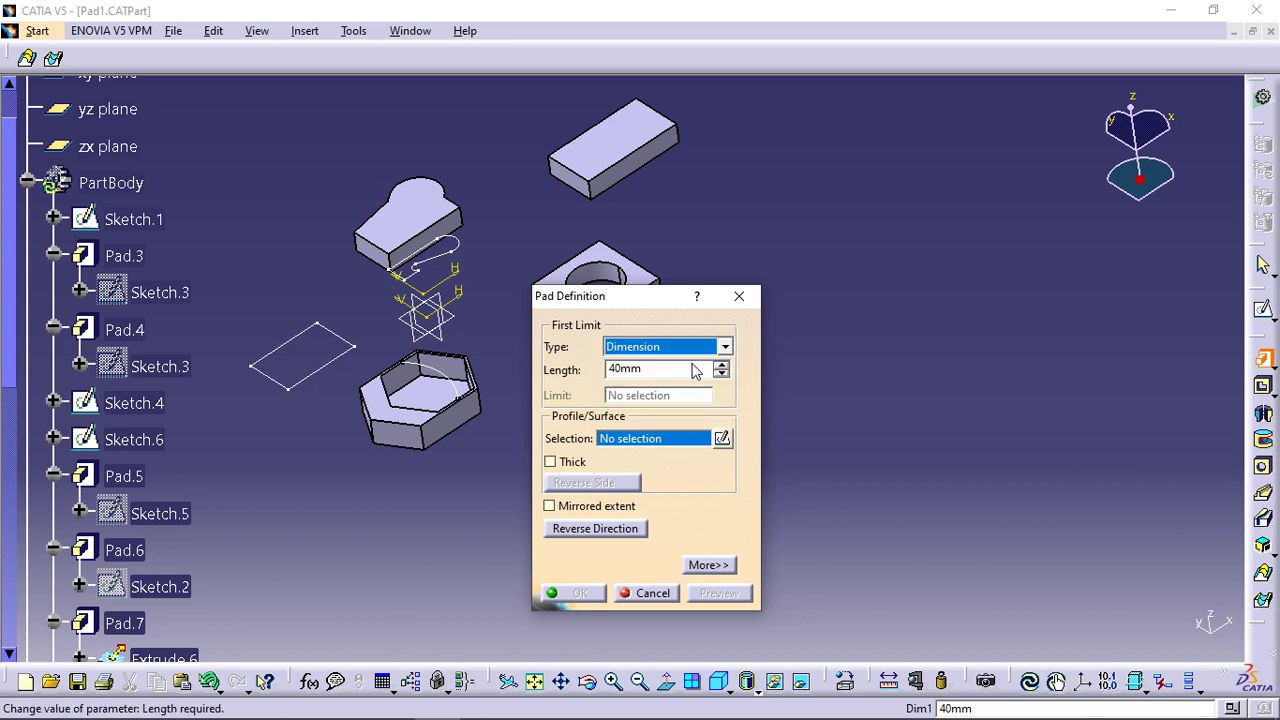
pyautogui.click(652, 593)
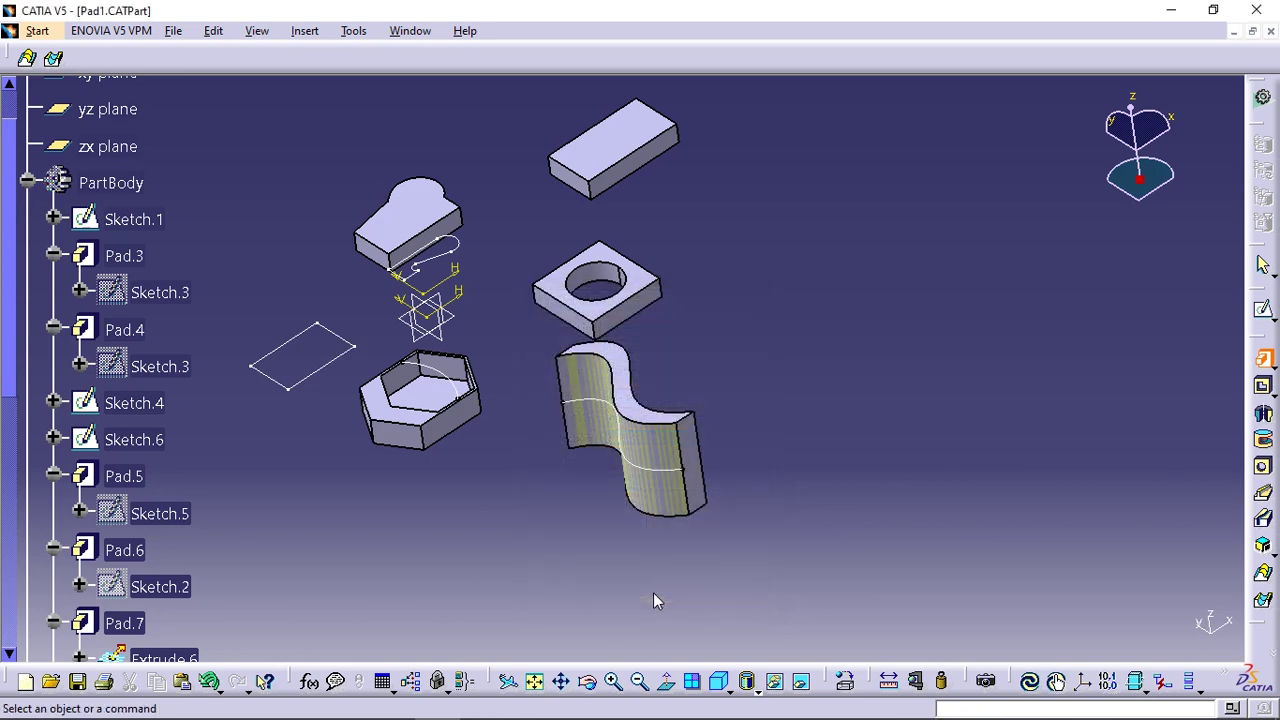
# - Pad the rectangular Sketch.6 by 40 mm as a thick profile with 5 mm for Thickness1
pyautogui.moveTo(540, 380); pyautogui.dragTo(686, 463, button='middle')
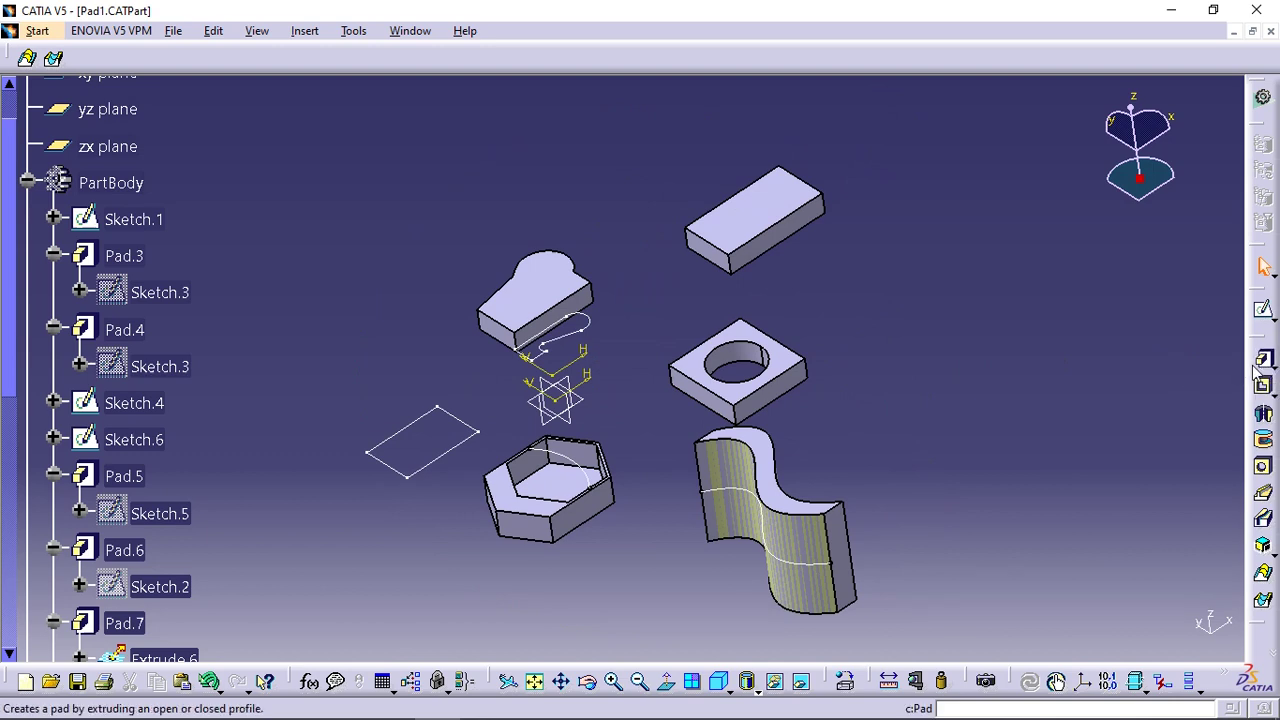
pyautogui.moveTo(684, 404); pyautogui.dragTo(812, 376, button='middle')
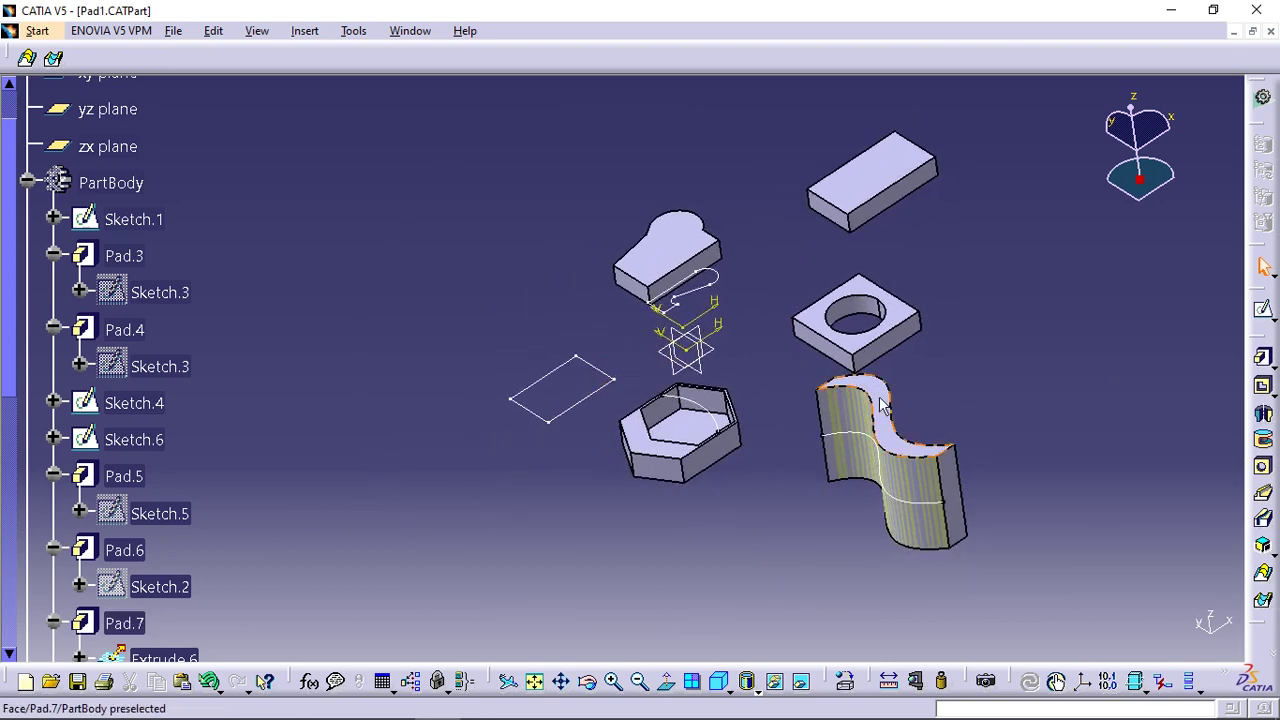
pyautogui.click(1263, 360)
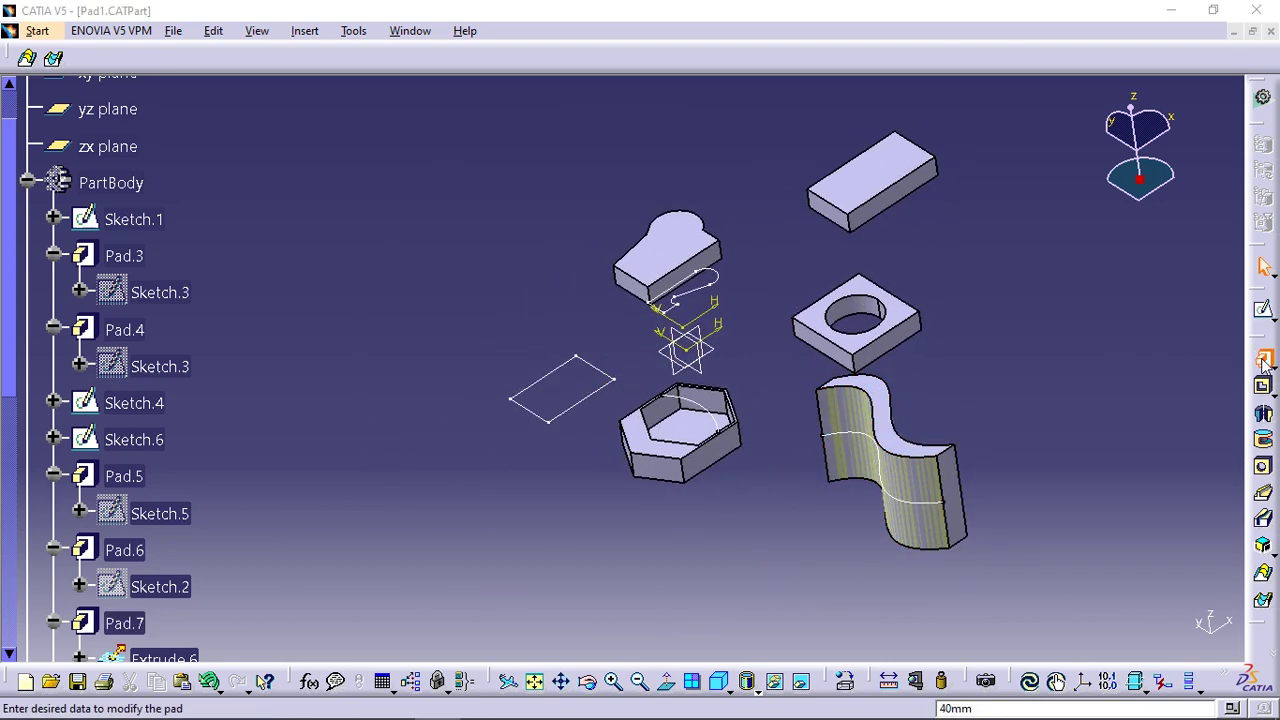
pyautogui.click(134, 440)
pyautogui.moveTo(379, 409)
pyautogui.mouseDown(button='middle')
pyautogui.moveTo(257, 407)
pyautogui.moveTo(251, 374)
pyautogui.moveTo(483, 337)
pyautogui.mouseUp(button='middle')
pyautogui.click(562, 462)
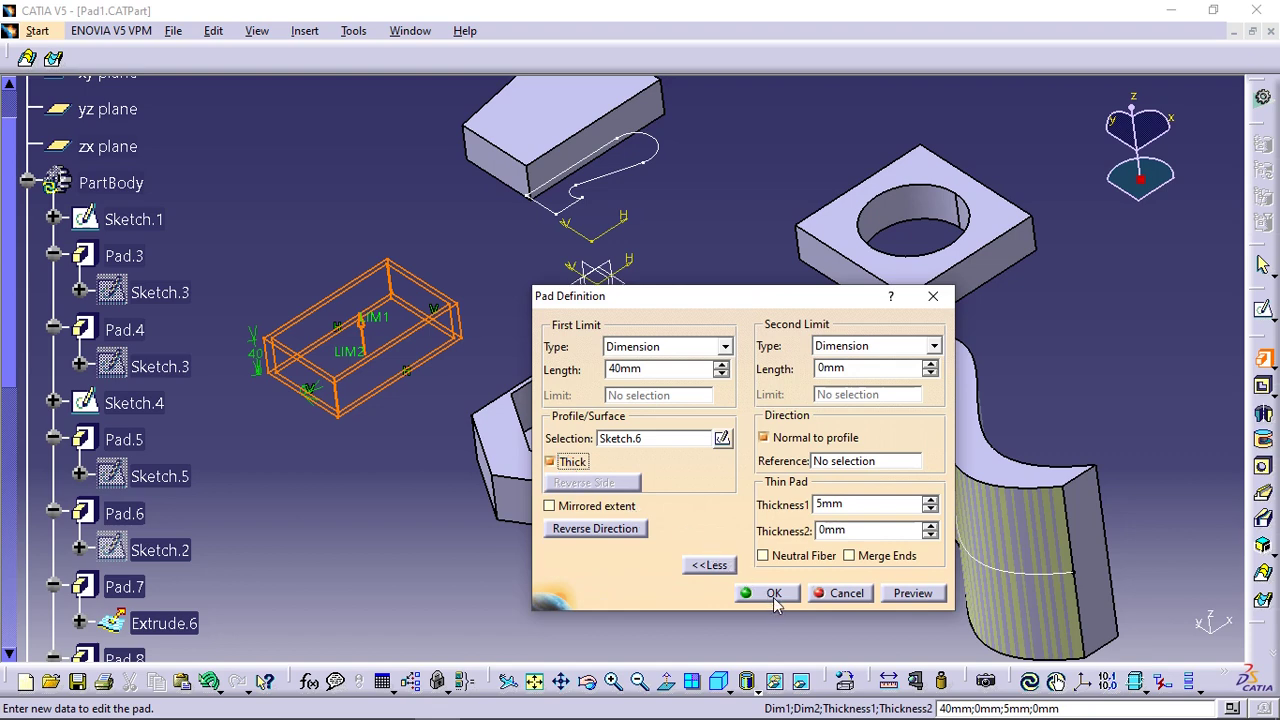
pyautogui.click(774, 594)
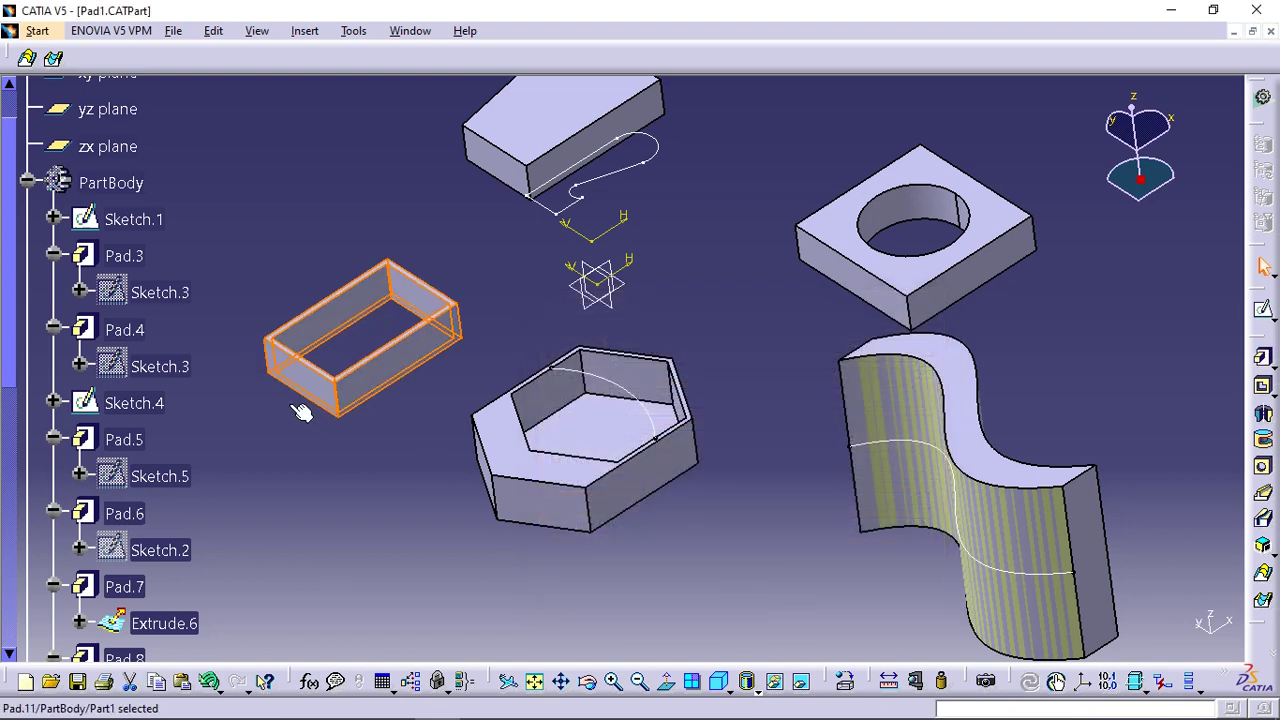
pyautogui.moveTo(341, 436); pyautogui.dragTo(700, 429, button='middle')
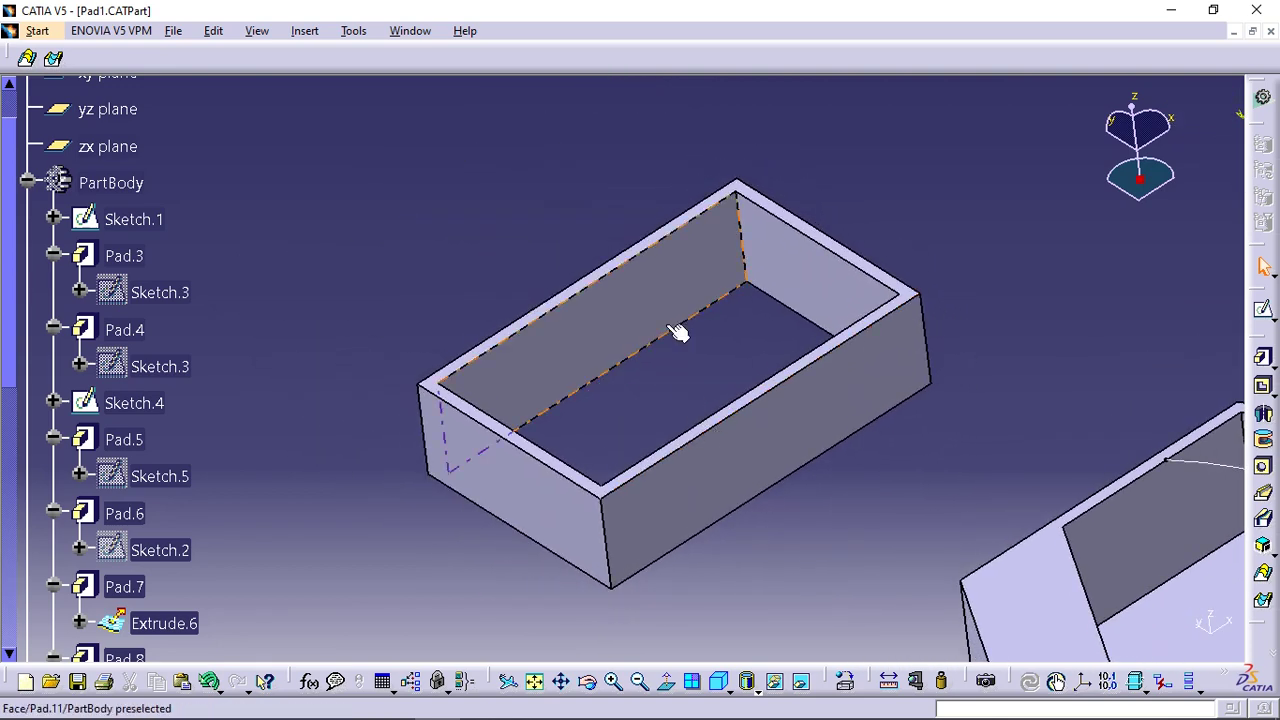
pyautogui.moveTo(680, 334); pyautogui.dragTo(643, 469, button='middle')
pyautogui.moveTo(804, 397); pyautogui.dragTo(621, 438, button='middle')
pyautogui.click(646, 360)
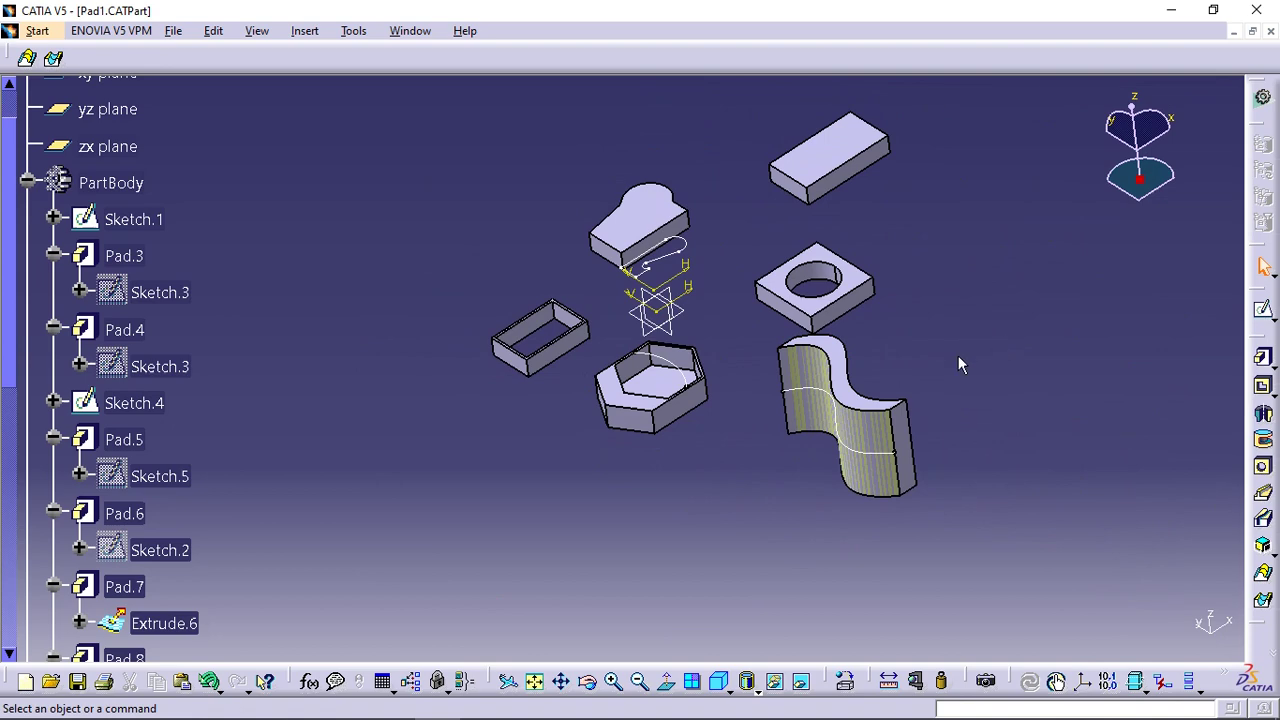
# - Start a 40 mm pad from the open arc Sketch.4 in the hexagonal recess and reverse its direction so that it extrudes downward
pyautogui.moveTo(958, 355); pyautogui.dragTo(812, 402, button='middle')
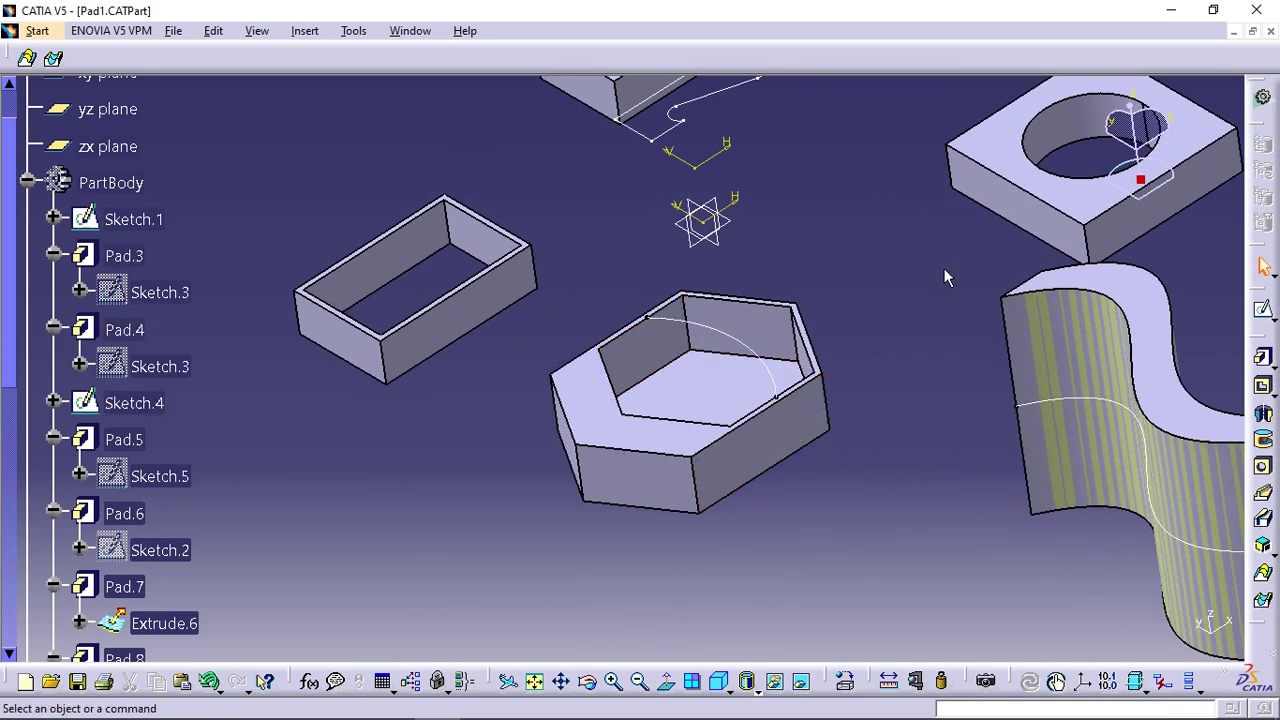
pyautogui.moveTo(812, 362); pyautogui.dragTo(915, 372, button='middle')
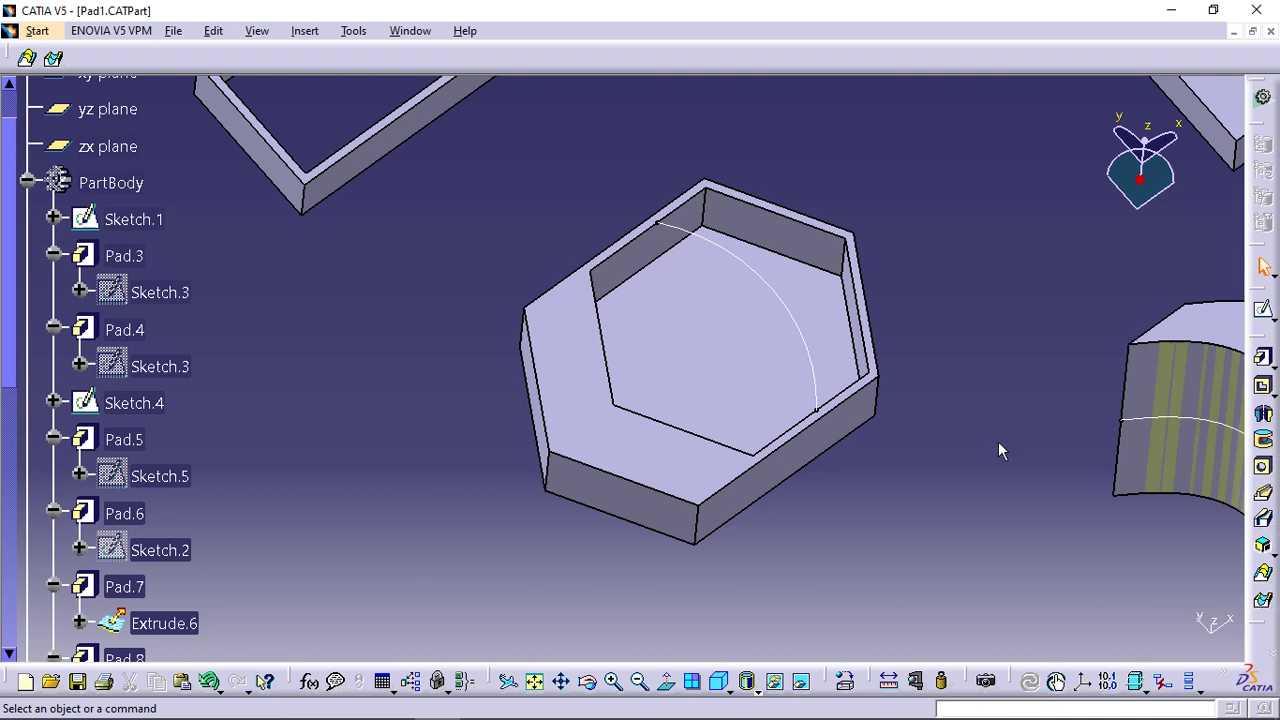
pyautogui.click(150, 414)
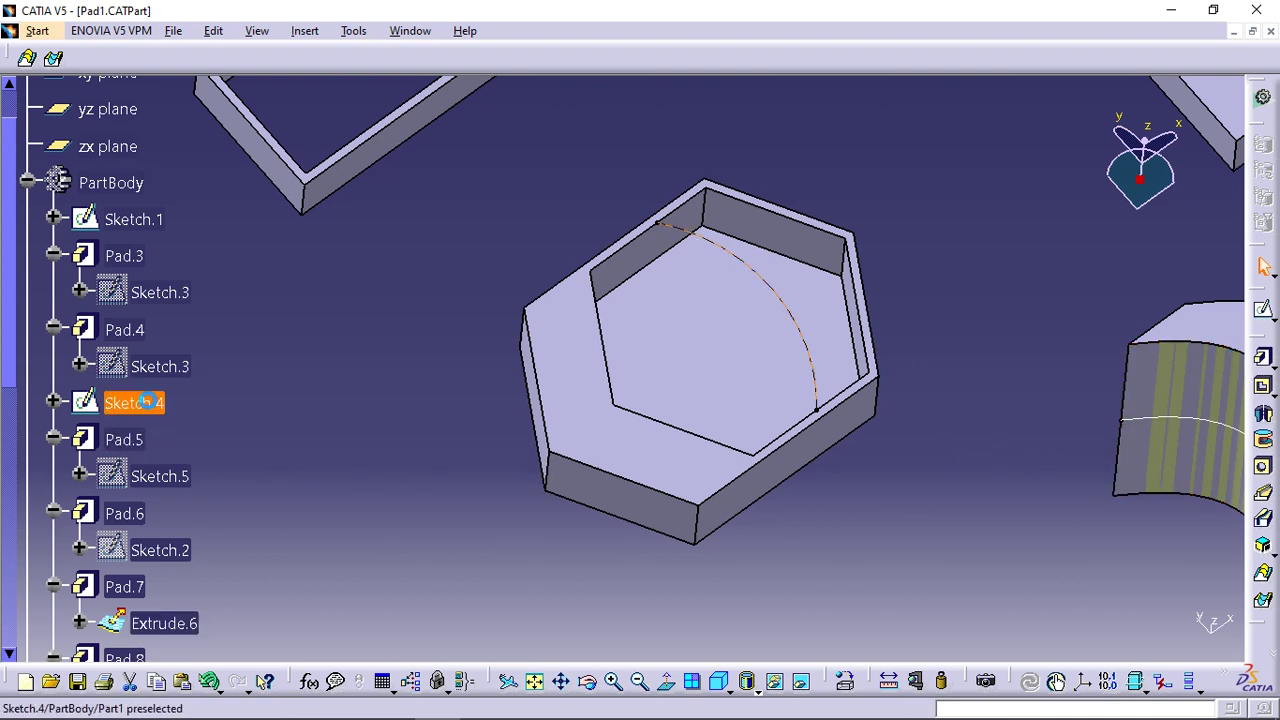
pyautogui.click(1265, 360)
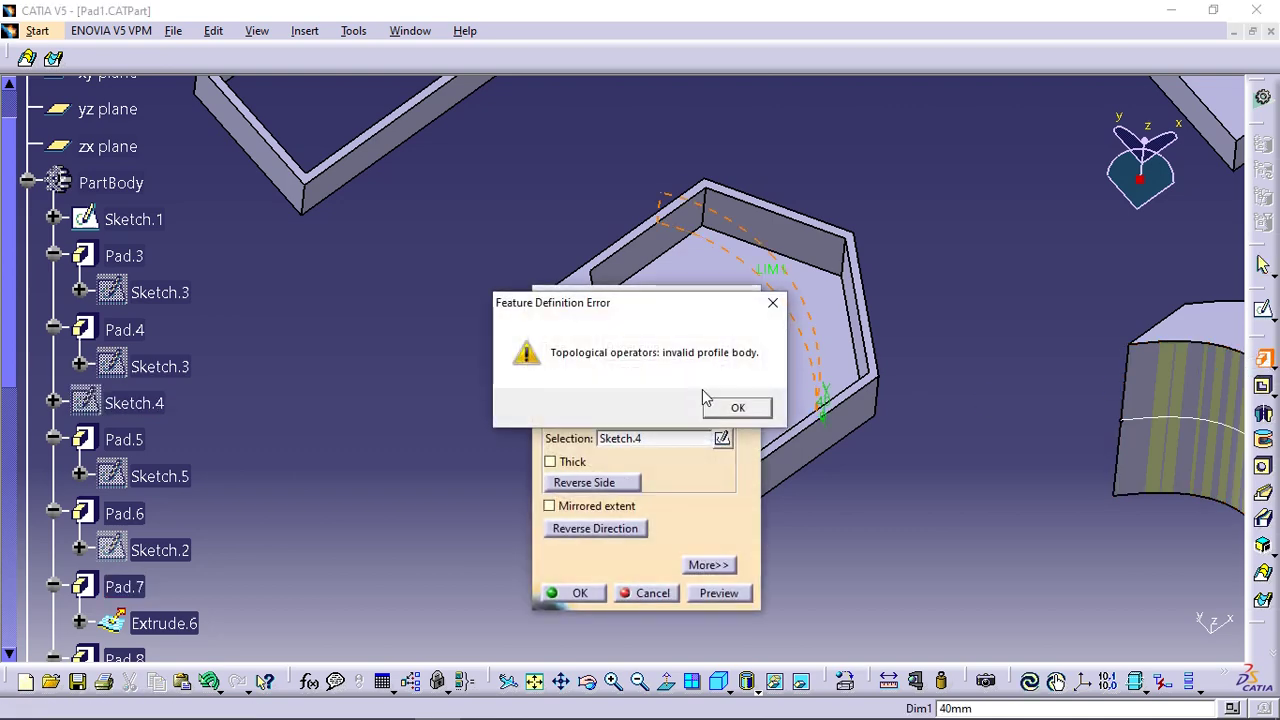
pyautogui.click(736, 410)
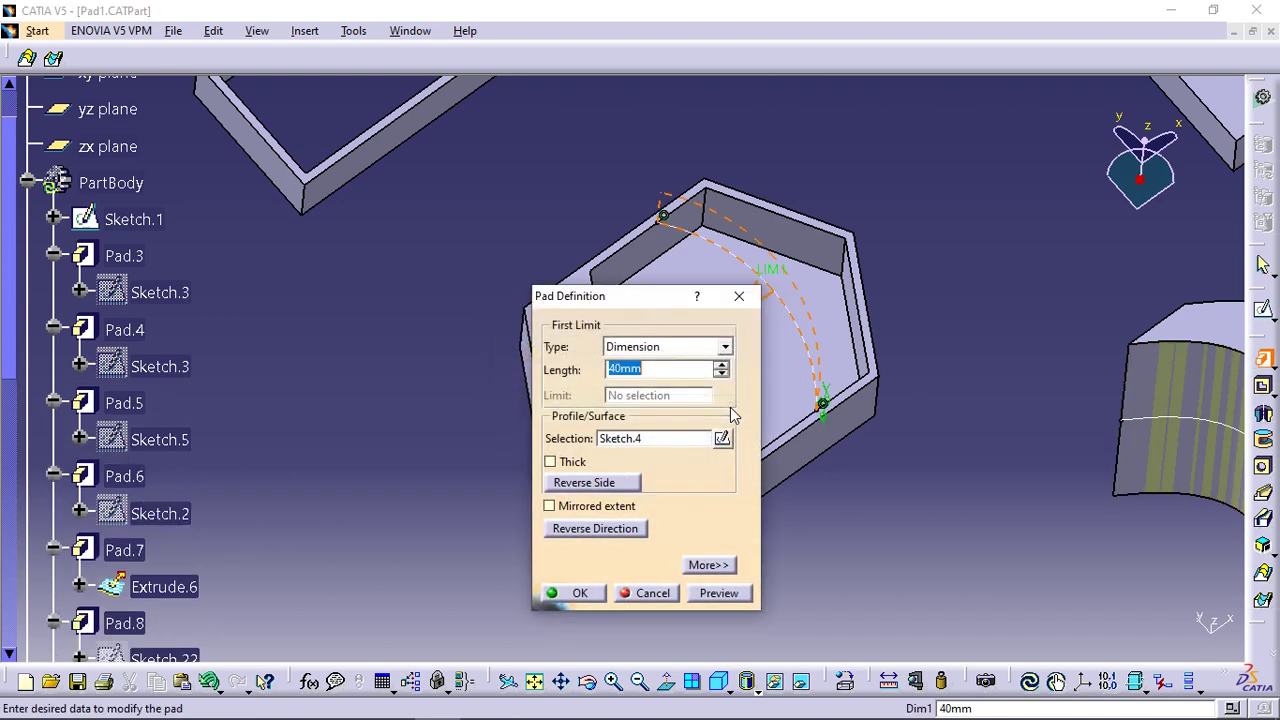
pyautogui.click(601, 532)
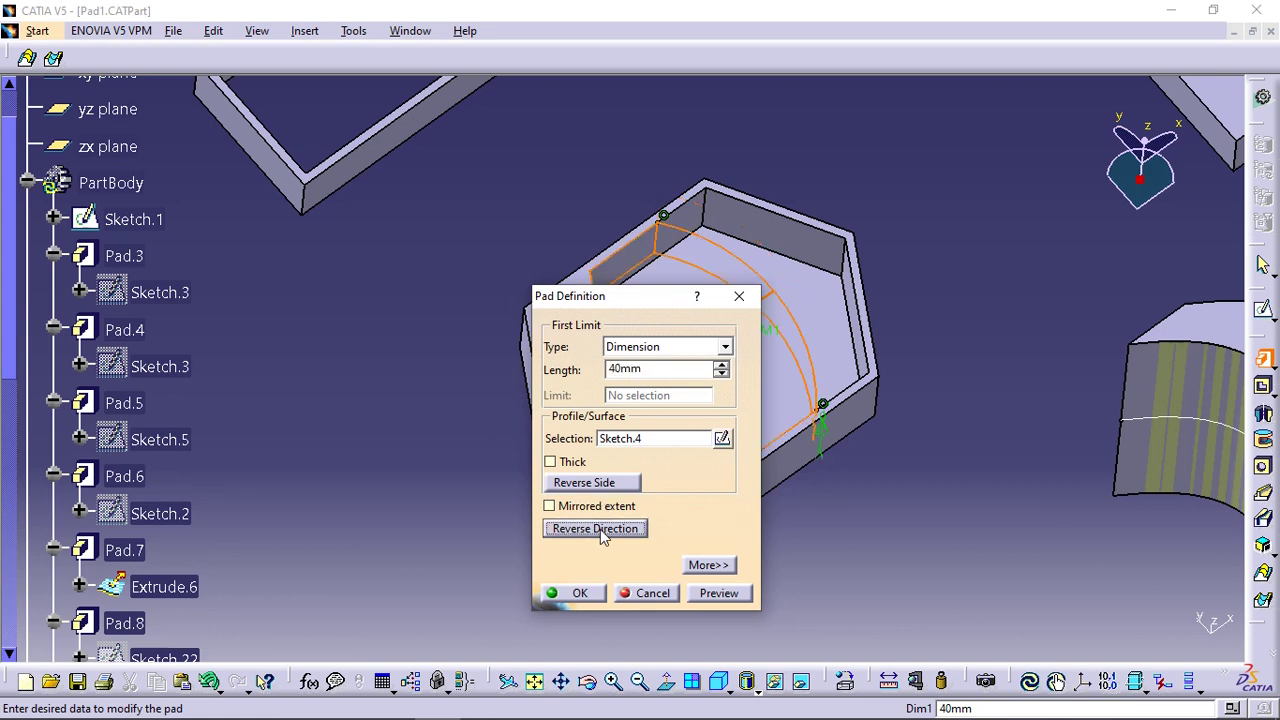
pyautogui.moveTo(634, 300); pyautogui.dragTo(389, 306)
pyautogui.moveTo(686, 423); pyautogui.dragTo(855, 441, button='middle')
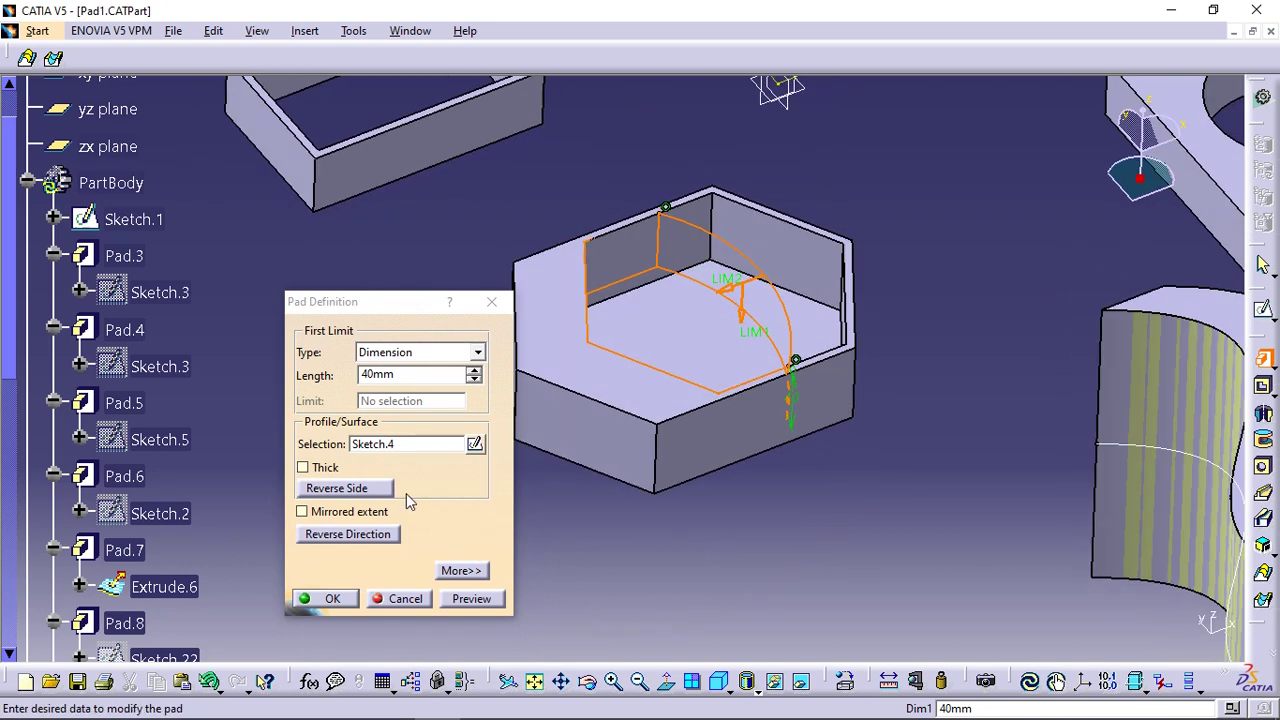
# - Reverse the side of the arc's pad so that material fills between the arc and the outer corner walls, and accept the pad
pyautogui.click(355, 490)
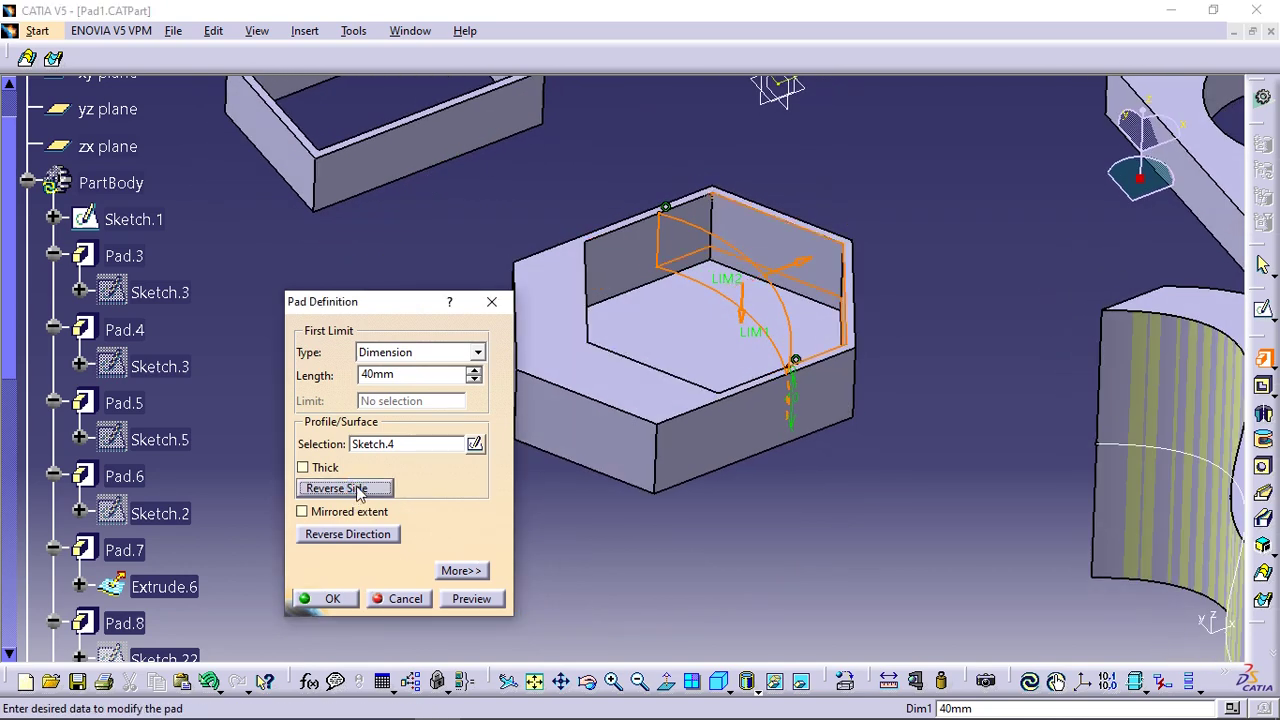
pyautogui.click(358, 490)
pyautogui.click(361, 490)
pyautogui.click(333, 599)
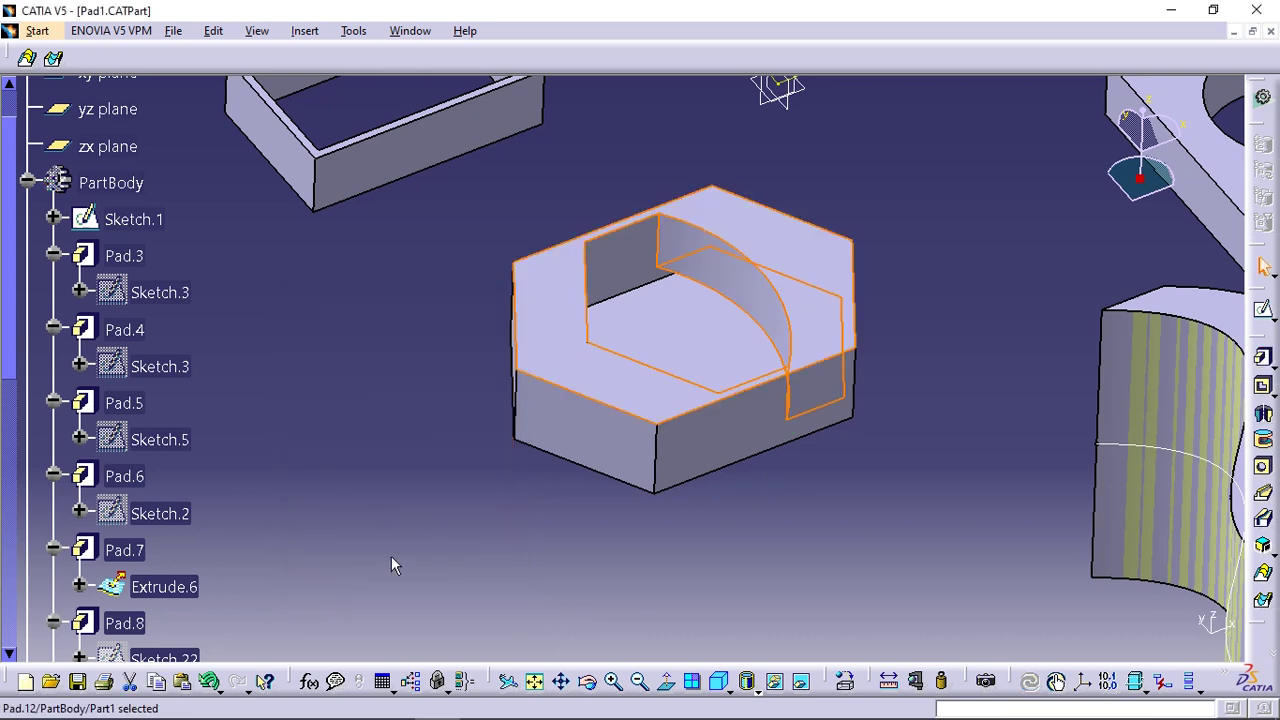
pyautogui.moveTo(508, 446); pyautogui.dragTo(497, 545, button='middle')
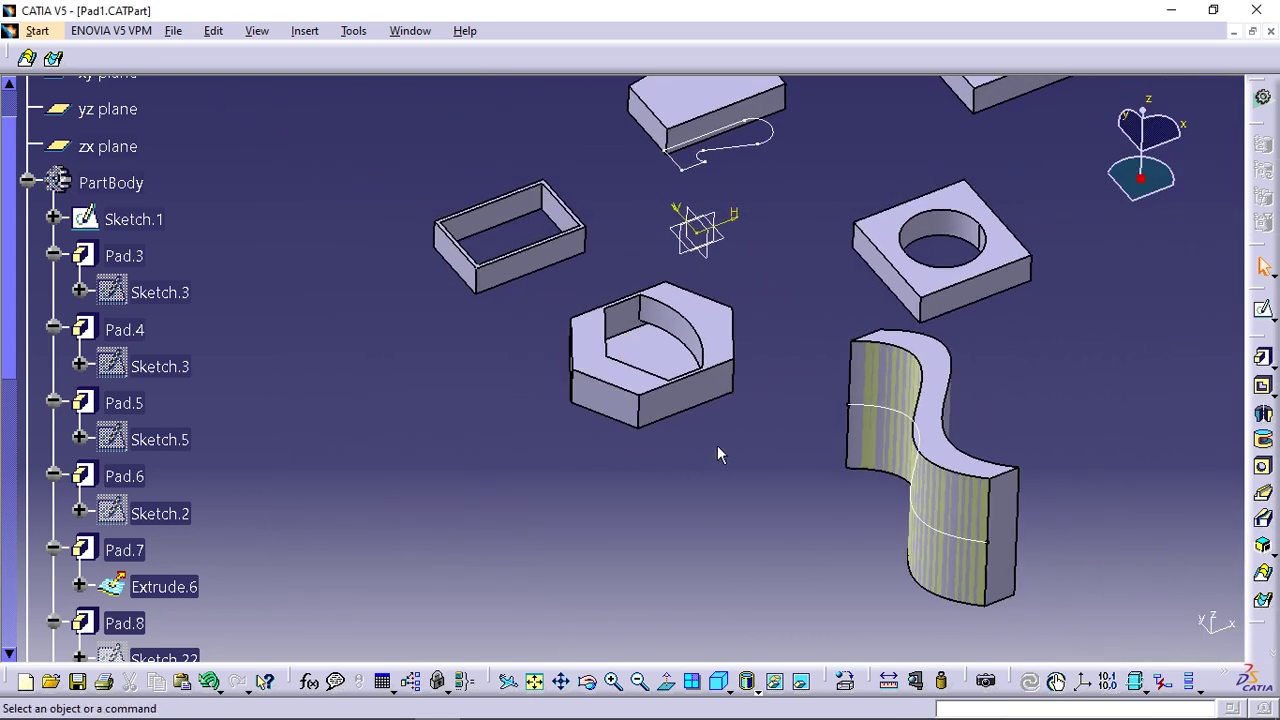
pyautogui.moveTo(717, 449); pyautogui.dragTo(736, 368, button='middle')
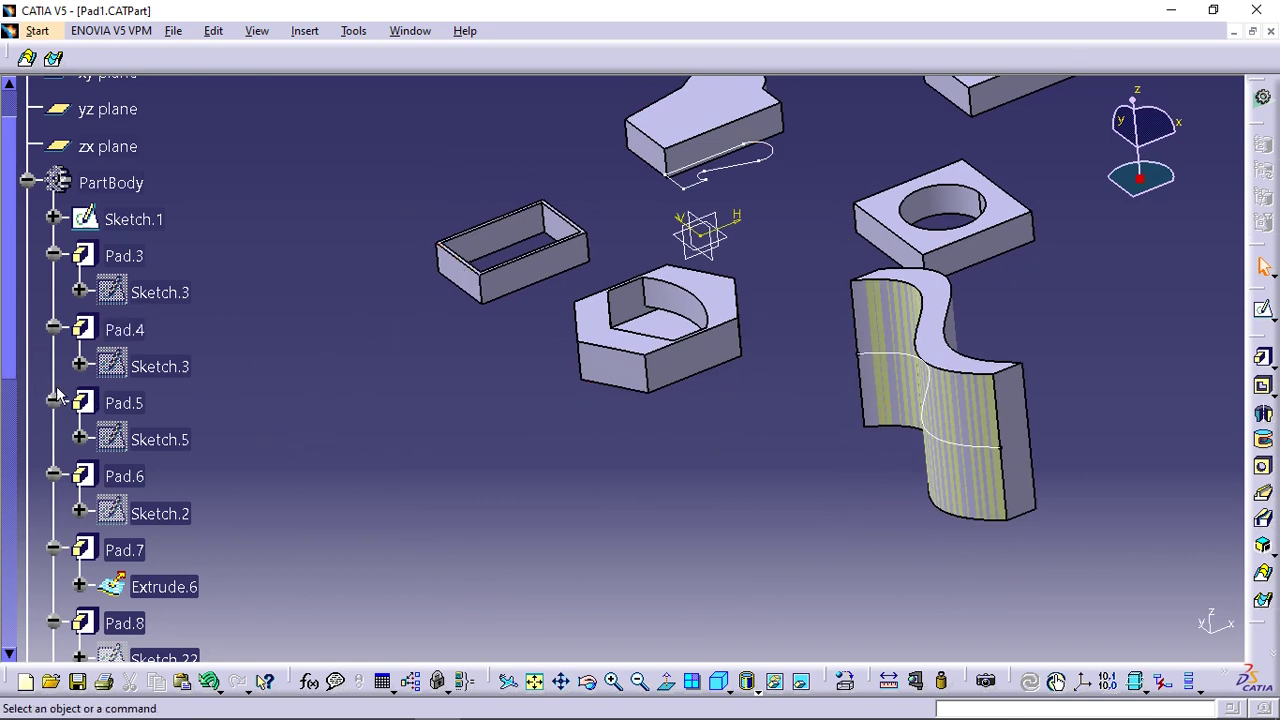
# - Edit Pad.11, the thin rectangular pad, and apply a mirrored extent to it
pyautogui.scroll(-3, 110, 415)
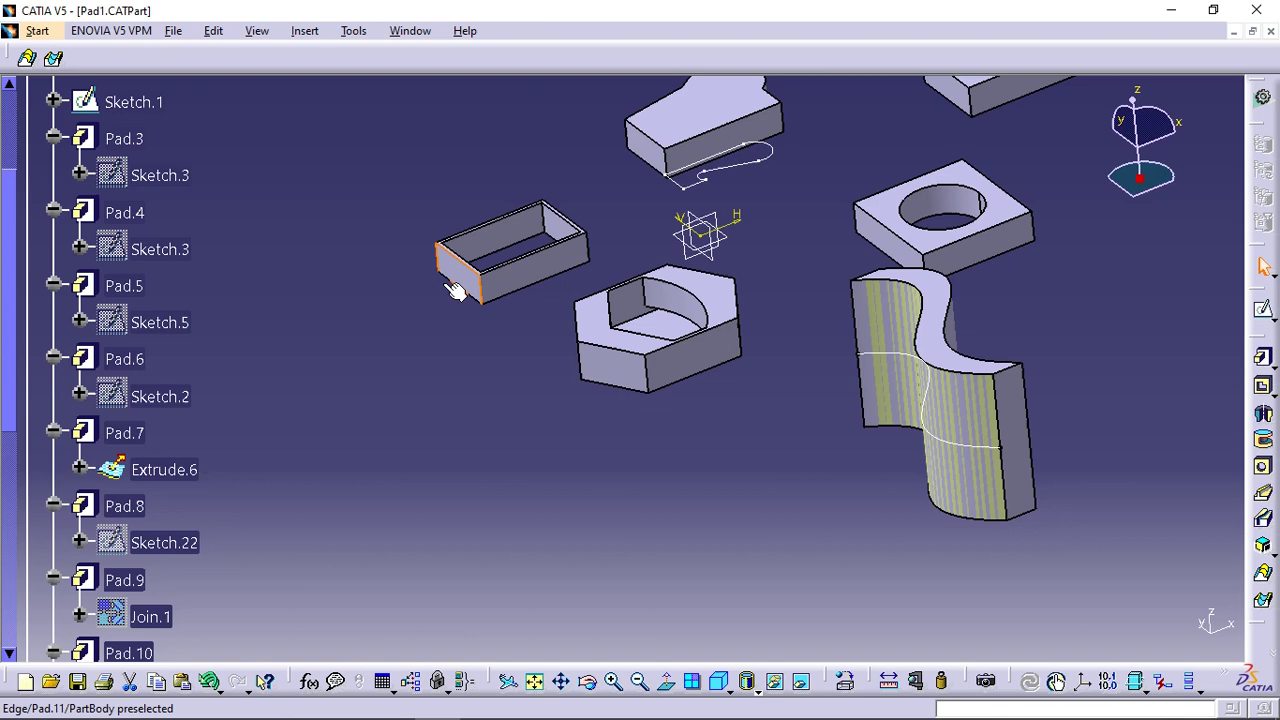
pyautogui.scroll(-6, 306, 351)
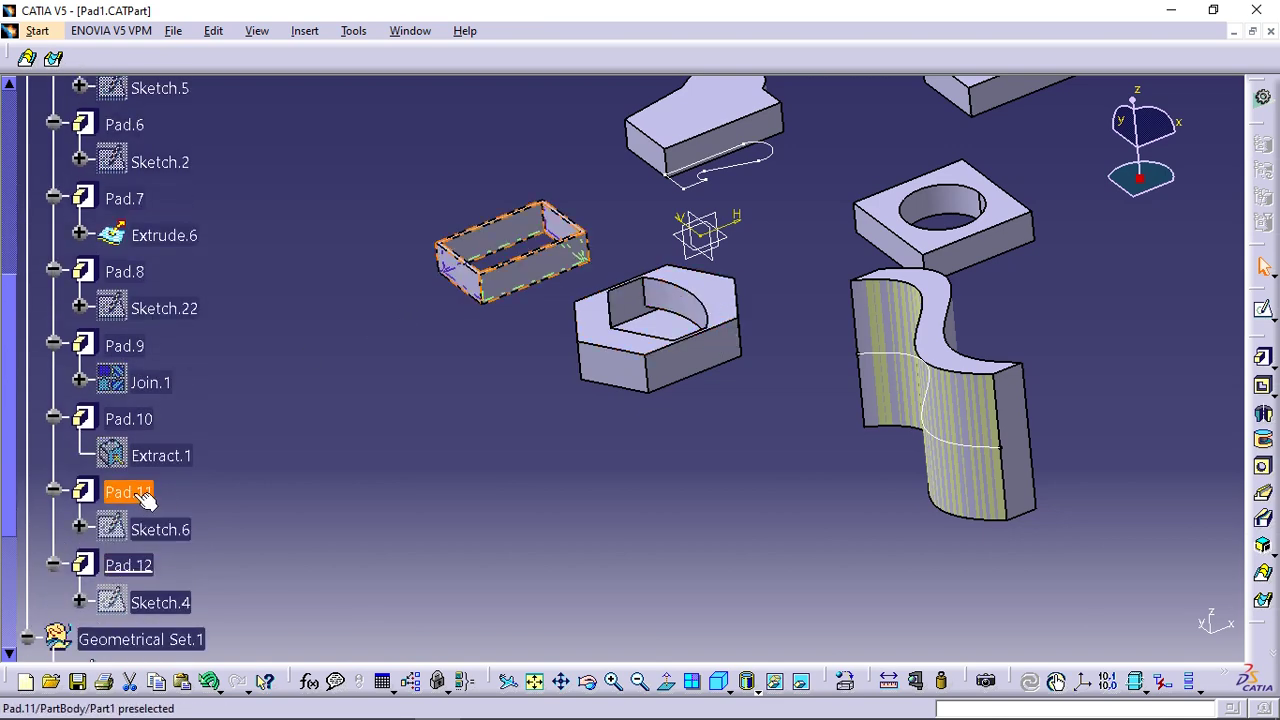
pyautogui.doubleClick(128, 492)
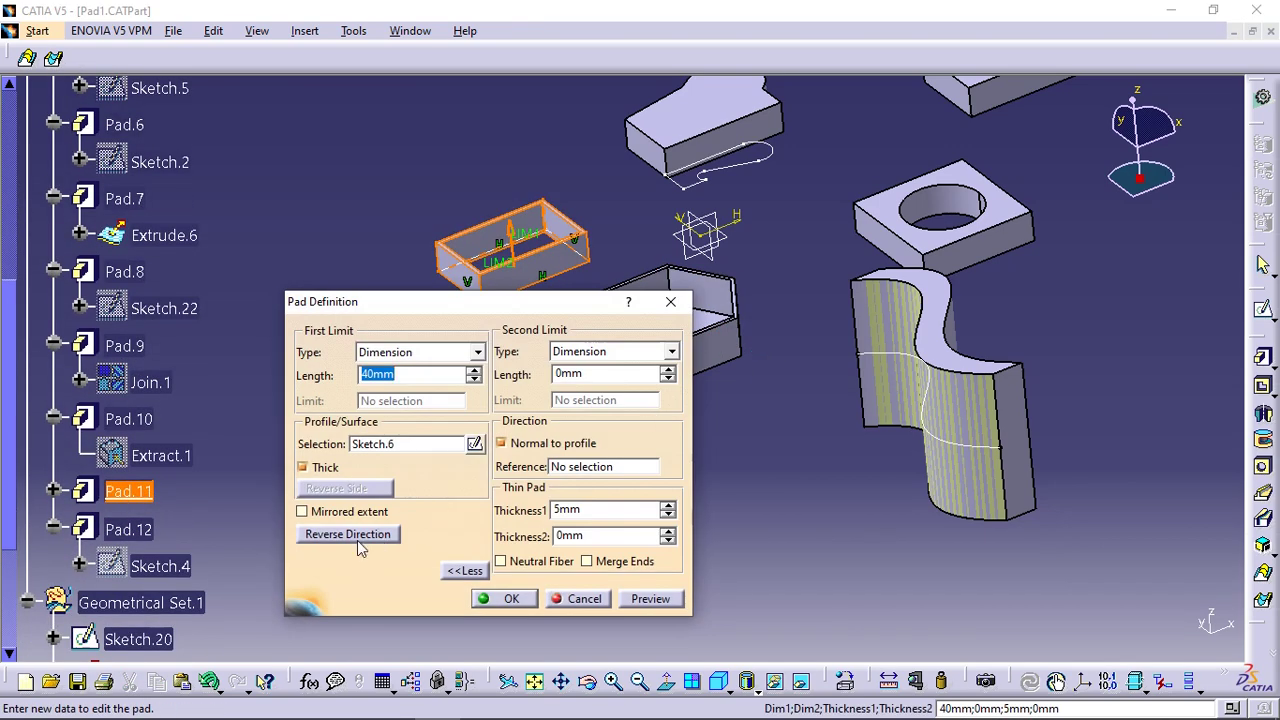
pyautogui.click(302, 511)
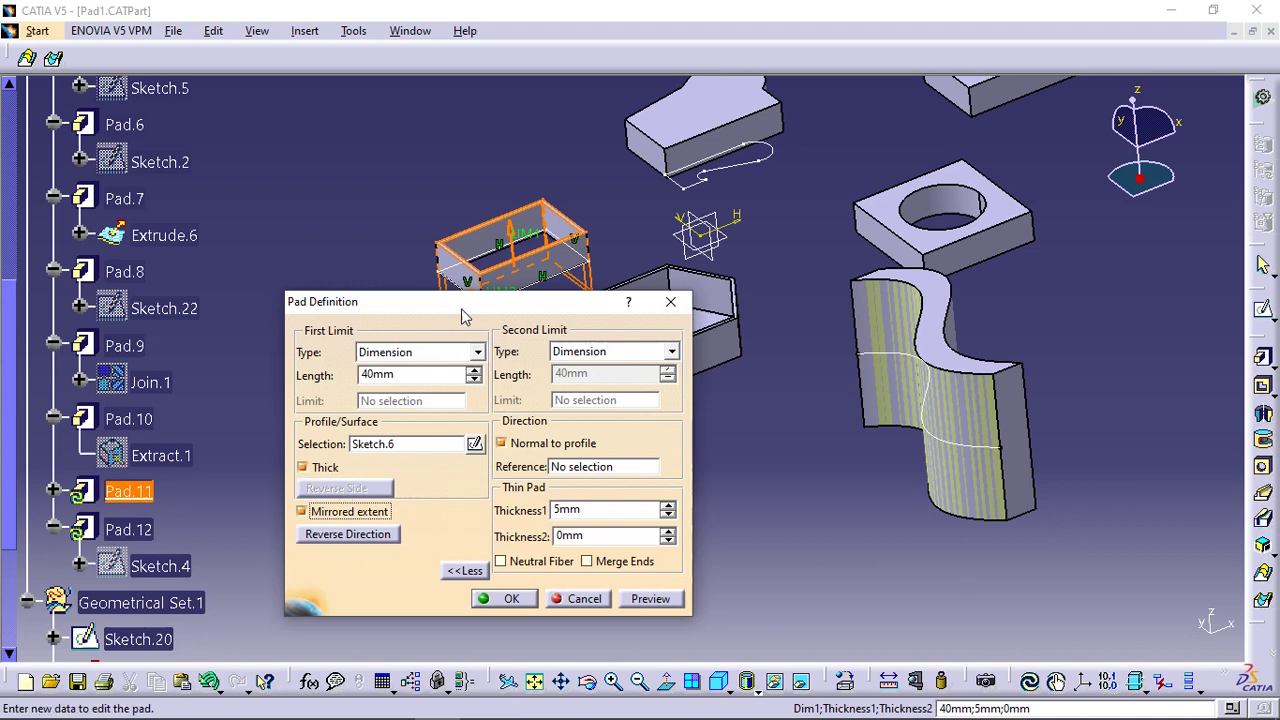
pyautogui.moveTo(462, 310); pyautogui.dragTo(454, 401)
pyautogui.moveTo(497, 300); pyautogui.dragTo(636, 260, button='middle')
pyautogui.click(503, 688)
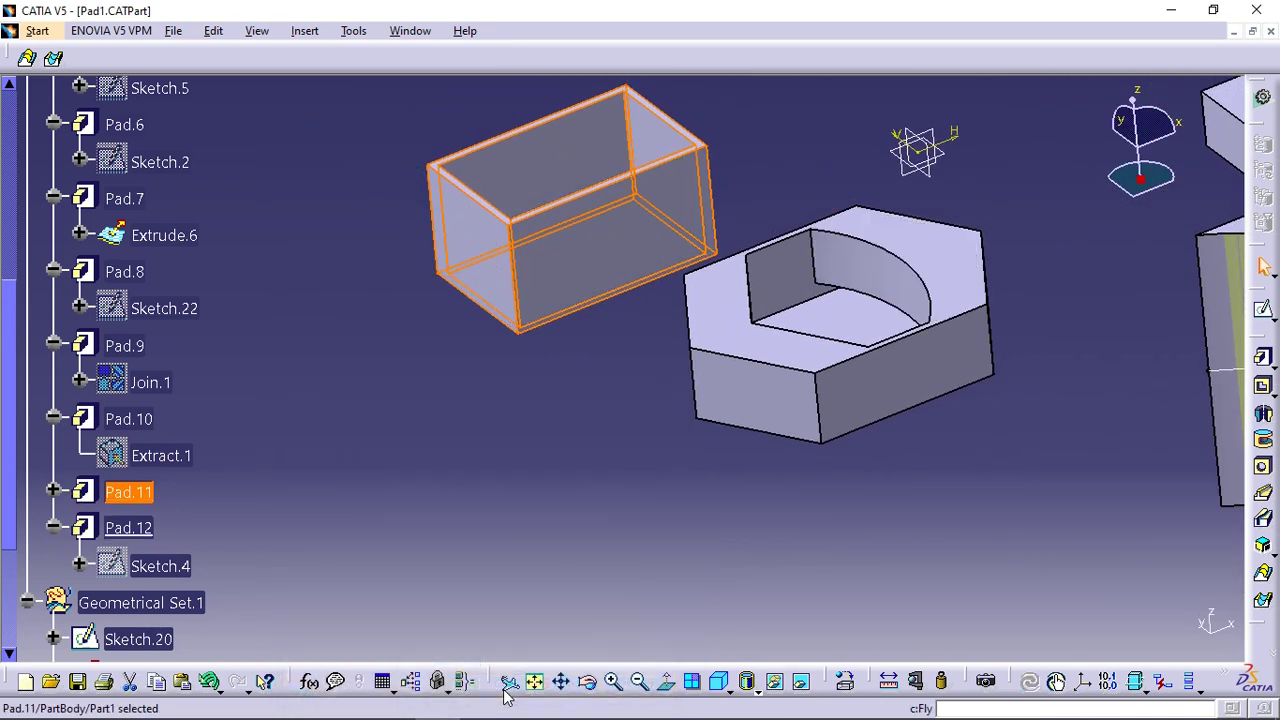
pyautogui.moveTo(477, 394); pyautogui.dragTo(334, 534, button='middle')
pyautogui.click(456, 555)
# - Edit Pad.11 again to turn off its mirrored extent and set the second limit length to 50 mm
pyautogui.doubleClick(143, 496)
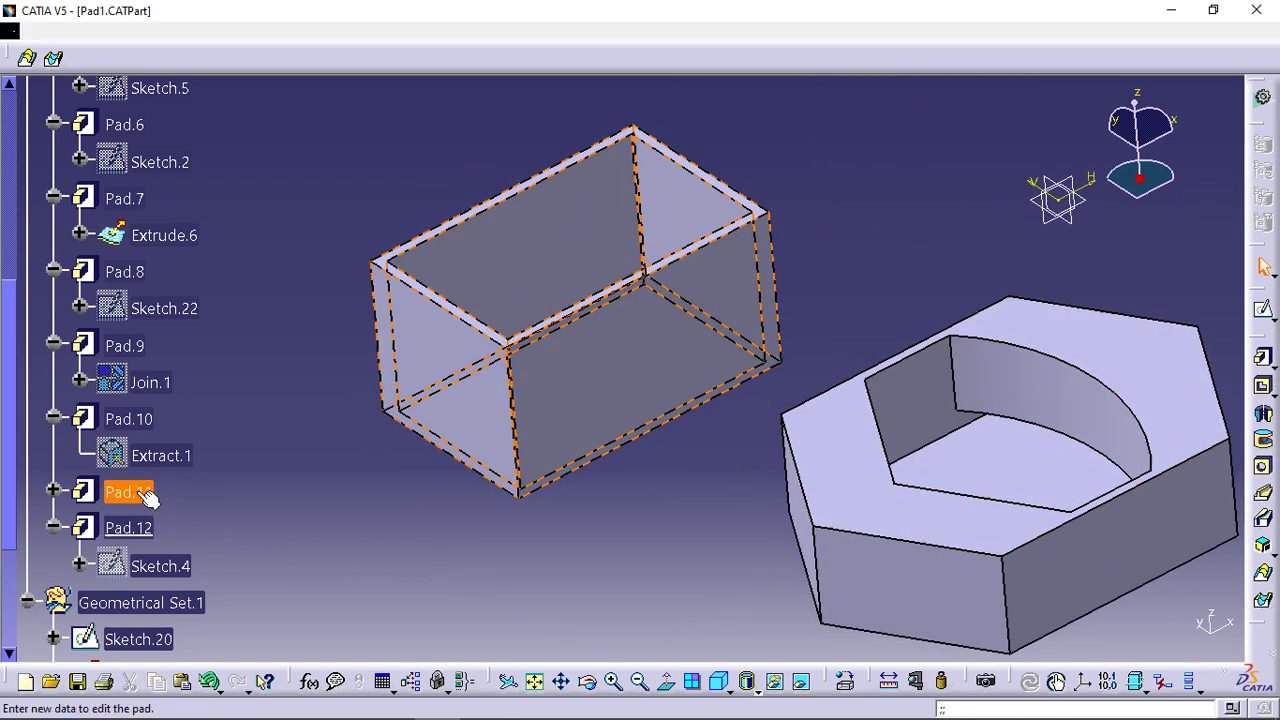
pyautogui.click(338, 602)
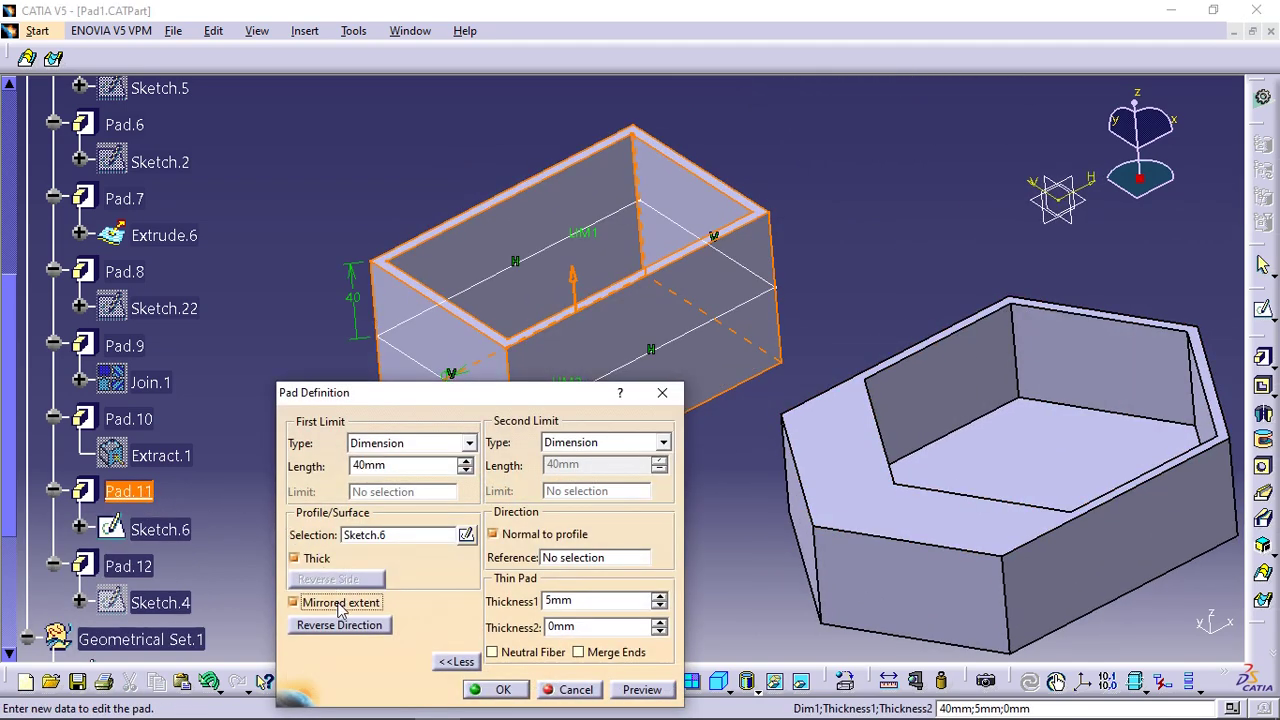
pyautogui.click(455, 661)
pyautogui.click(455, 661)
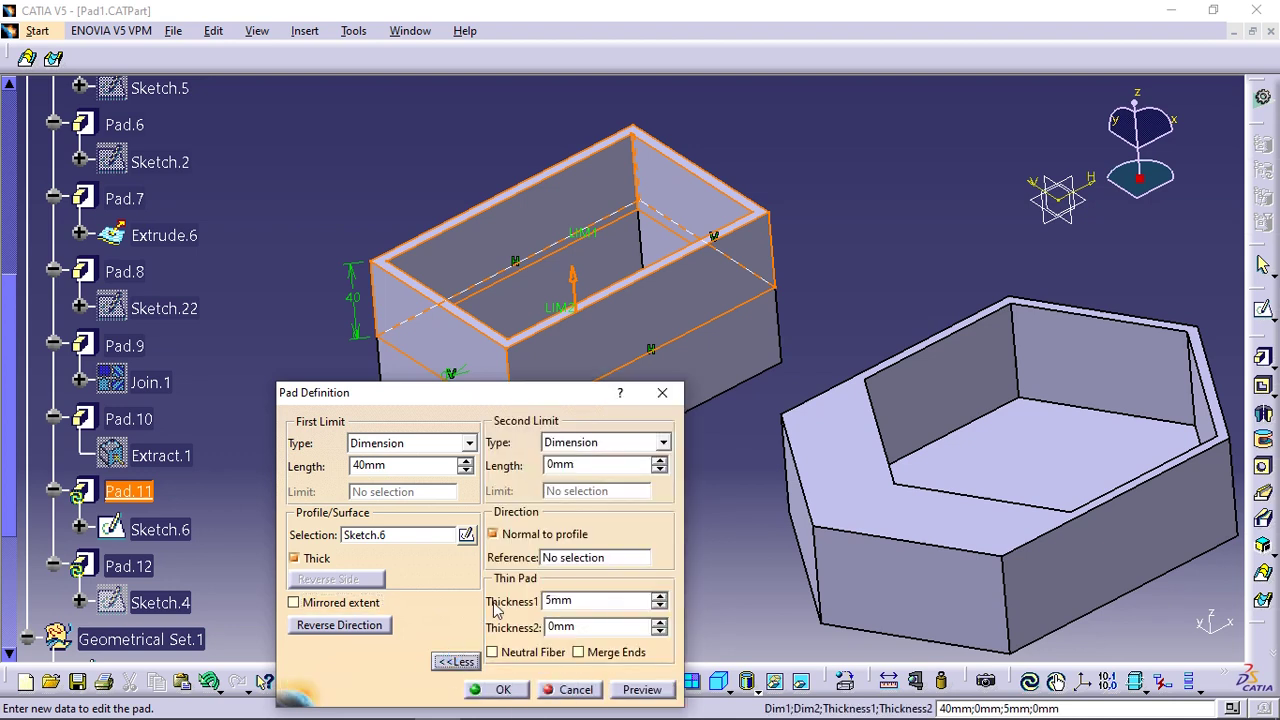
pyautogui.doubleClick(605, 464)
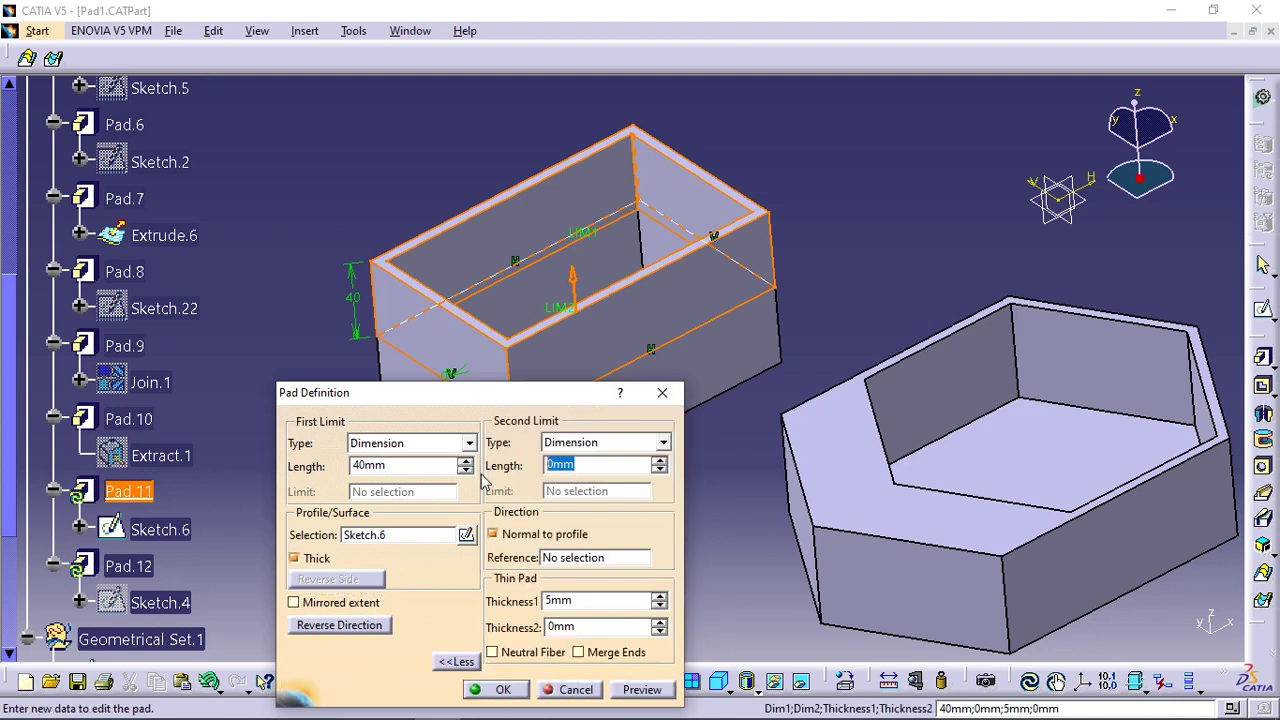
pyautogui.write('50')
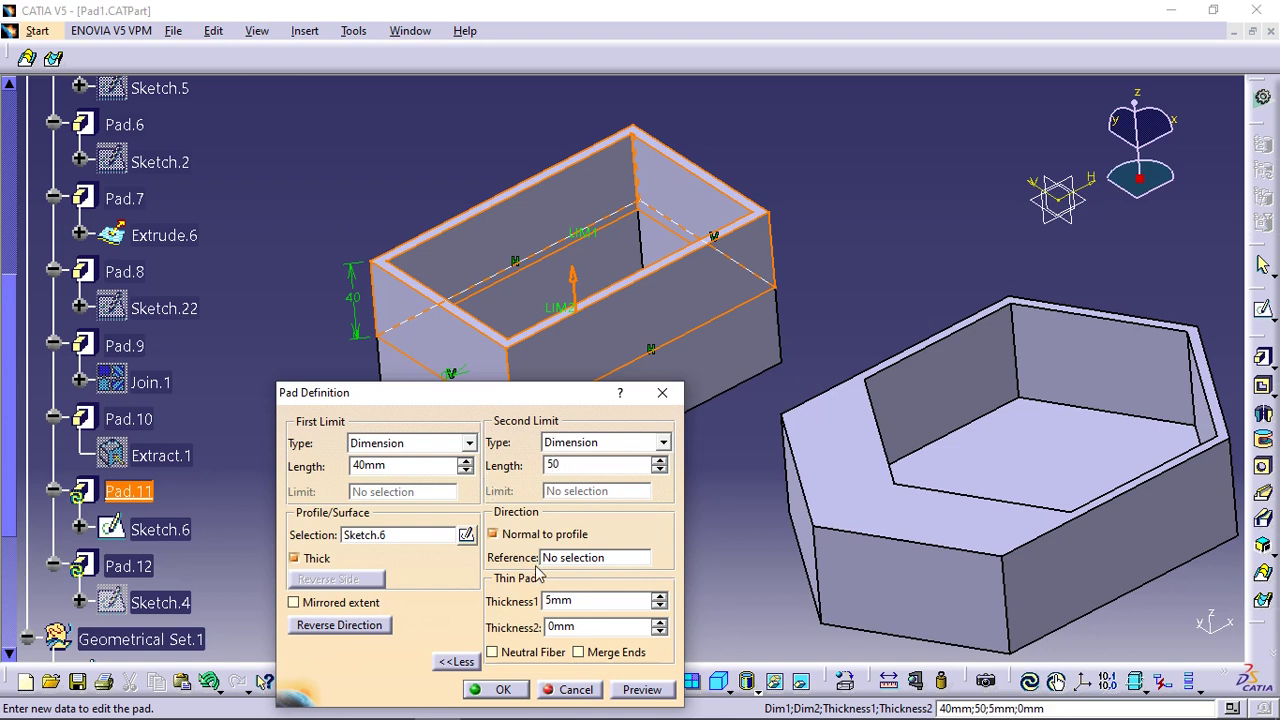
pyautogui.click(728, 473)
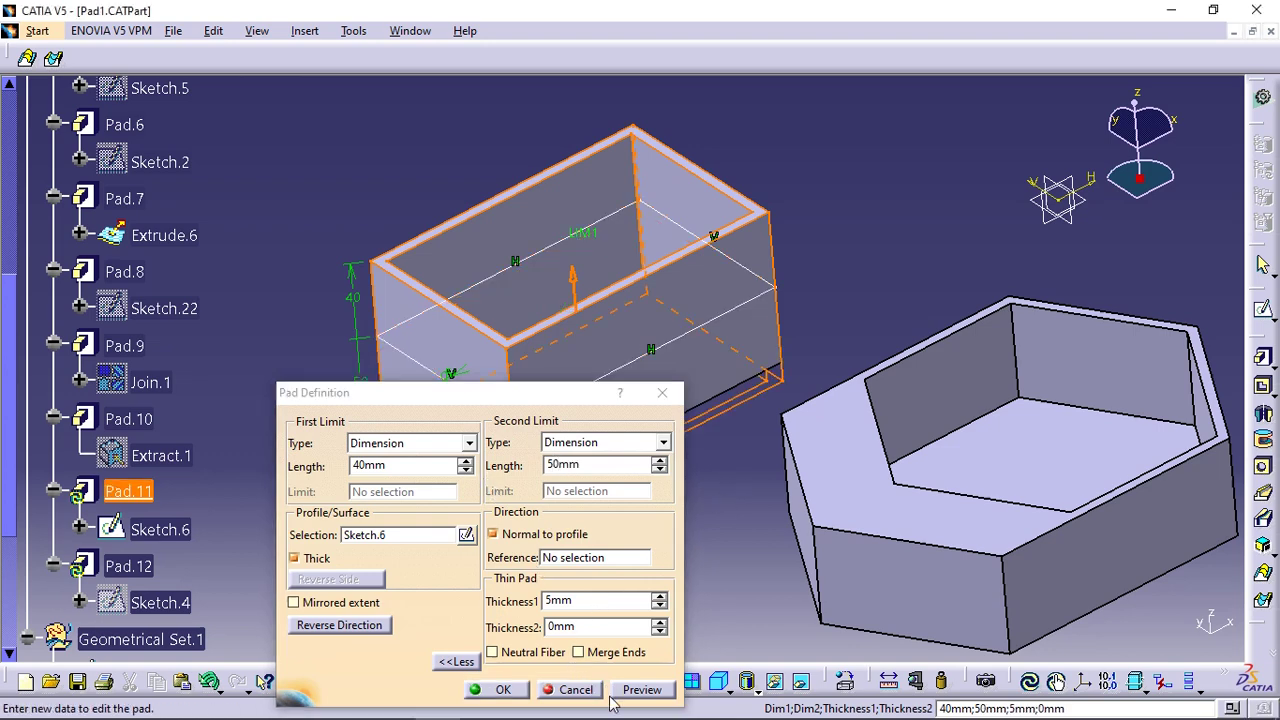
pyautogui.click(503, 690)
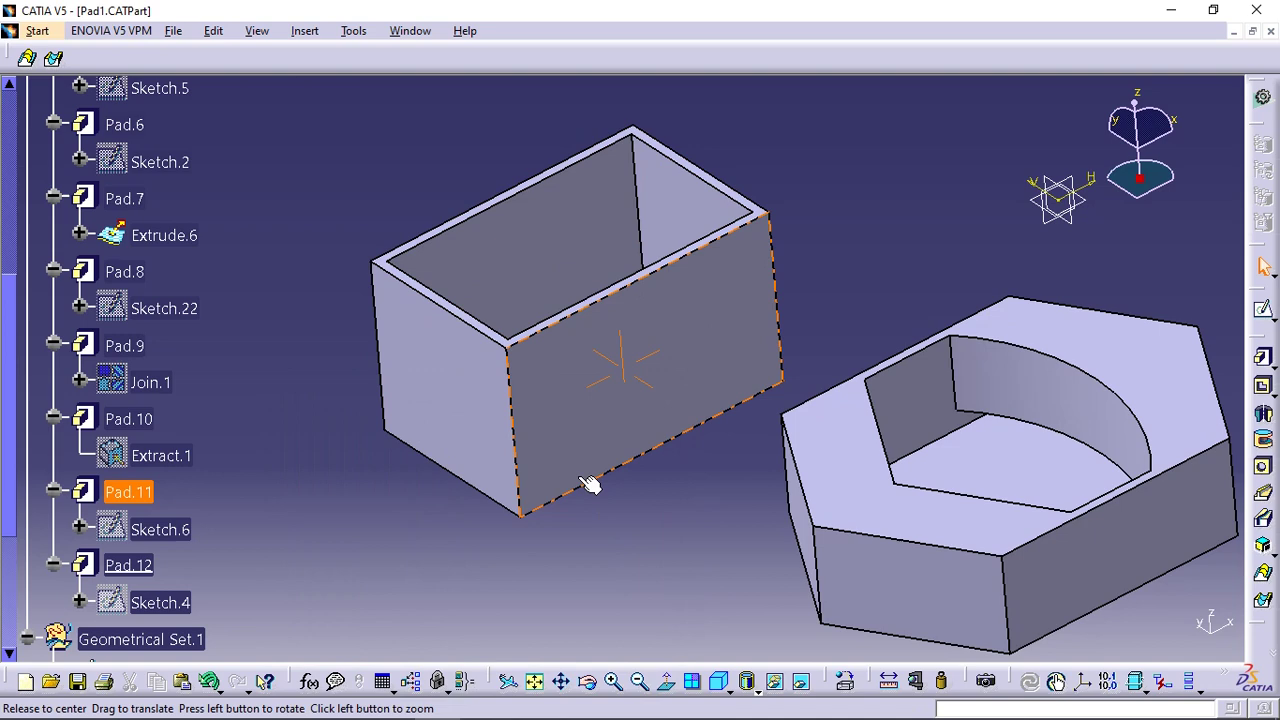
pyautogui.moveTo(586, 486)
pyautogui.keyDown('ctrl'); pyautogui.mouseDown(button='middle')
pyautogui.moveTo(594, 441)
pyautogui.moveTo(604, 500)
pyautogui.mouseUp(button='middle'); pyautogui.keyUp('ctrl')
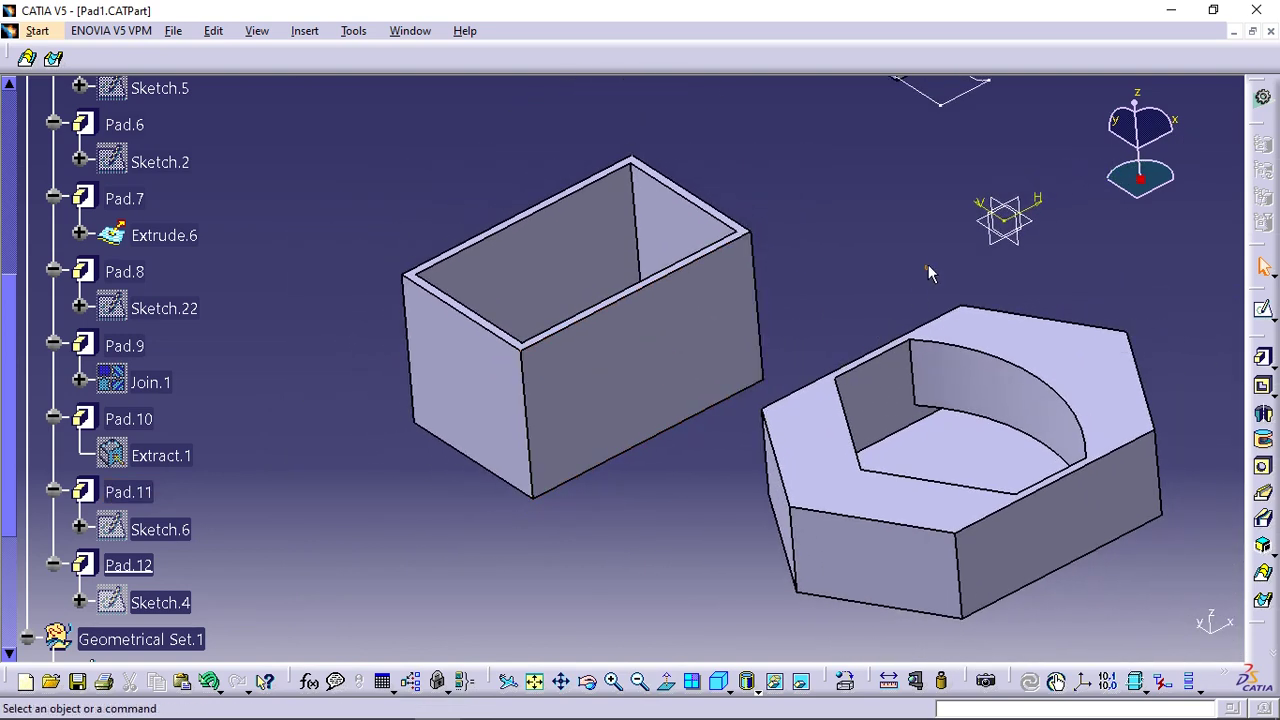